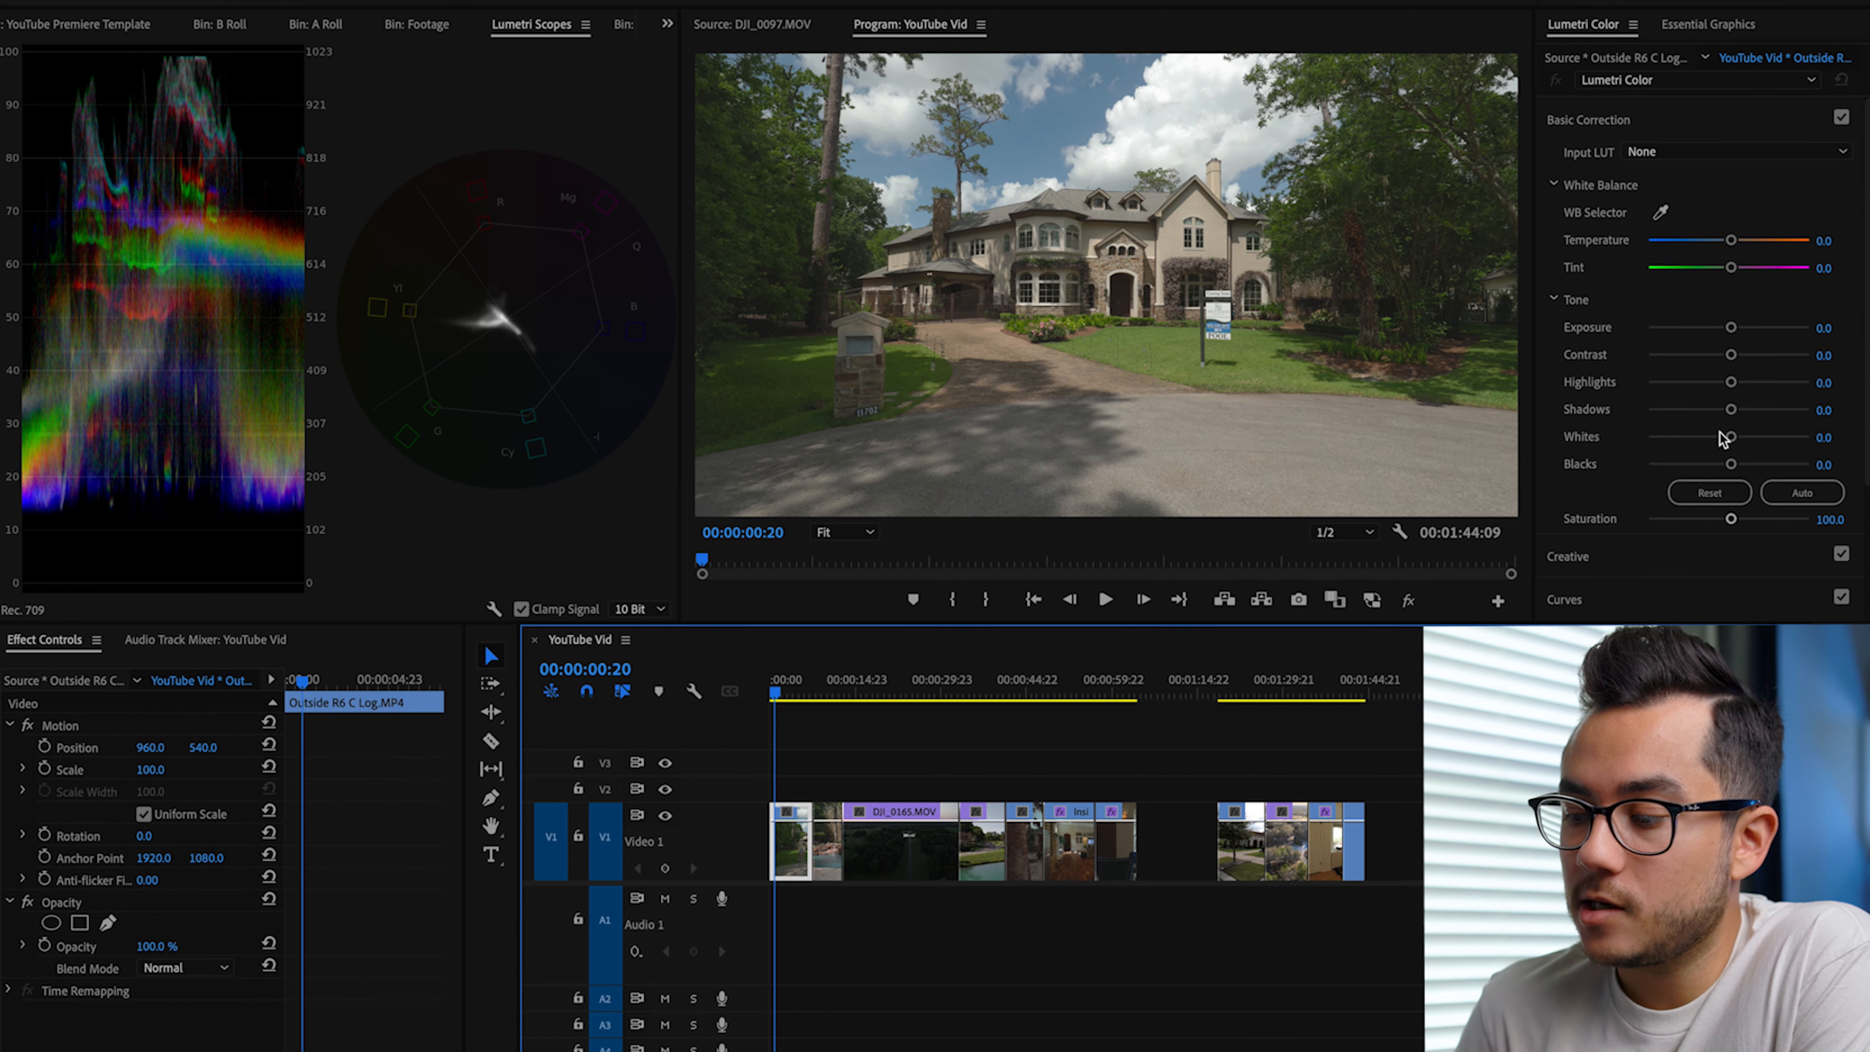
Step: Set the house exterior clip's Whites to 20.8, Blacks to -67.5 and Contrast to 46.8
left_click_drag(1722, 435, 1732, 440)
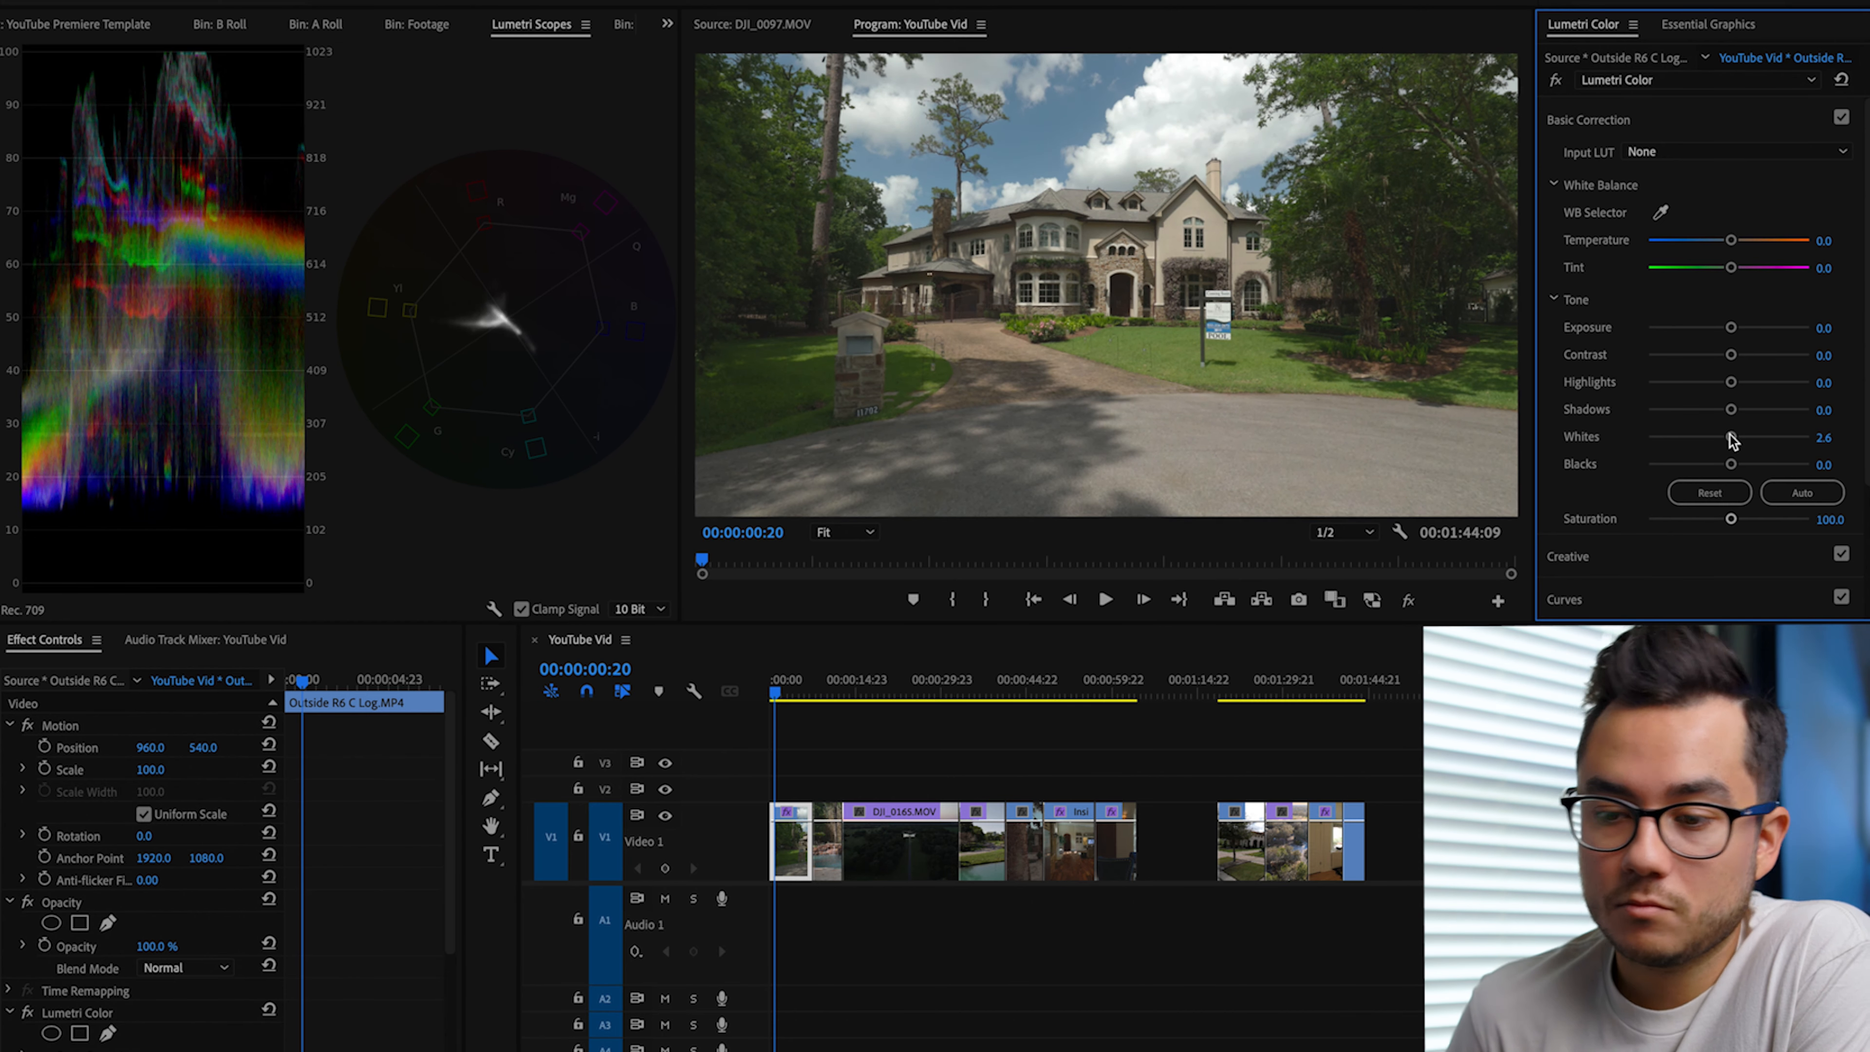
double_click(1732, 437)
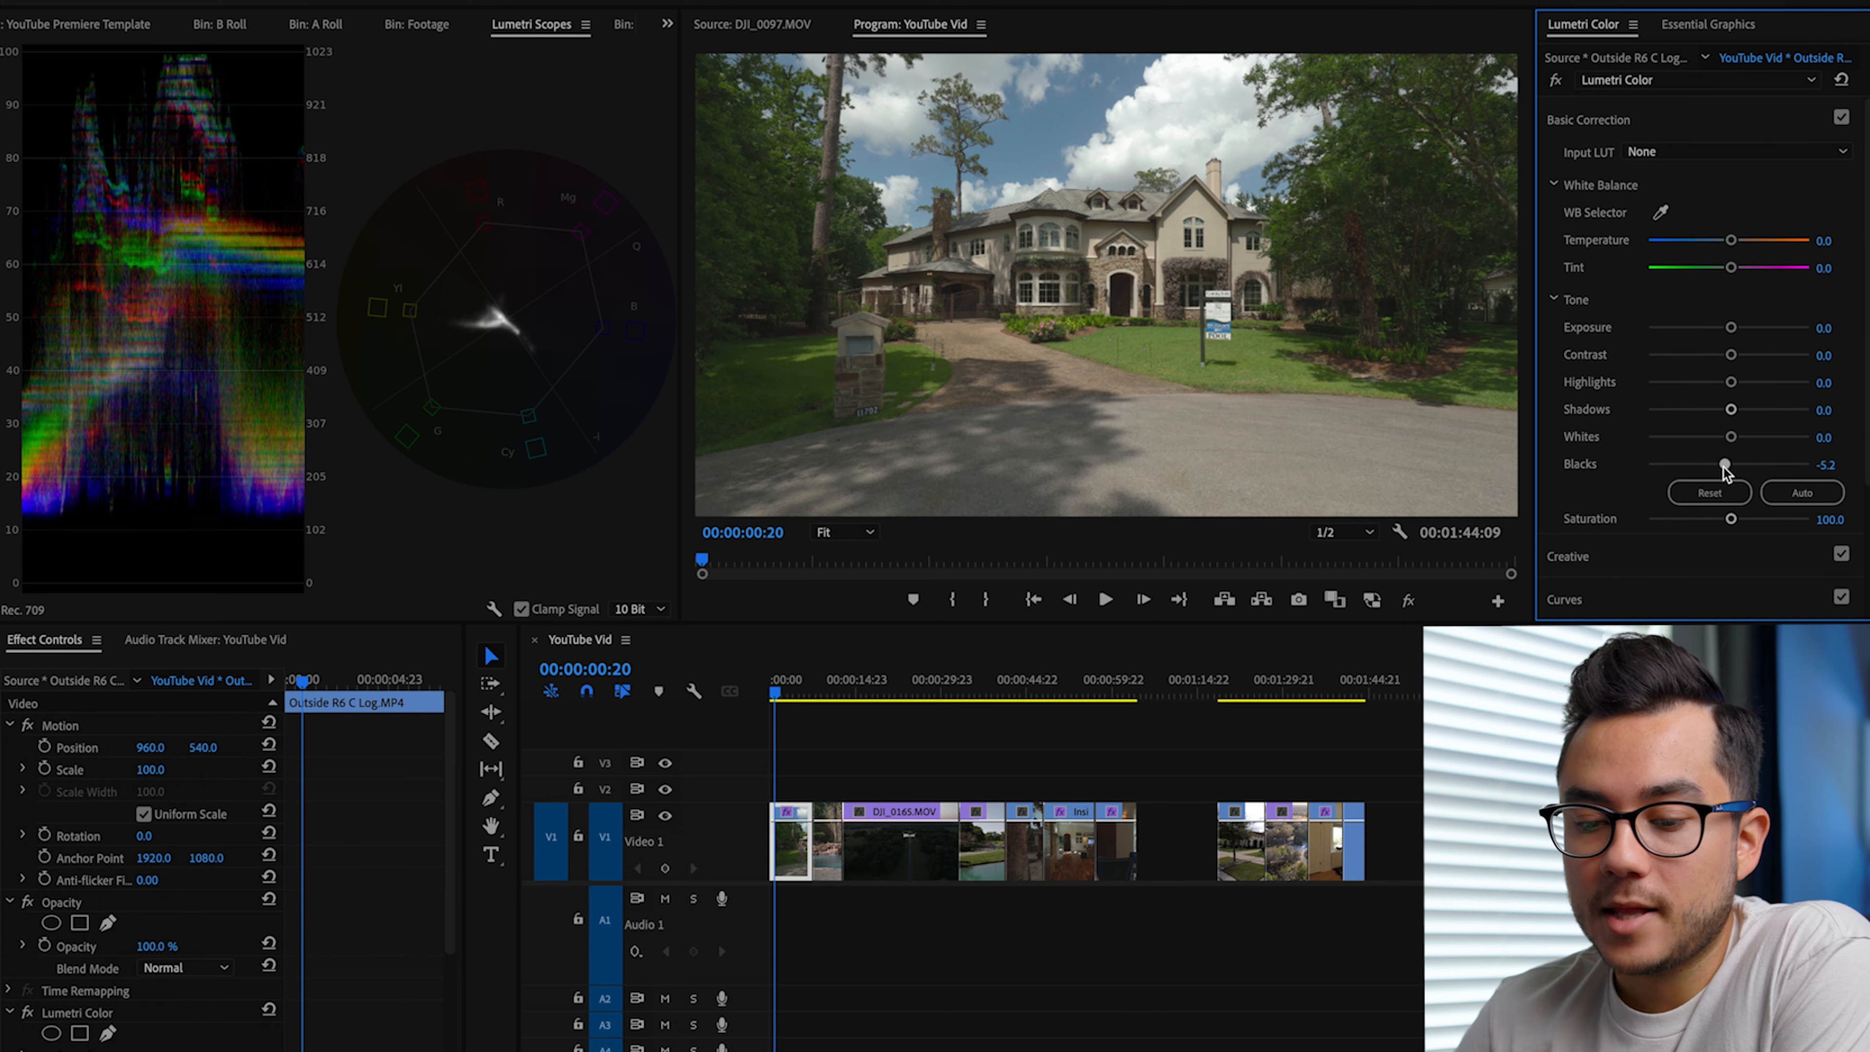
left_click_drag(1696, 464, 1679, 465)
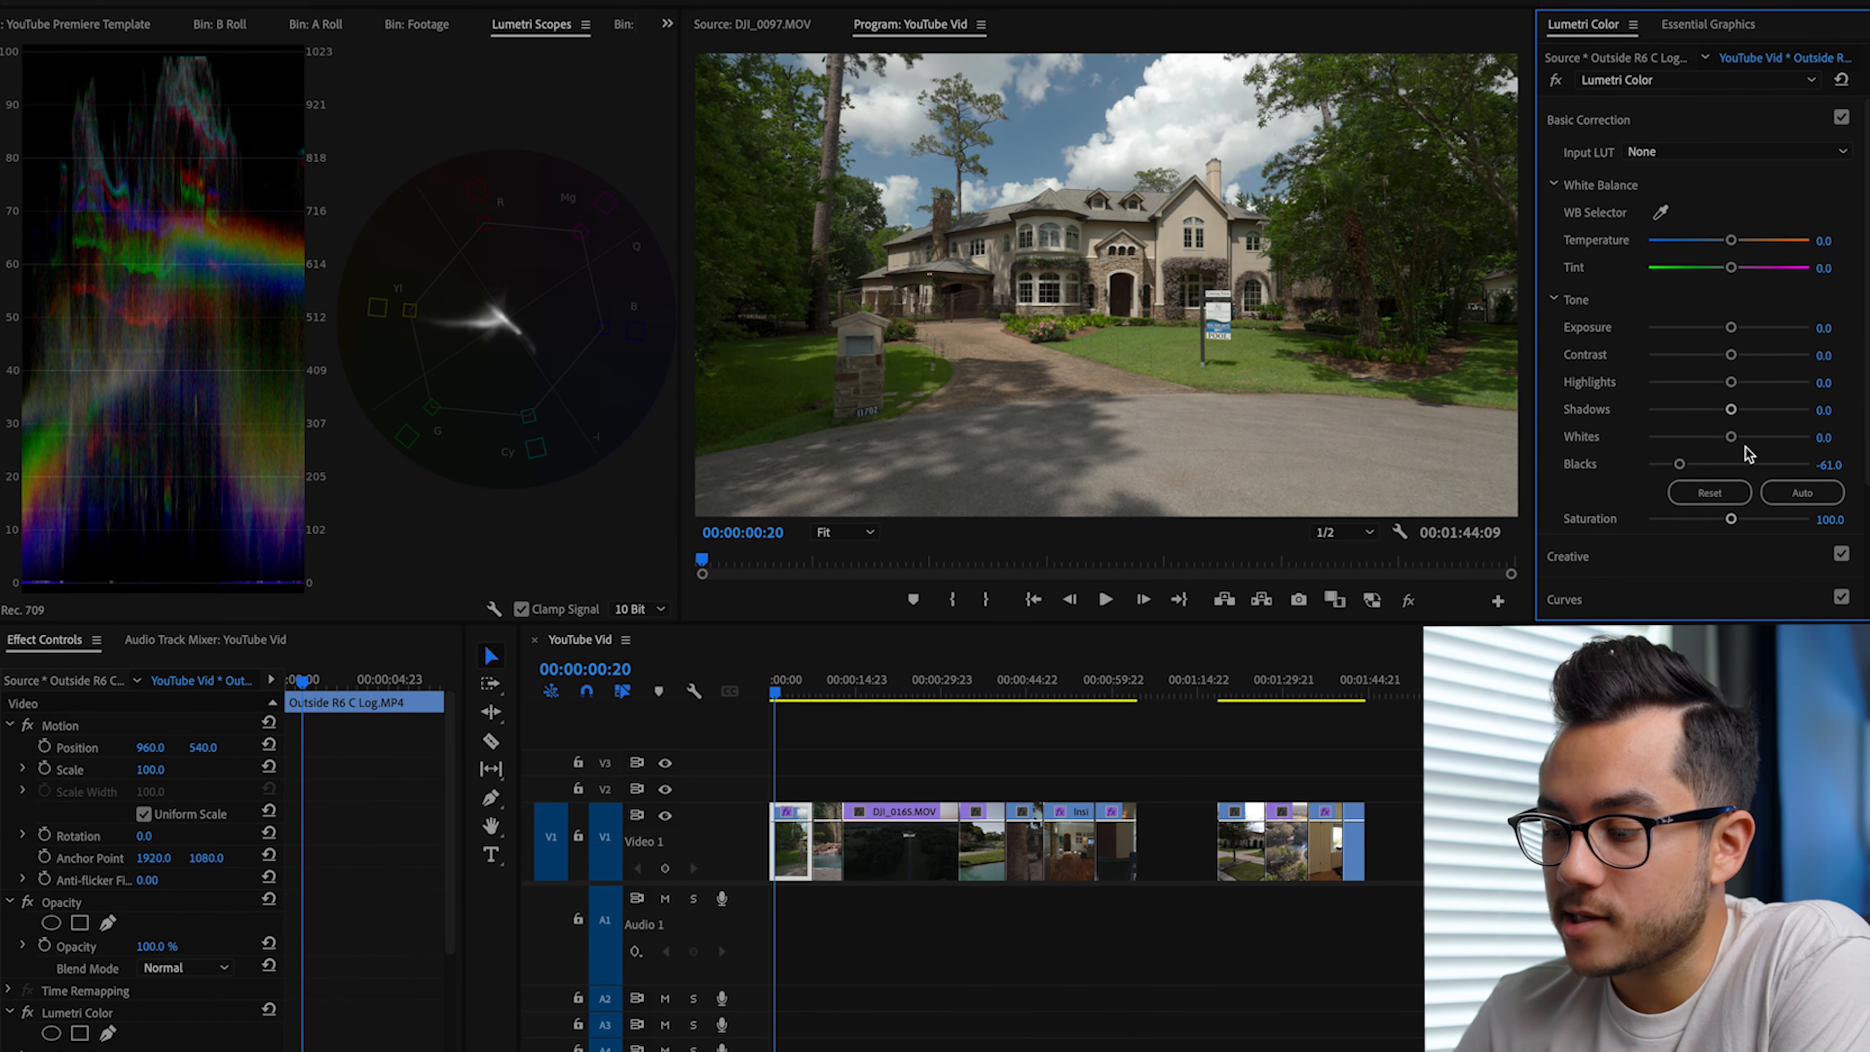
mouse_move(1730, 437)
left_mouse_down()
mouse_move(1772, 440)
mouse_move(1745, 437)
left_mouse_up()
left_click_drag(1679, 464, 1674, 465)
left_click_drag(1731, 355, 1766, 359)
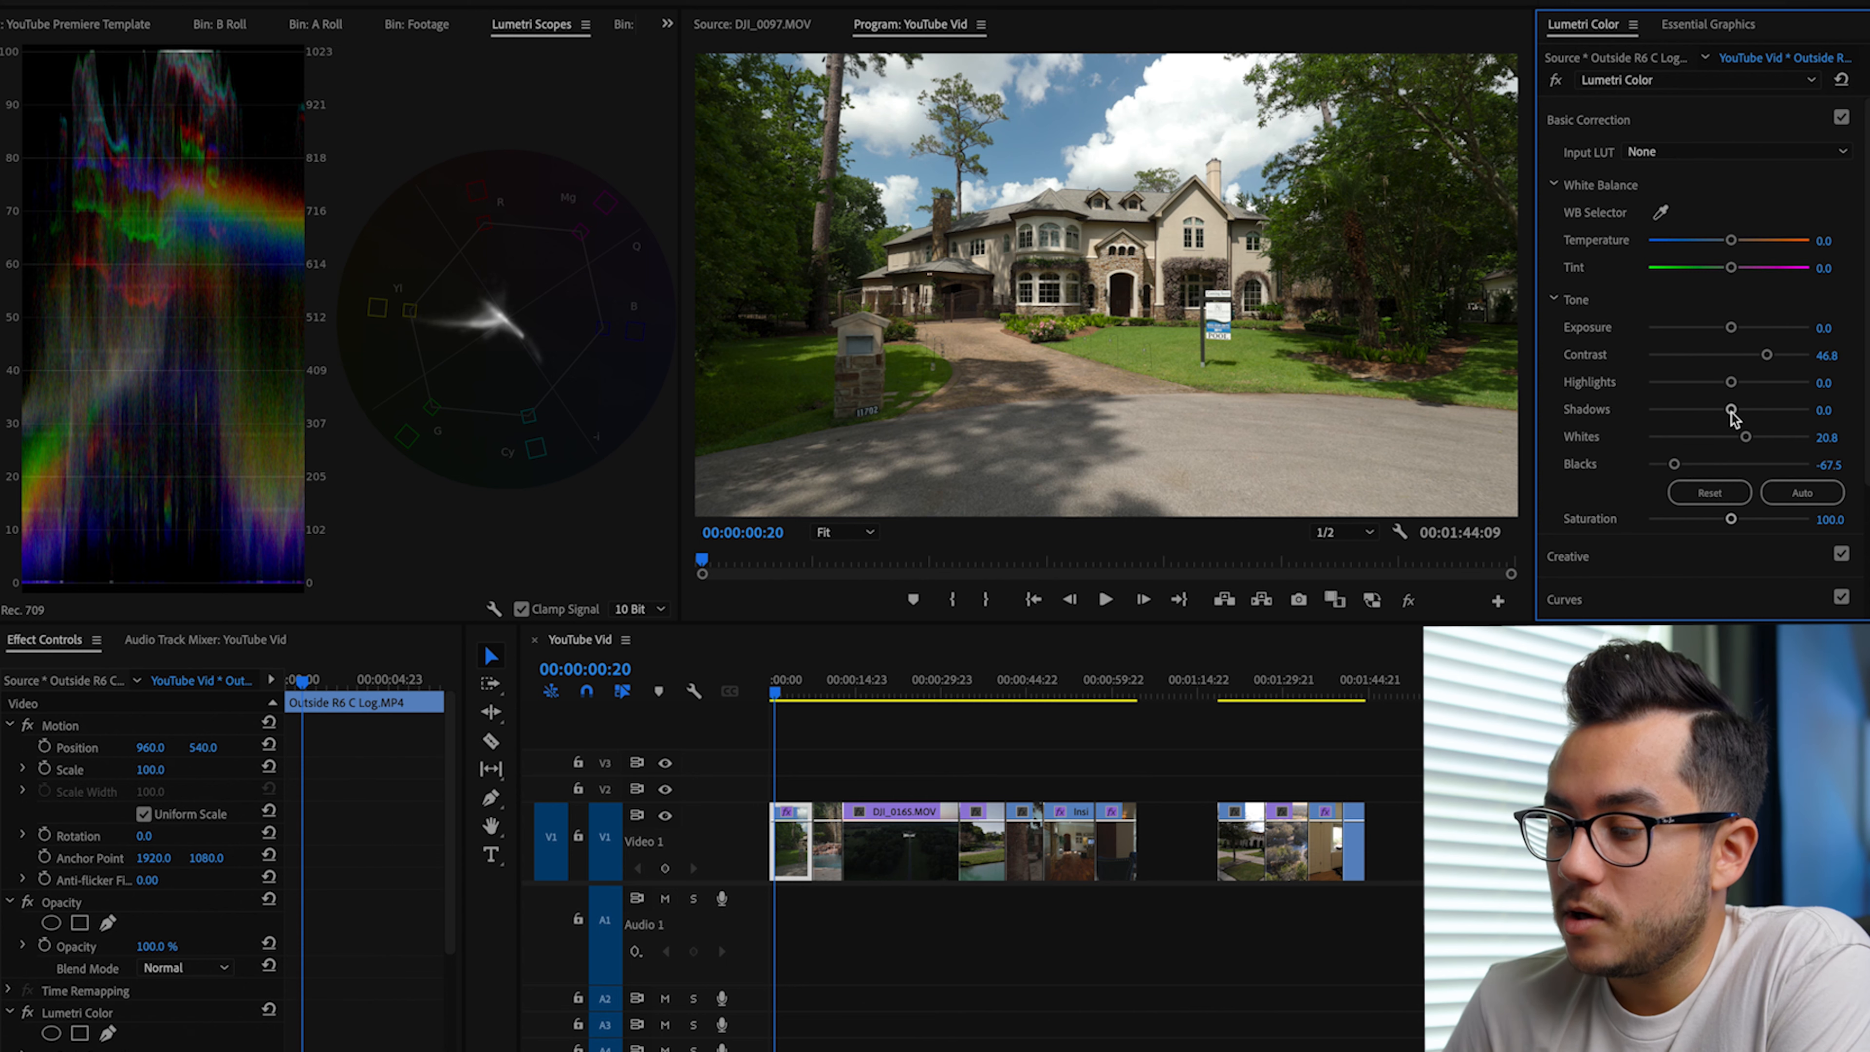
Step: Set the house clip's Shadows to 20.8 and Highlights to -28.6, and compare the shot with the grade off and on
left_click_drag(1731, 412, 1746, 416)
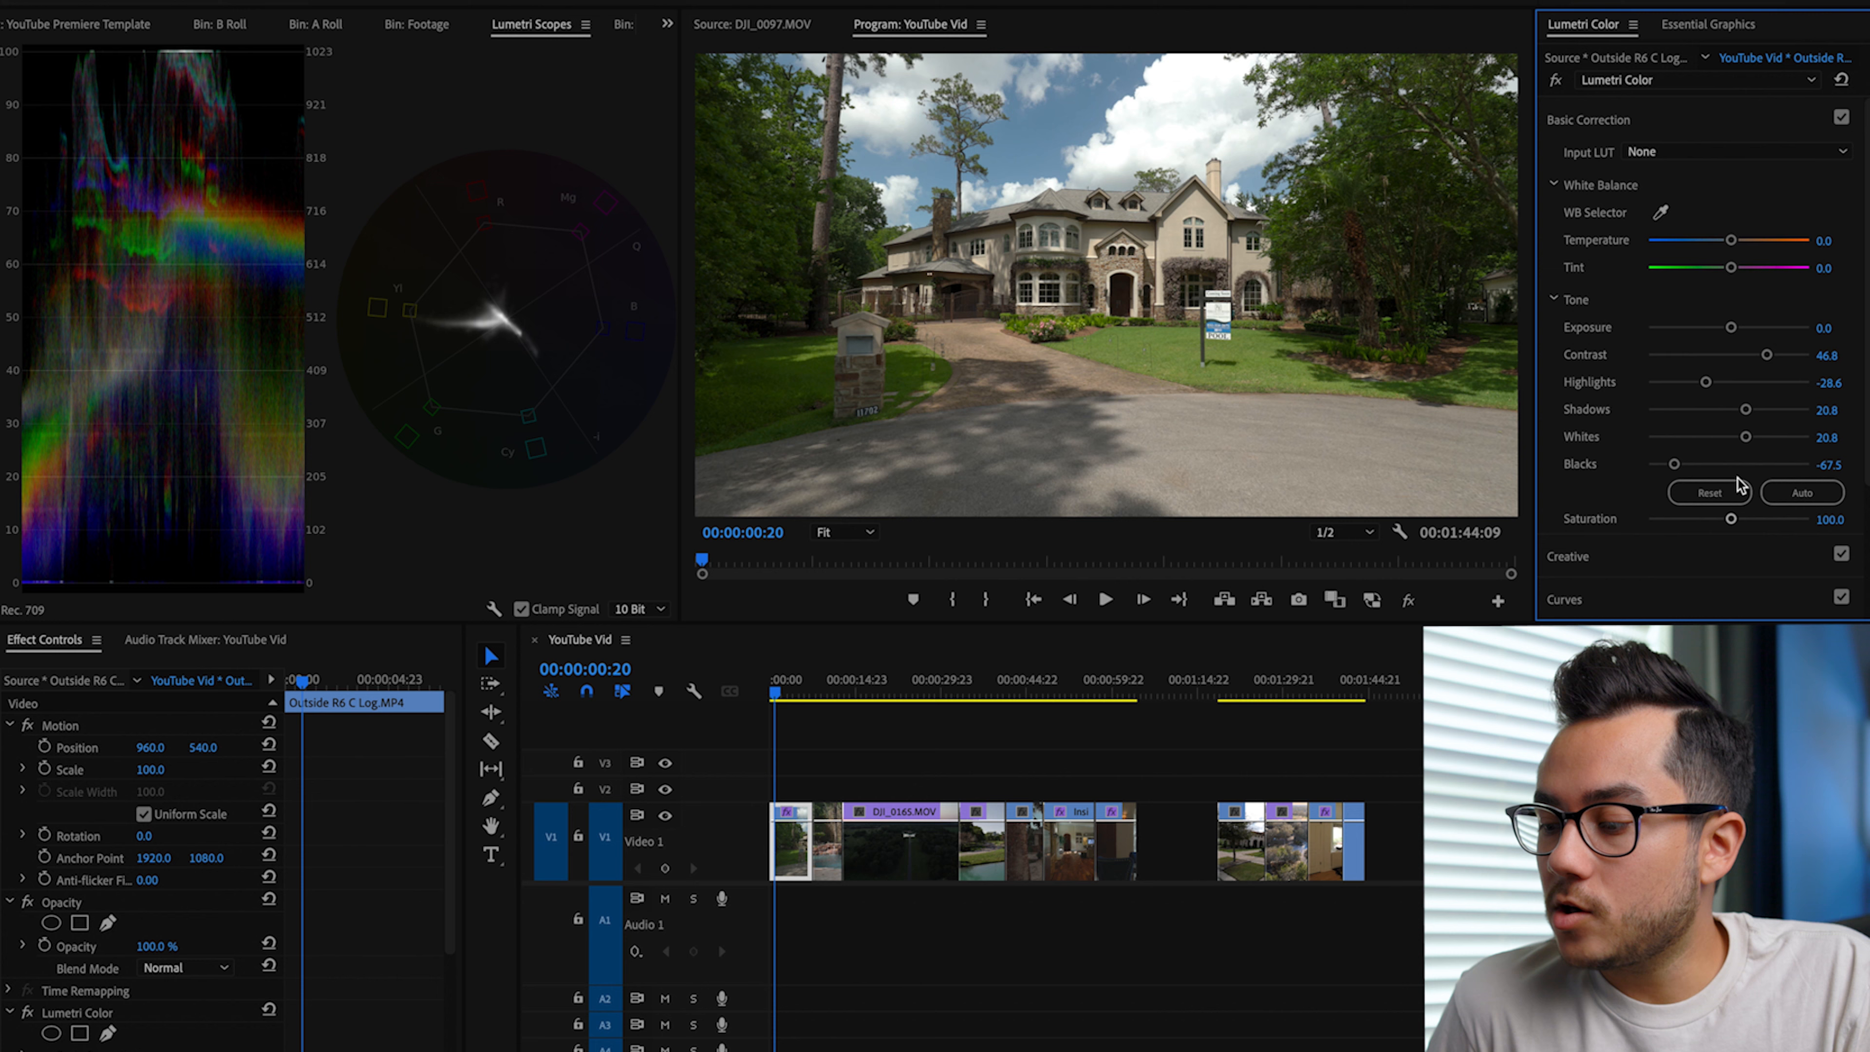
left_click(1559, 87)
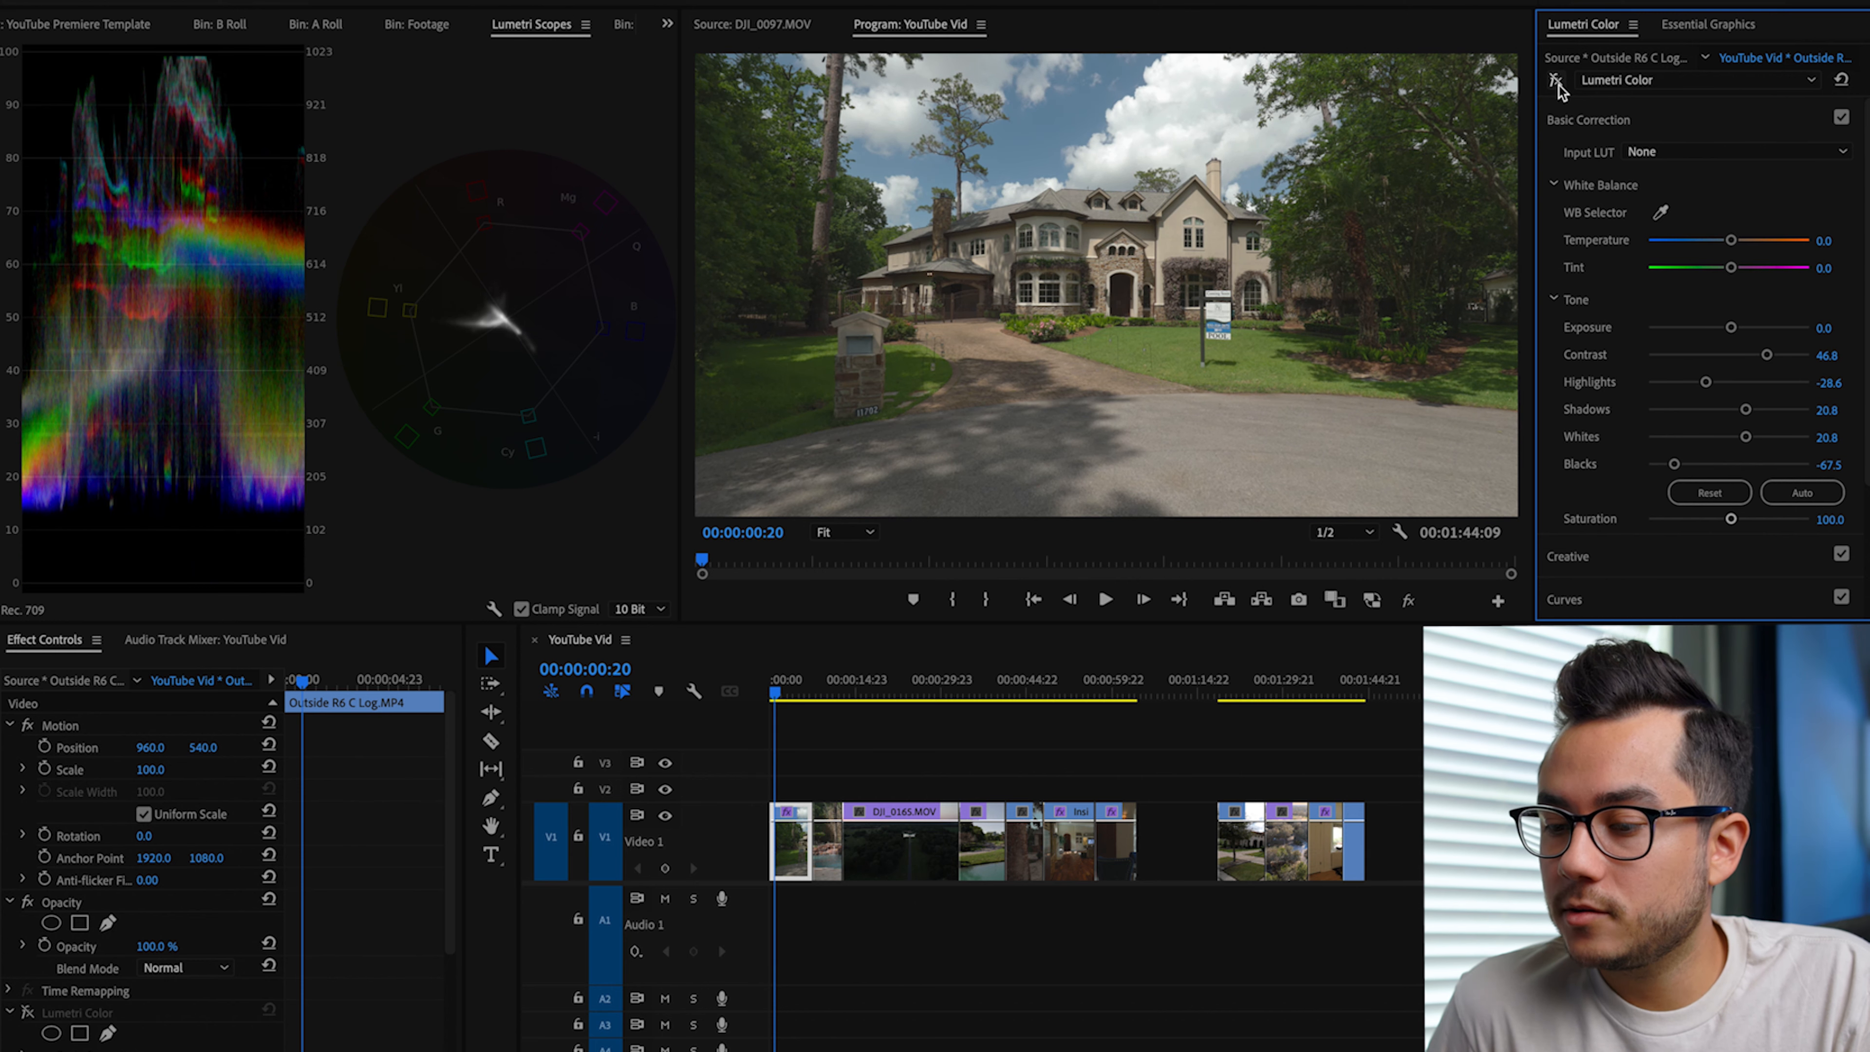
left_click(1558, 86)
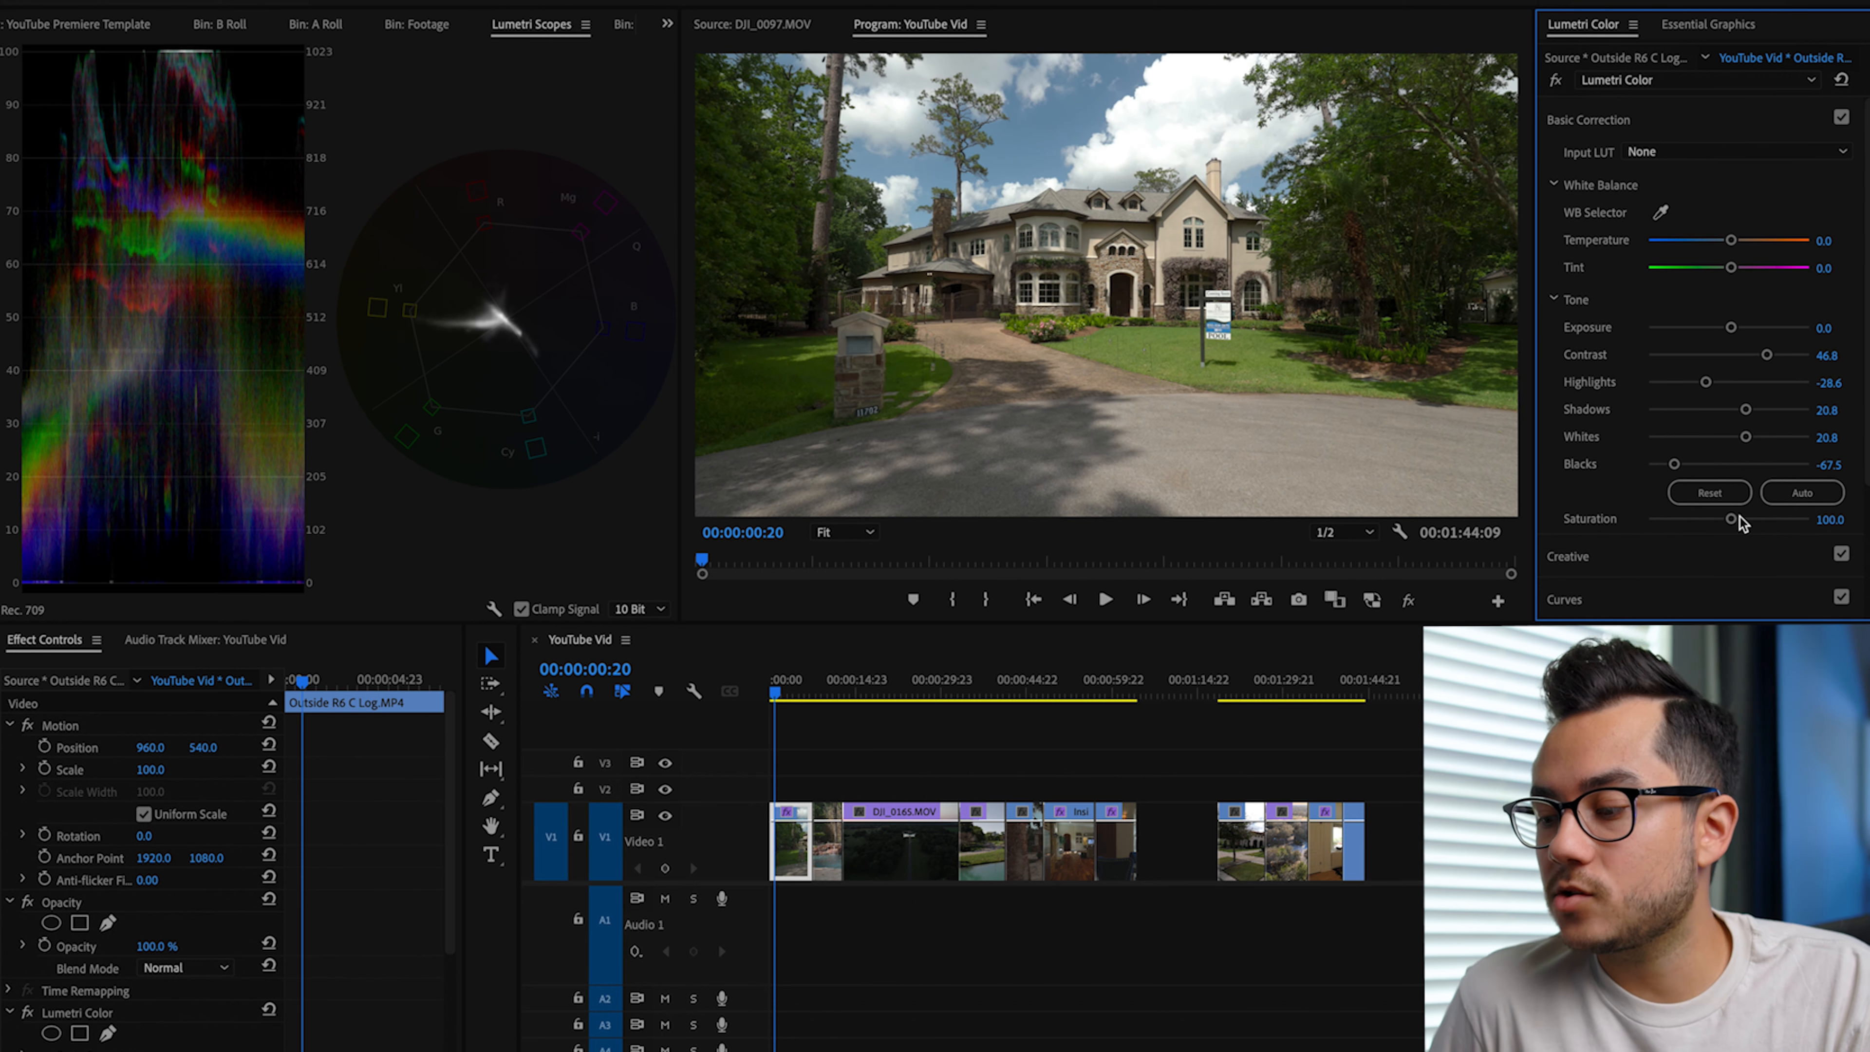
Step: Raise the house clip's Saturation to 153.2 and its Exposure to 0.2
left_click_drag(1735, 519, 1772, 521)
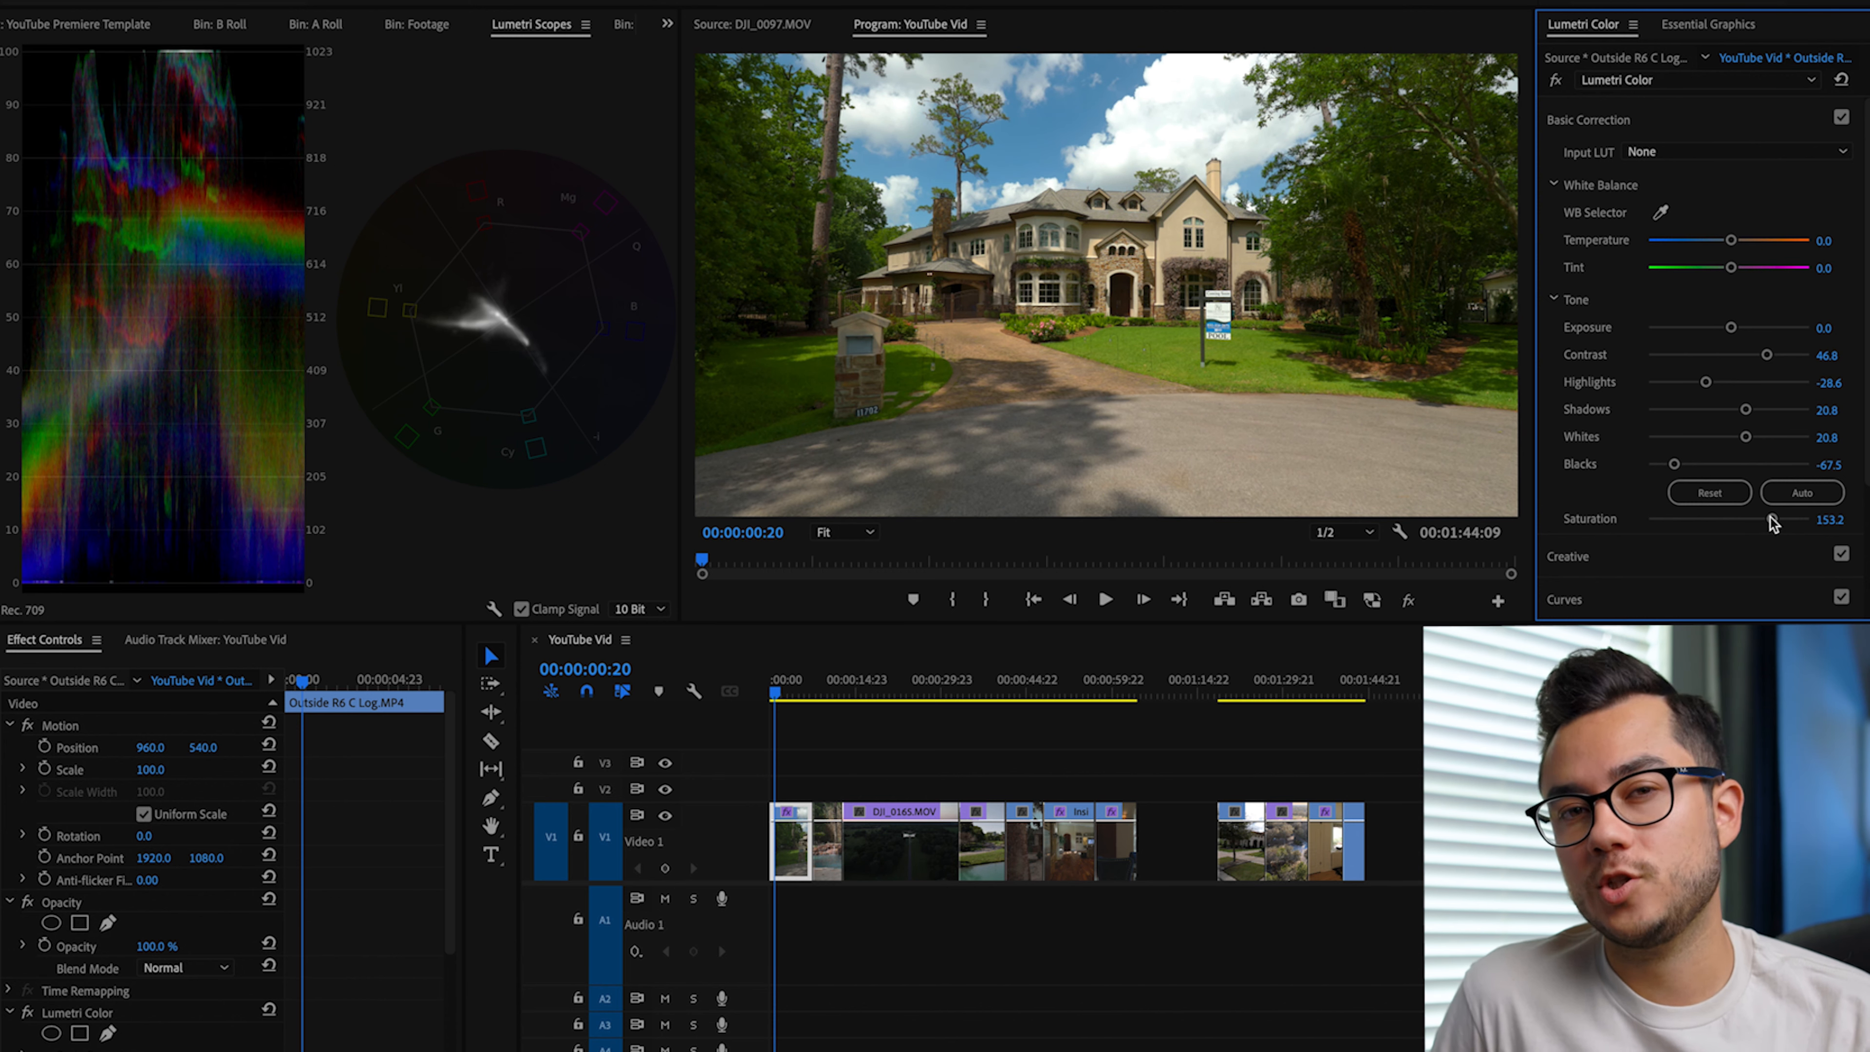
mouse_move(1772, 521)
left_mouse_down()
mouse_move(1700, 520)
mouse_move(1846, 520)
mouse_move(1740, 531)
mouse_move(1771, 530)
left_mouse_up()
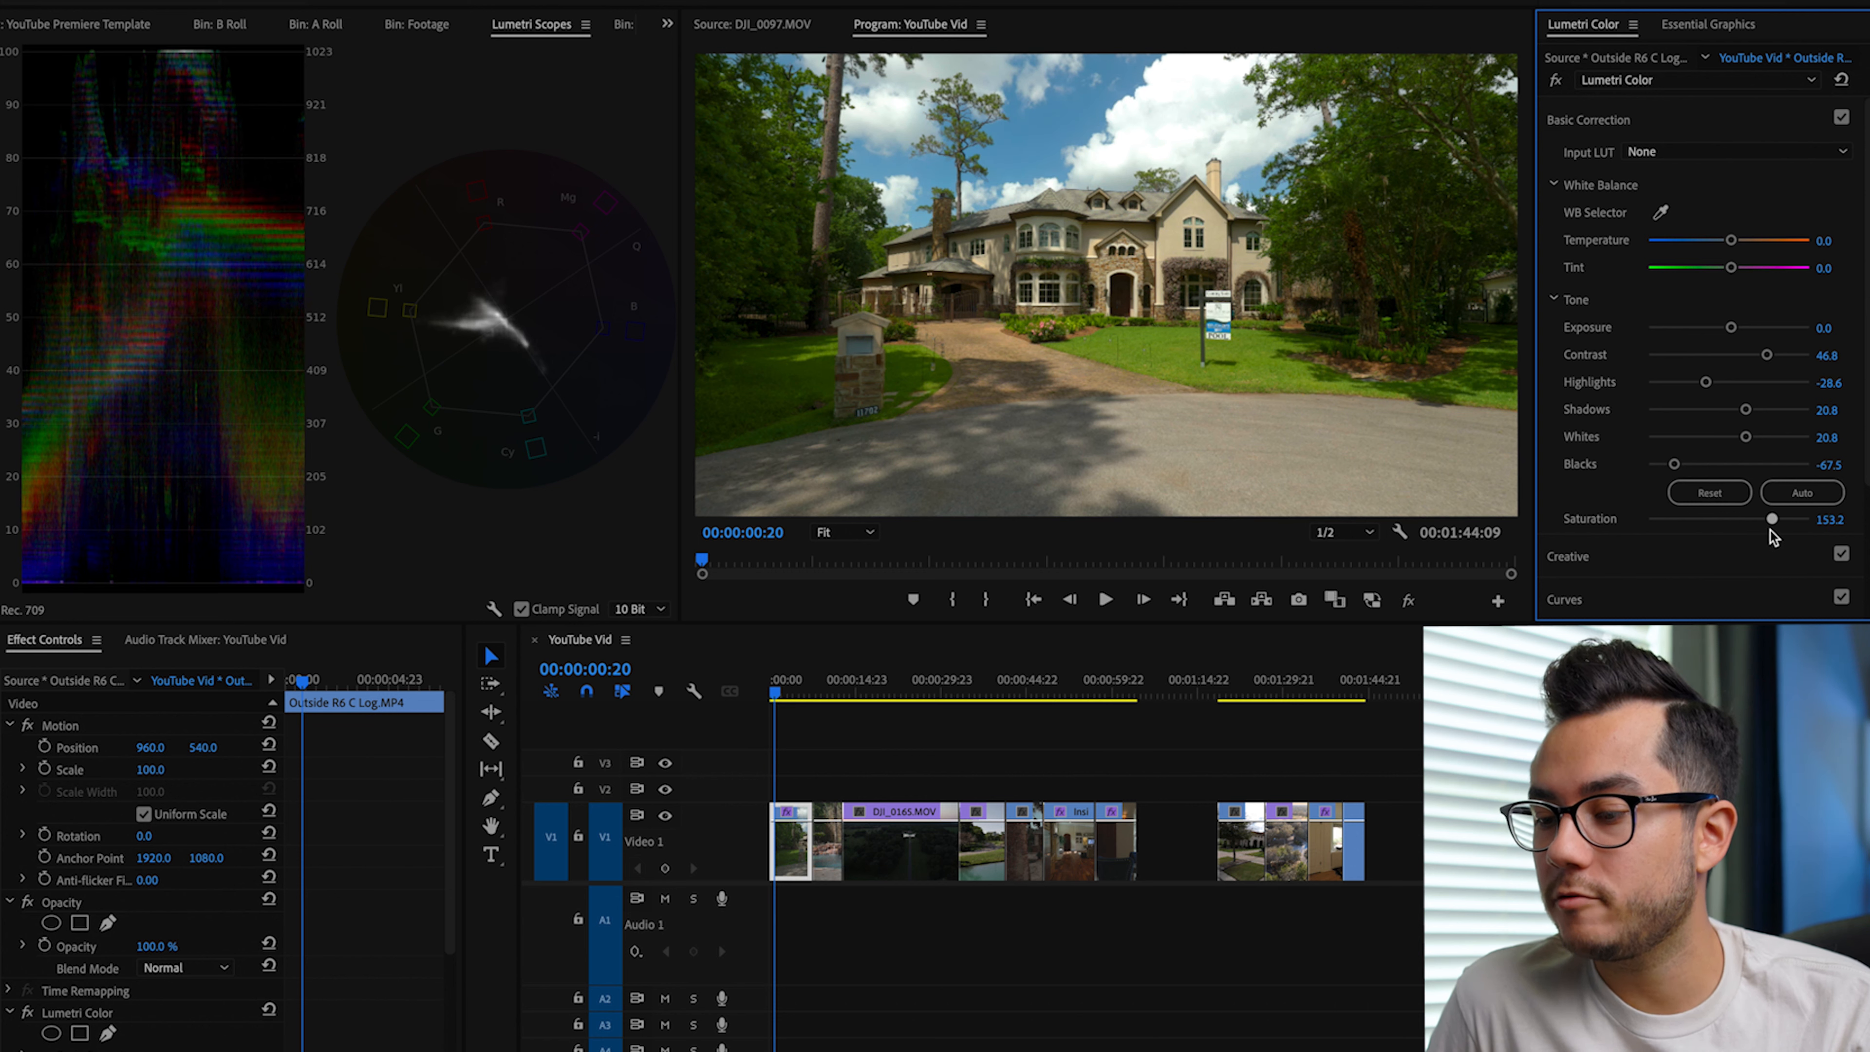
left_click_drag(1730, 330, 1731, 329)
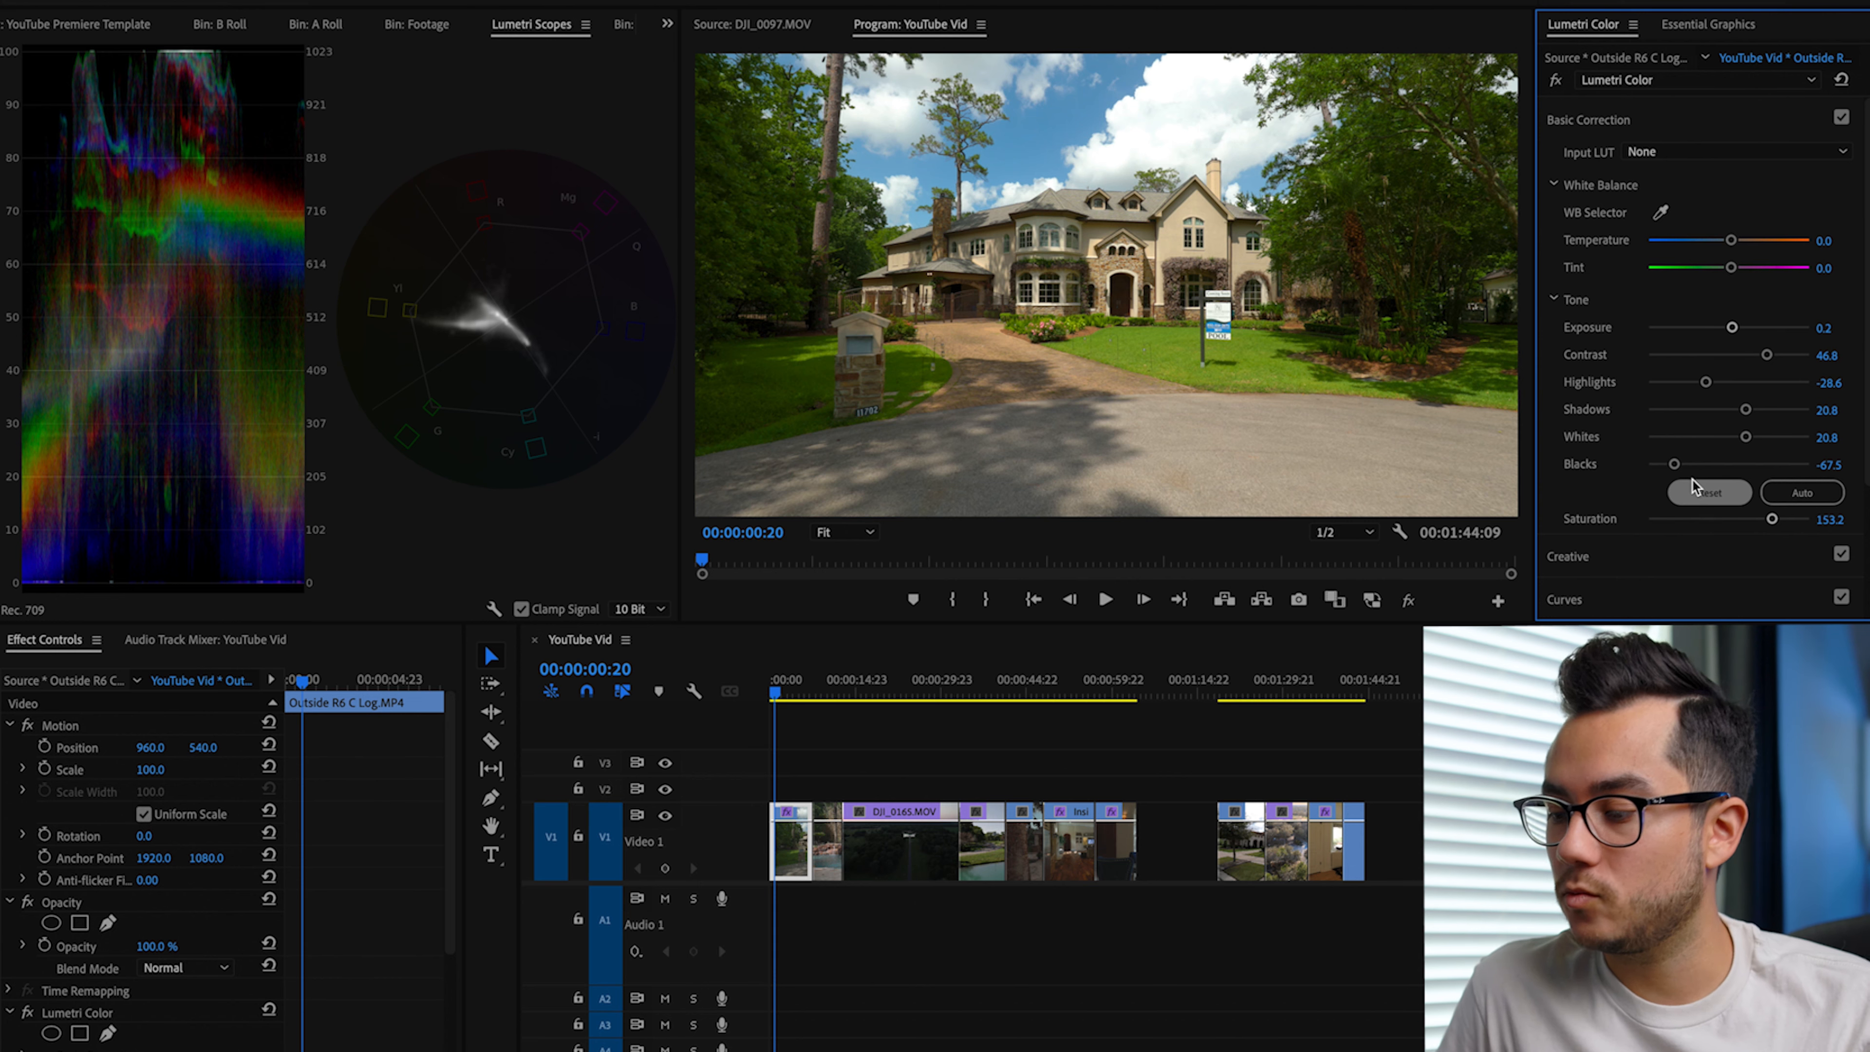
Step: Fine-tune the house clip's tone to Blacks -61.0, Shadows 28.6, Highlights -24.7 and Contrast 63.6
left_click_drag(1676, 466, 1679, 468)
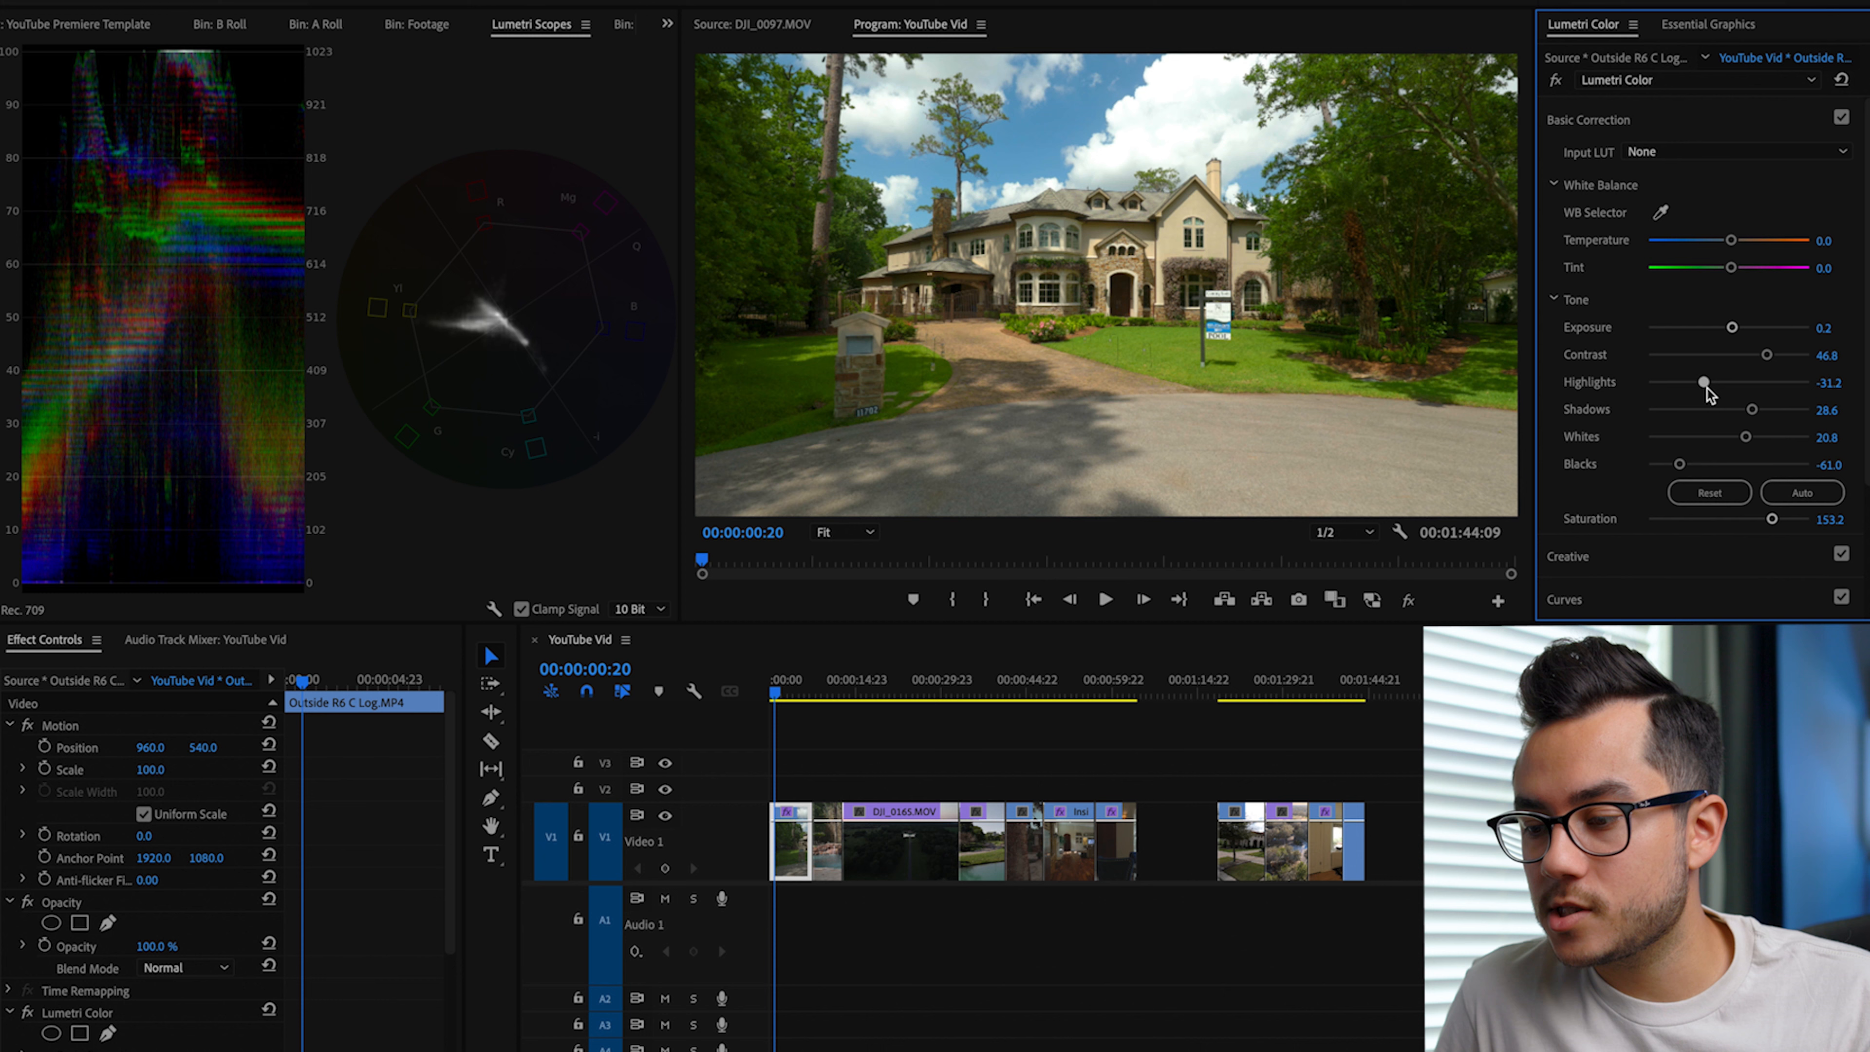
left_click_drag(1746, 410, 1709, 382)
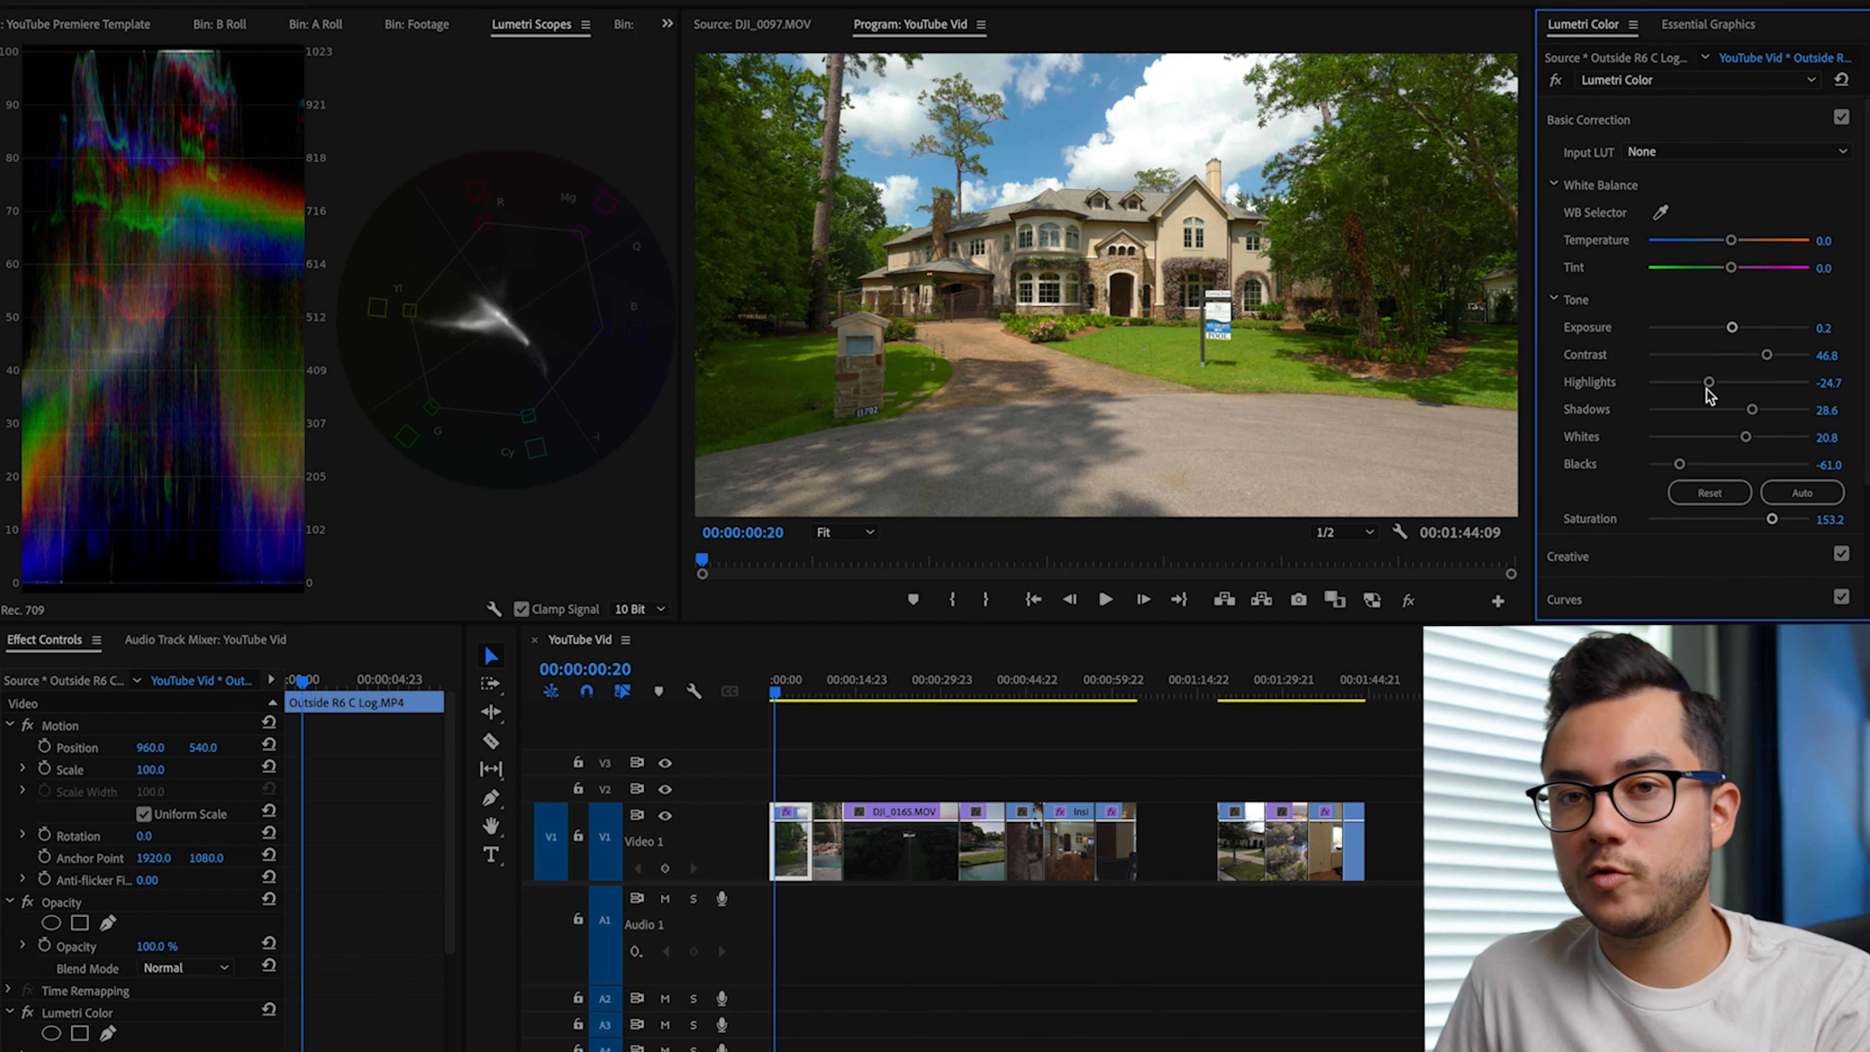
left_click_drag(1766, 354, 1778, 349)
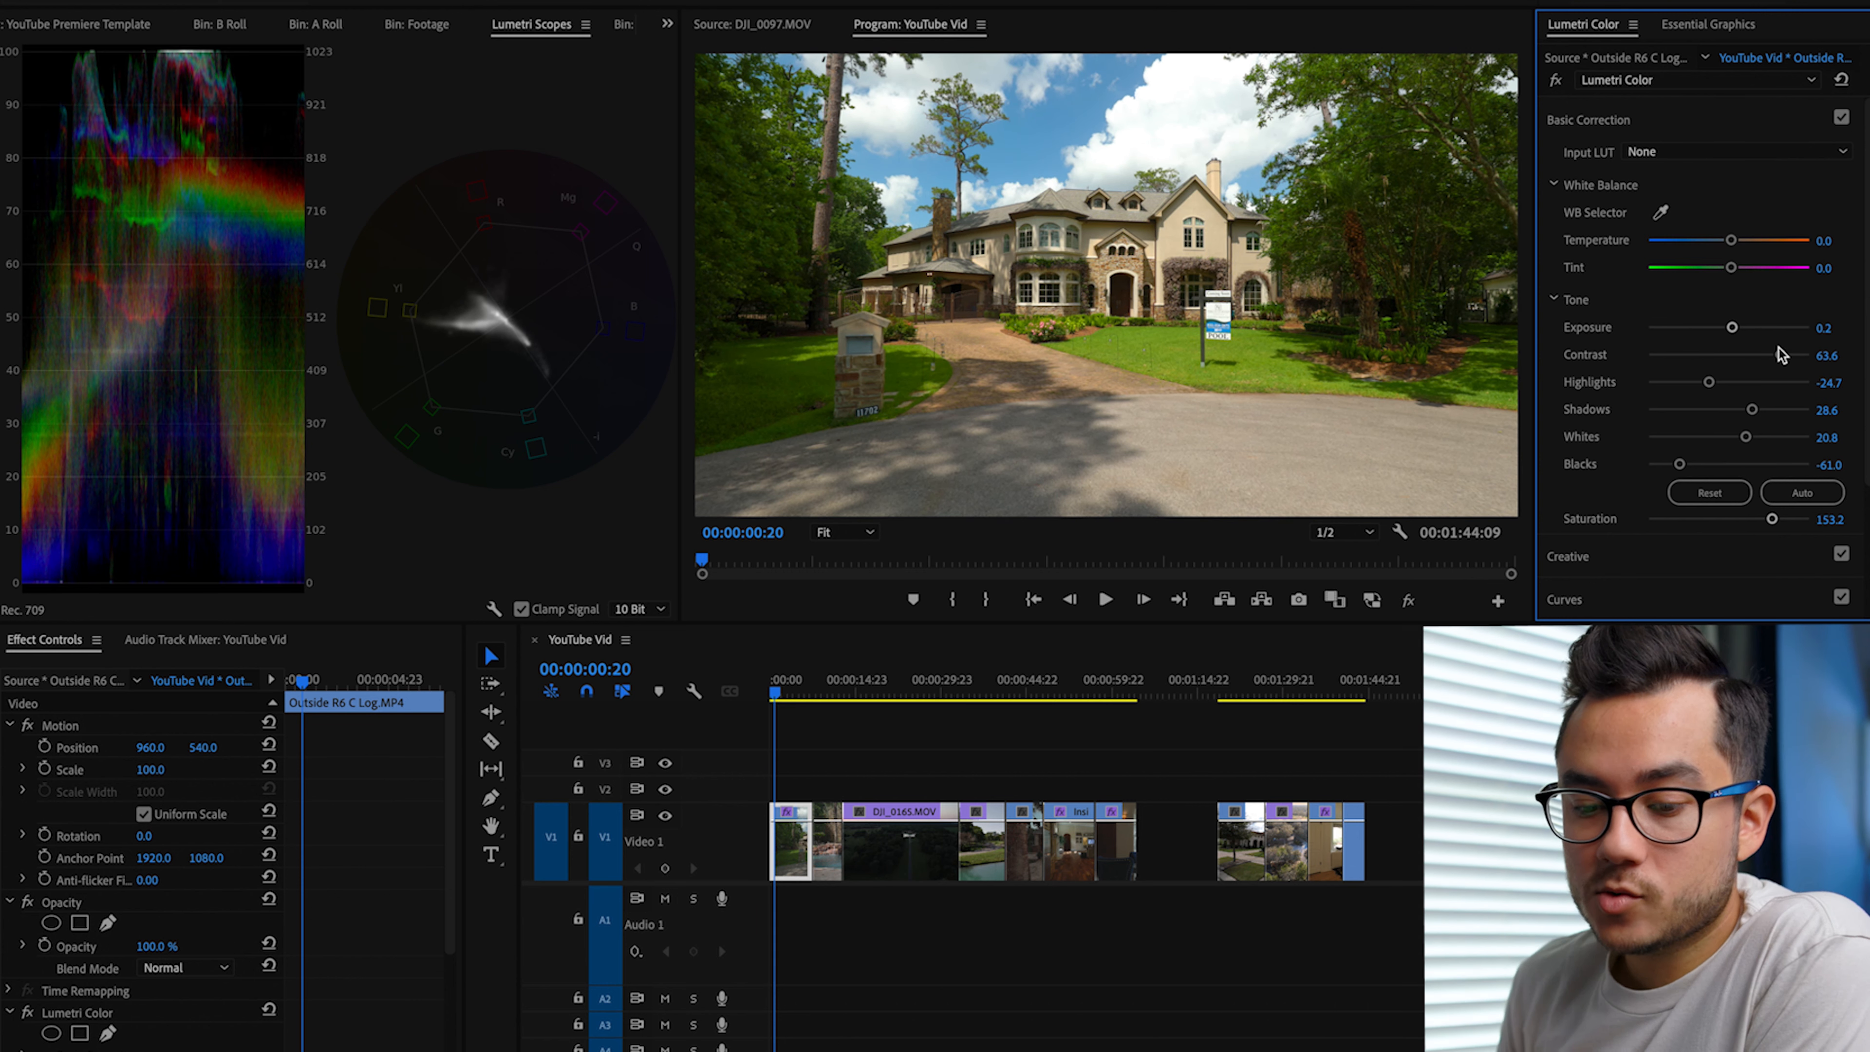
Step: Sample the white balance from the white cloud above the house, set Shadows to 40.3 and play back the clip
key("space")
key("space")
left_click(1660, 213)
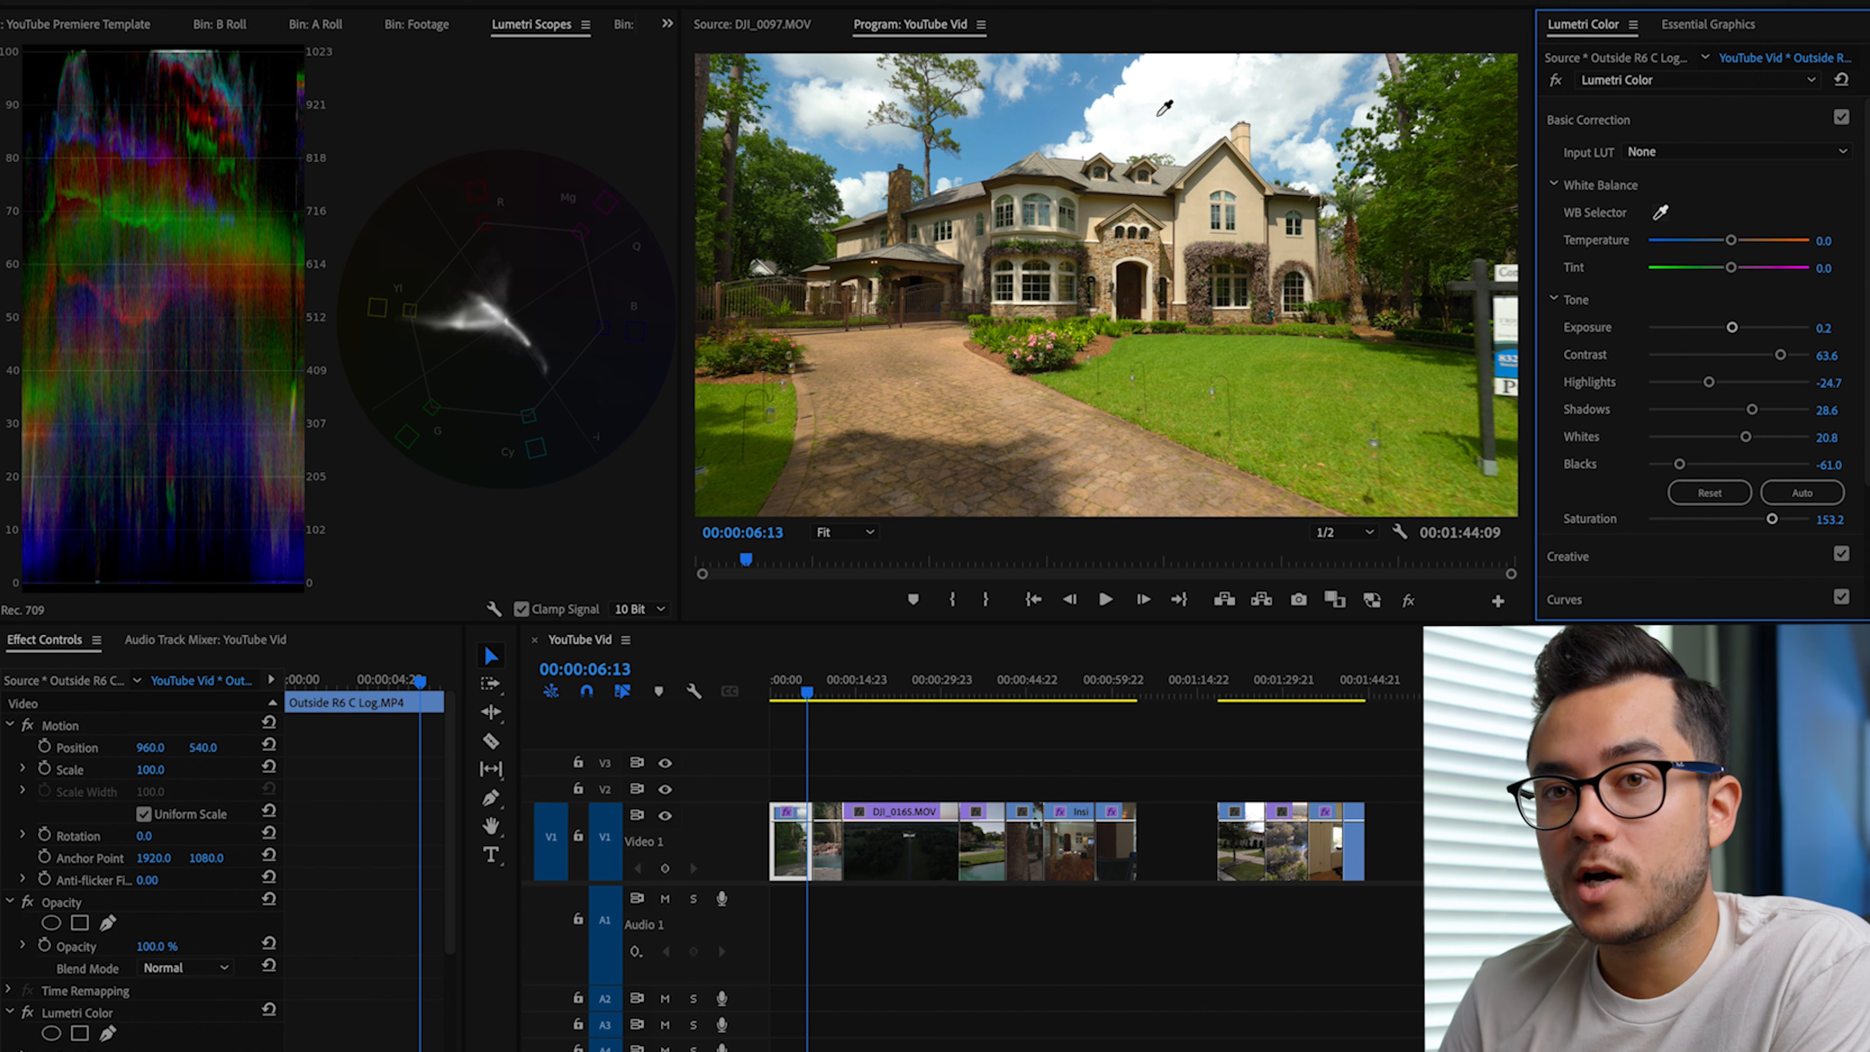
left_click(1160, 114)
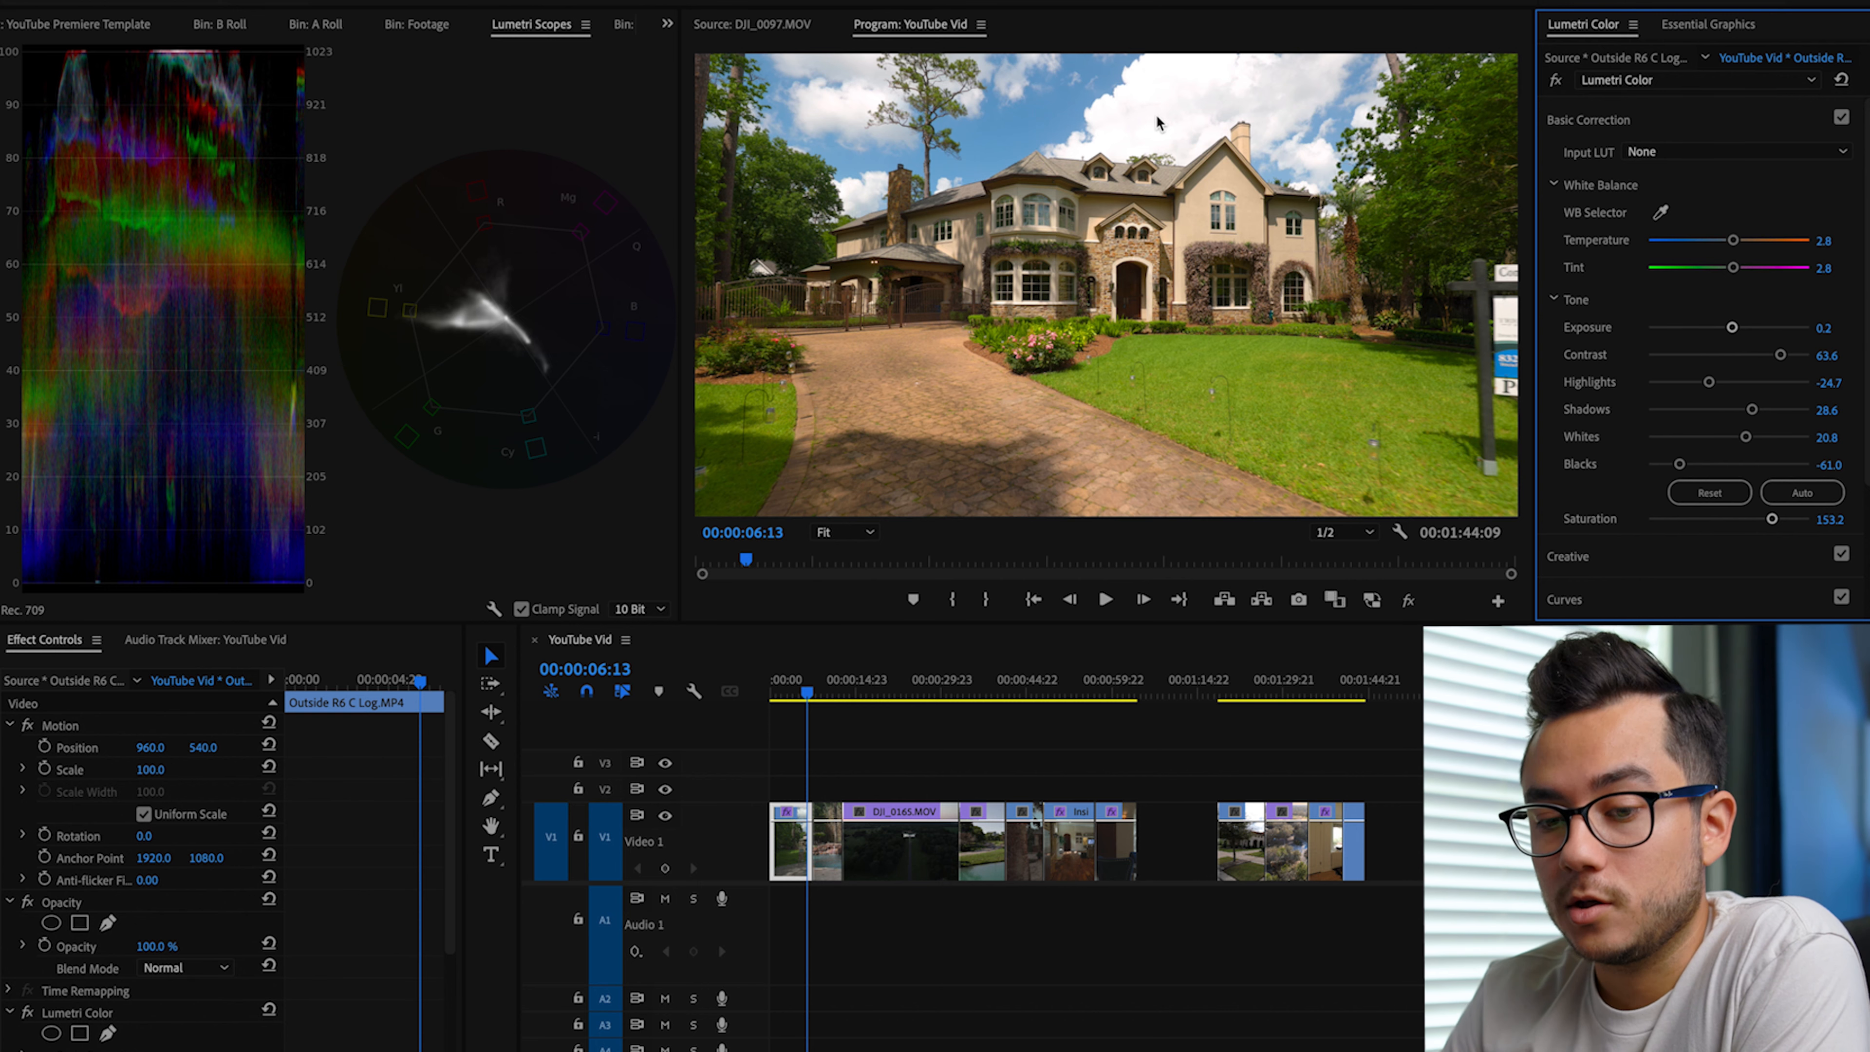
left_click_drag(1752, 409, 1763, 411)
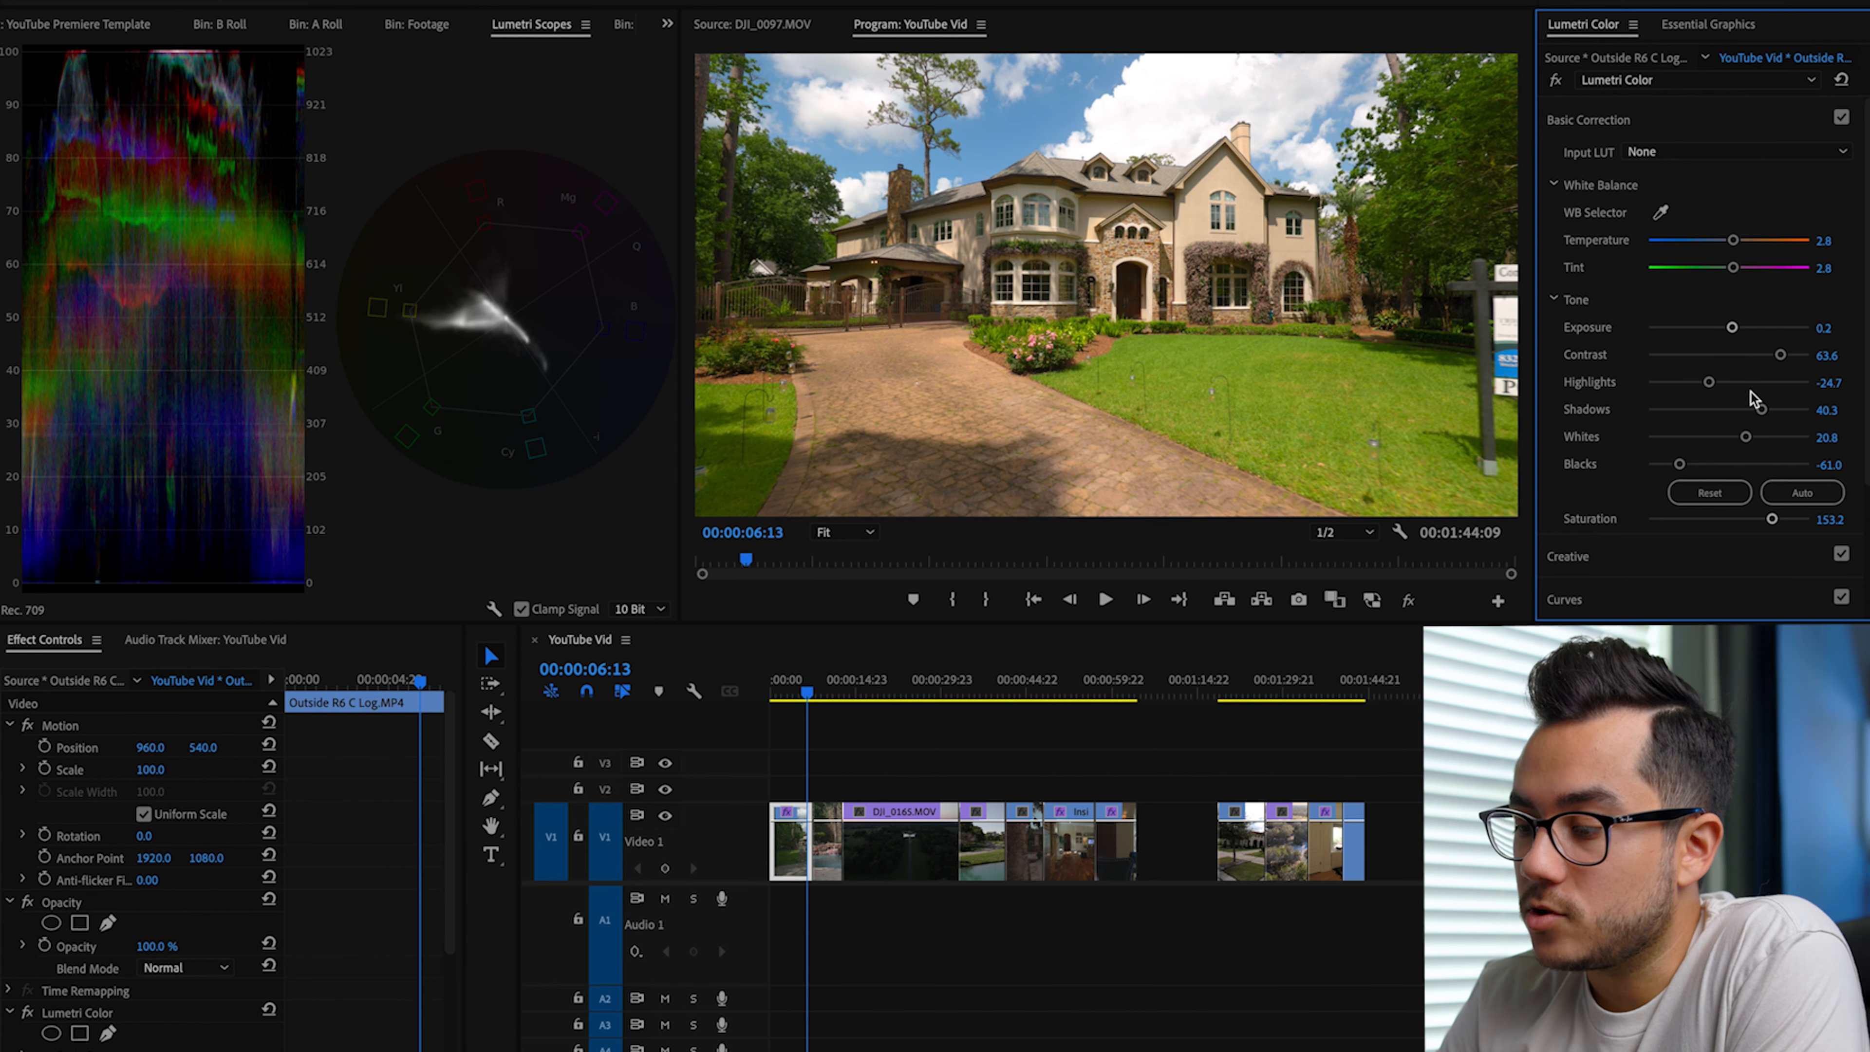
key("Home")
key("space")
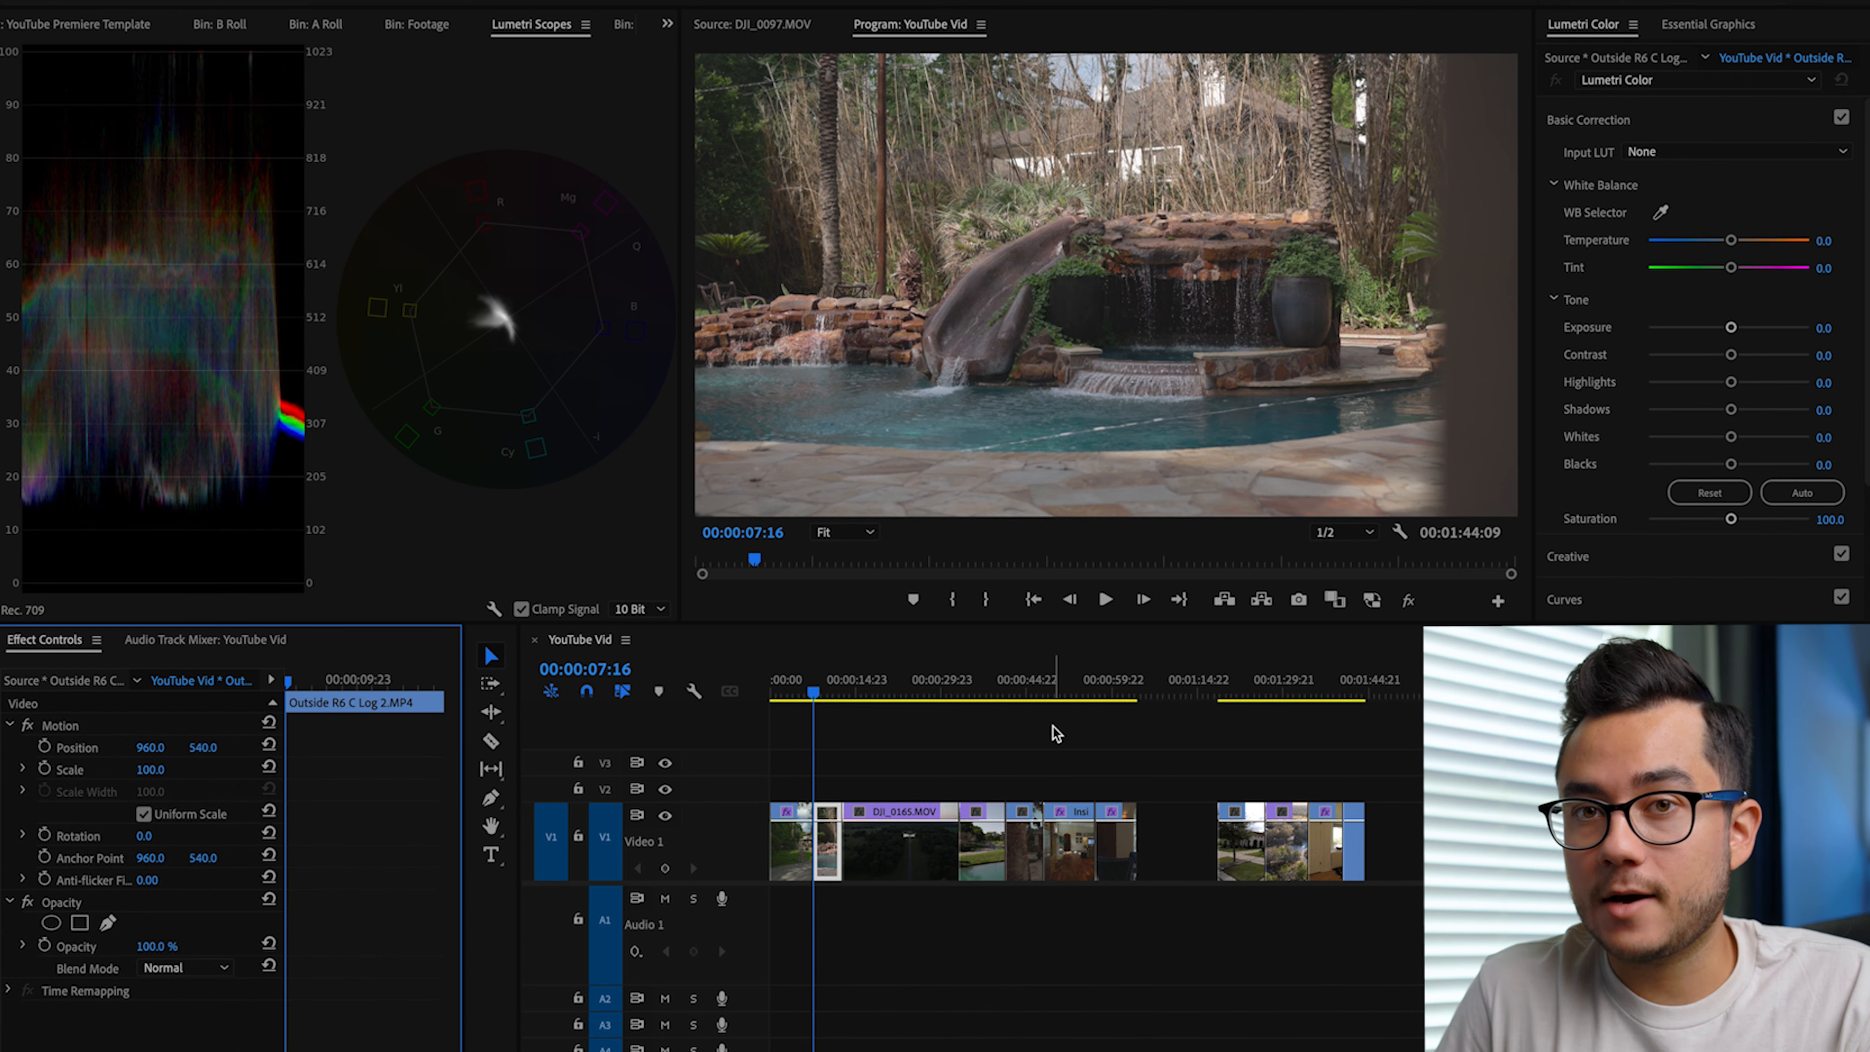
Step: Paste the house clip's Lumetri Color effect onto the pool clip, Outside R6 C Log 2.MP4
left_click(829, 855)
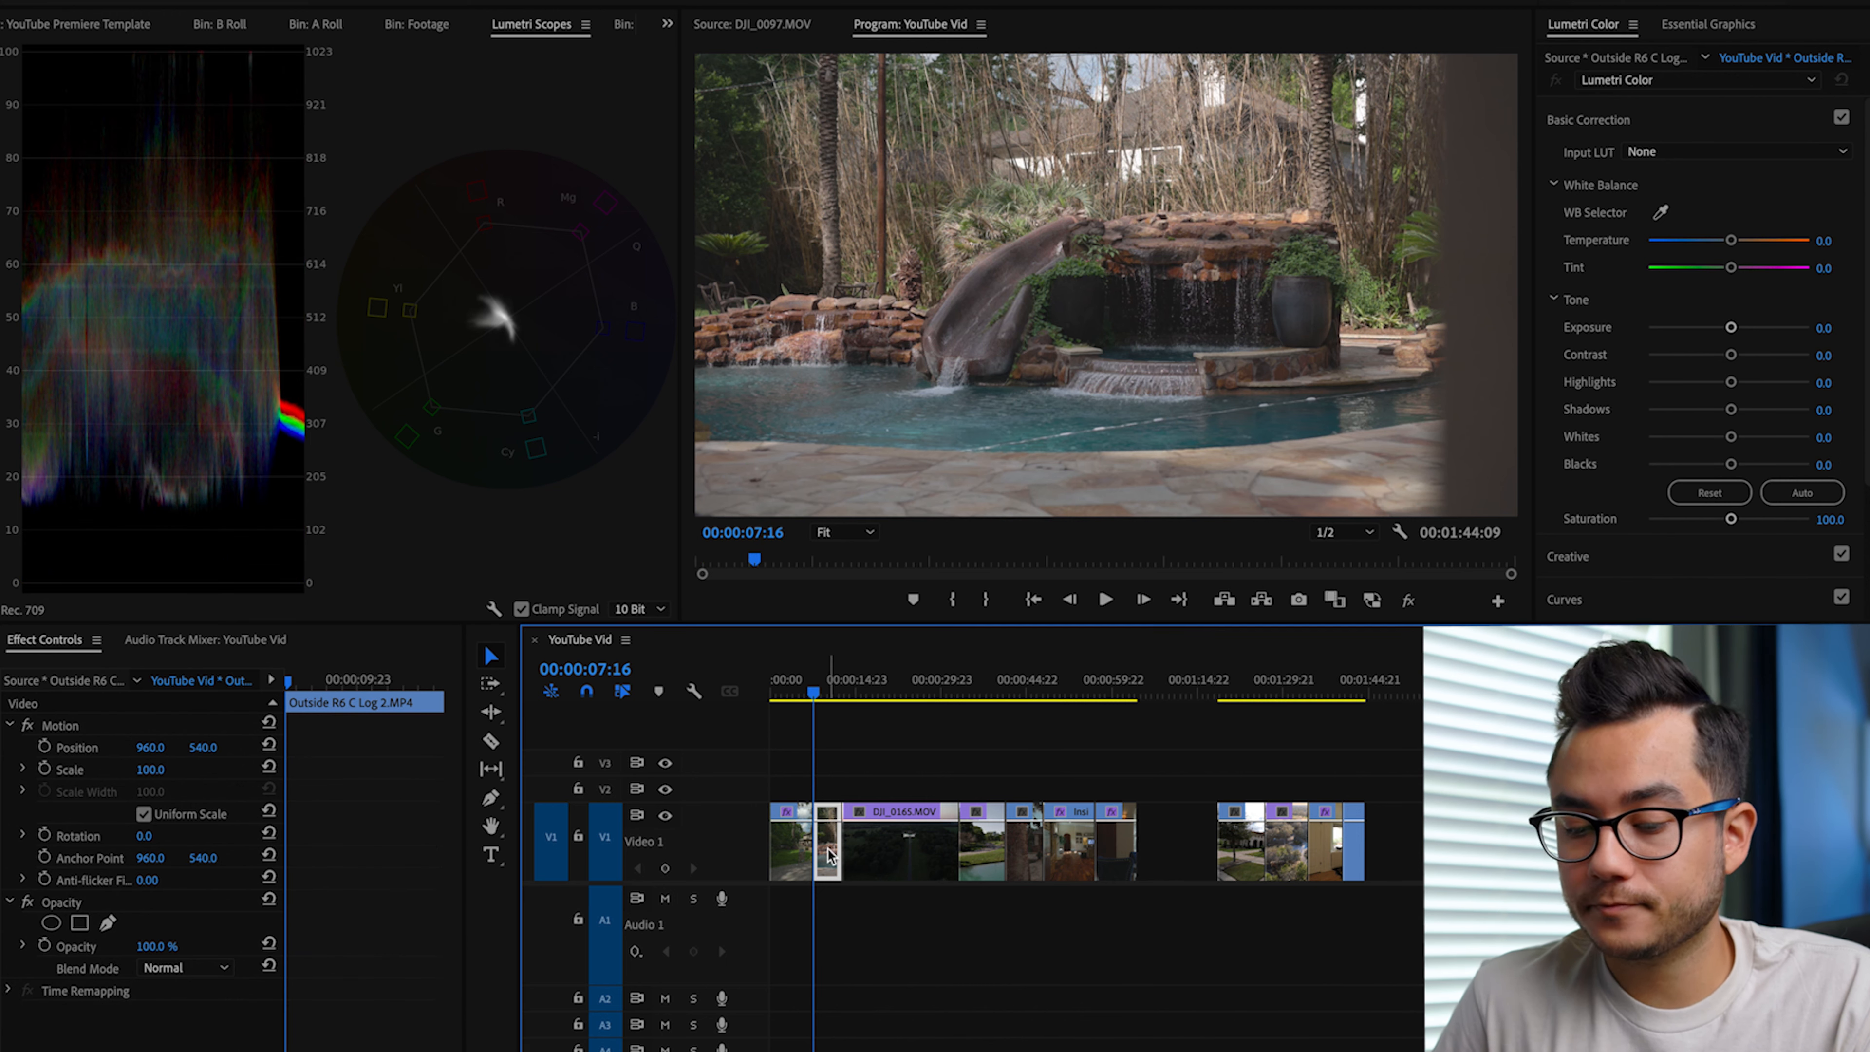
left_click(419, 840)
key("ctrl+v")
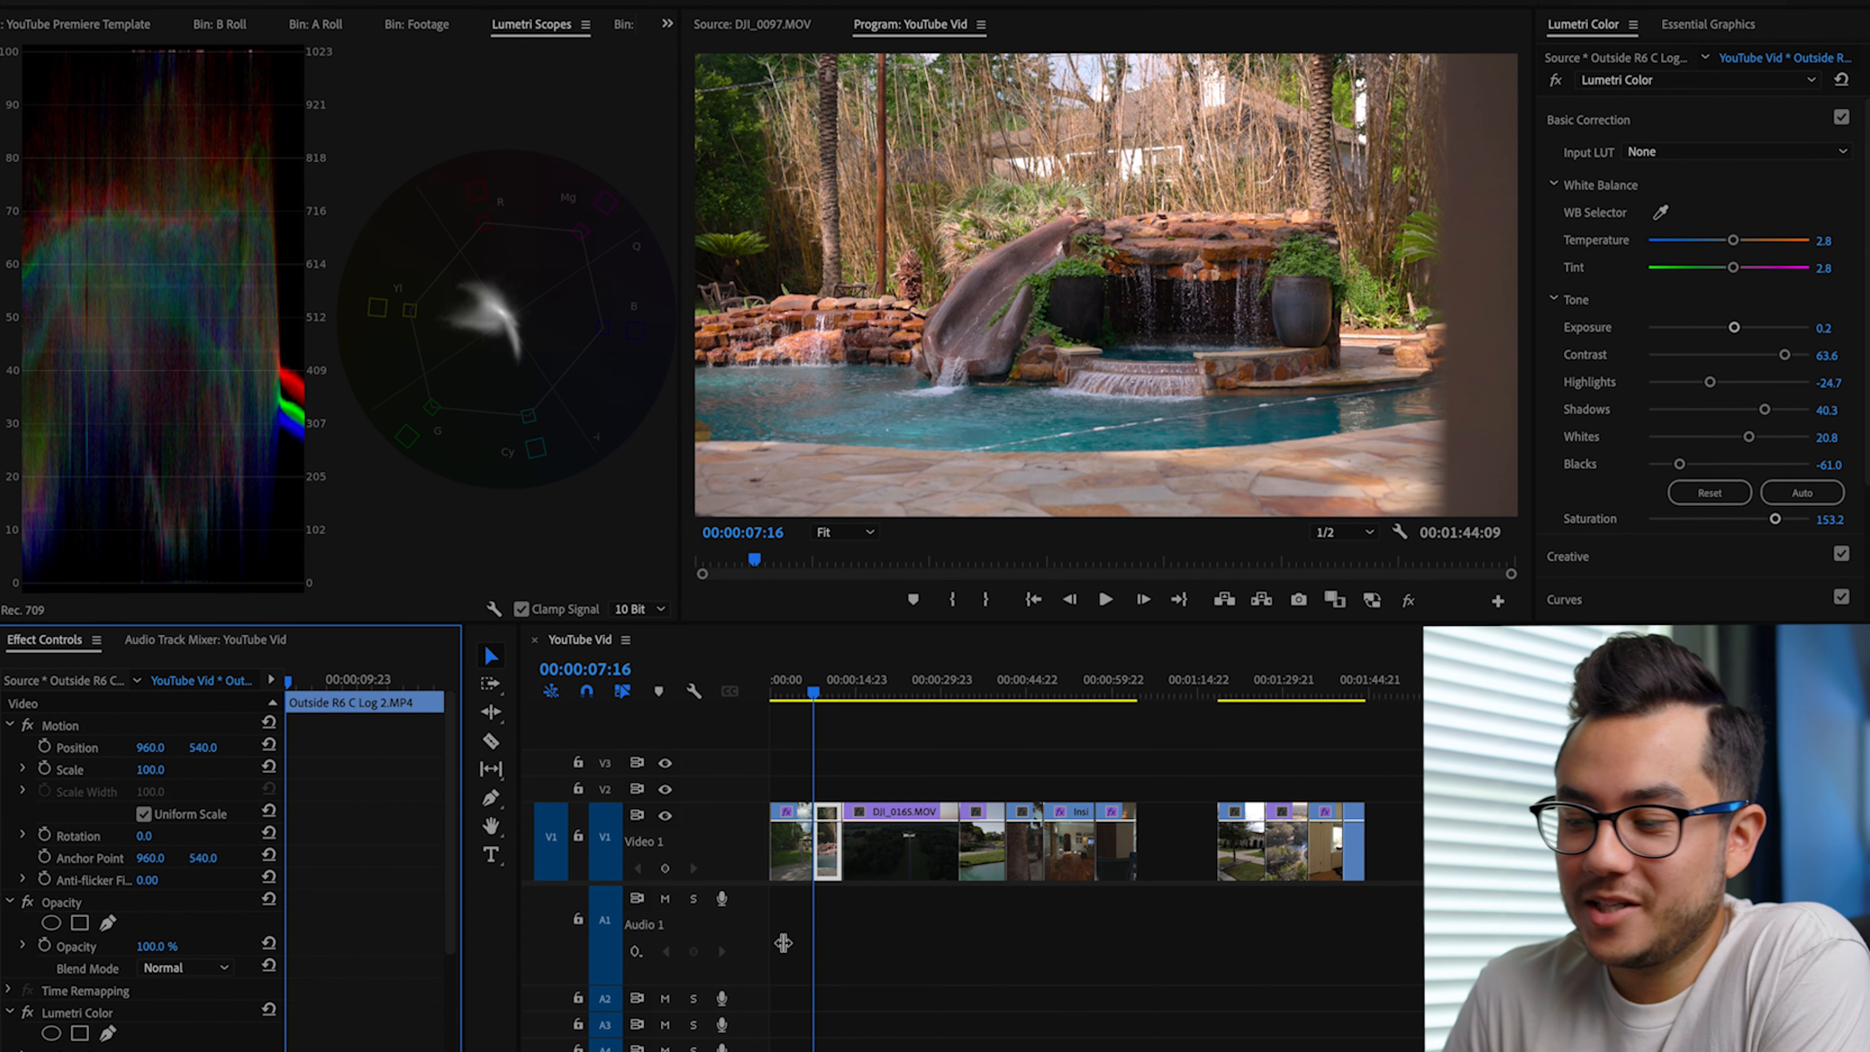
Step: Review the pool clip with the grade off and on, and set its Blacks to -75.3 and Highlights to 5.2
key("space")
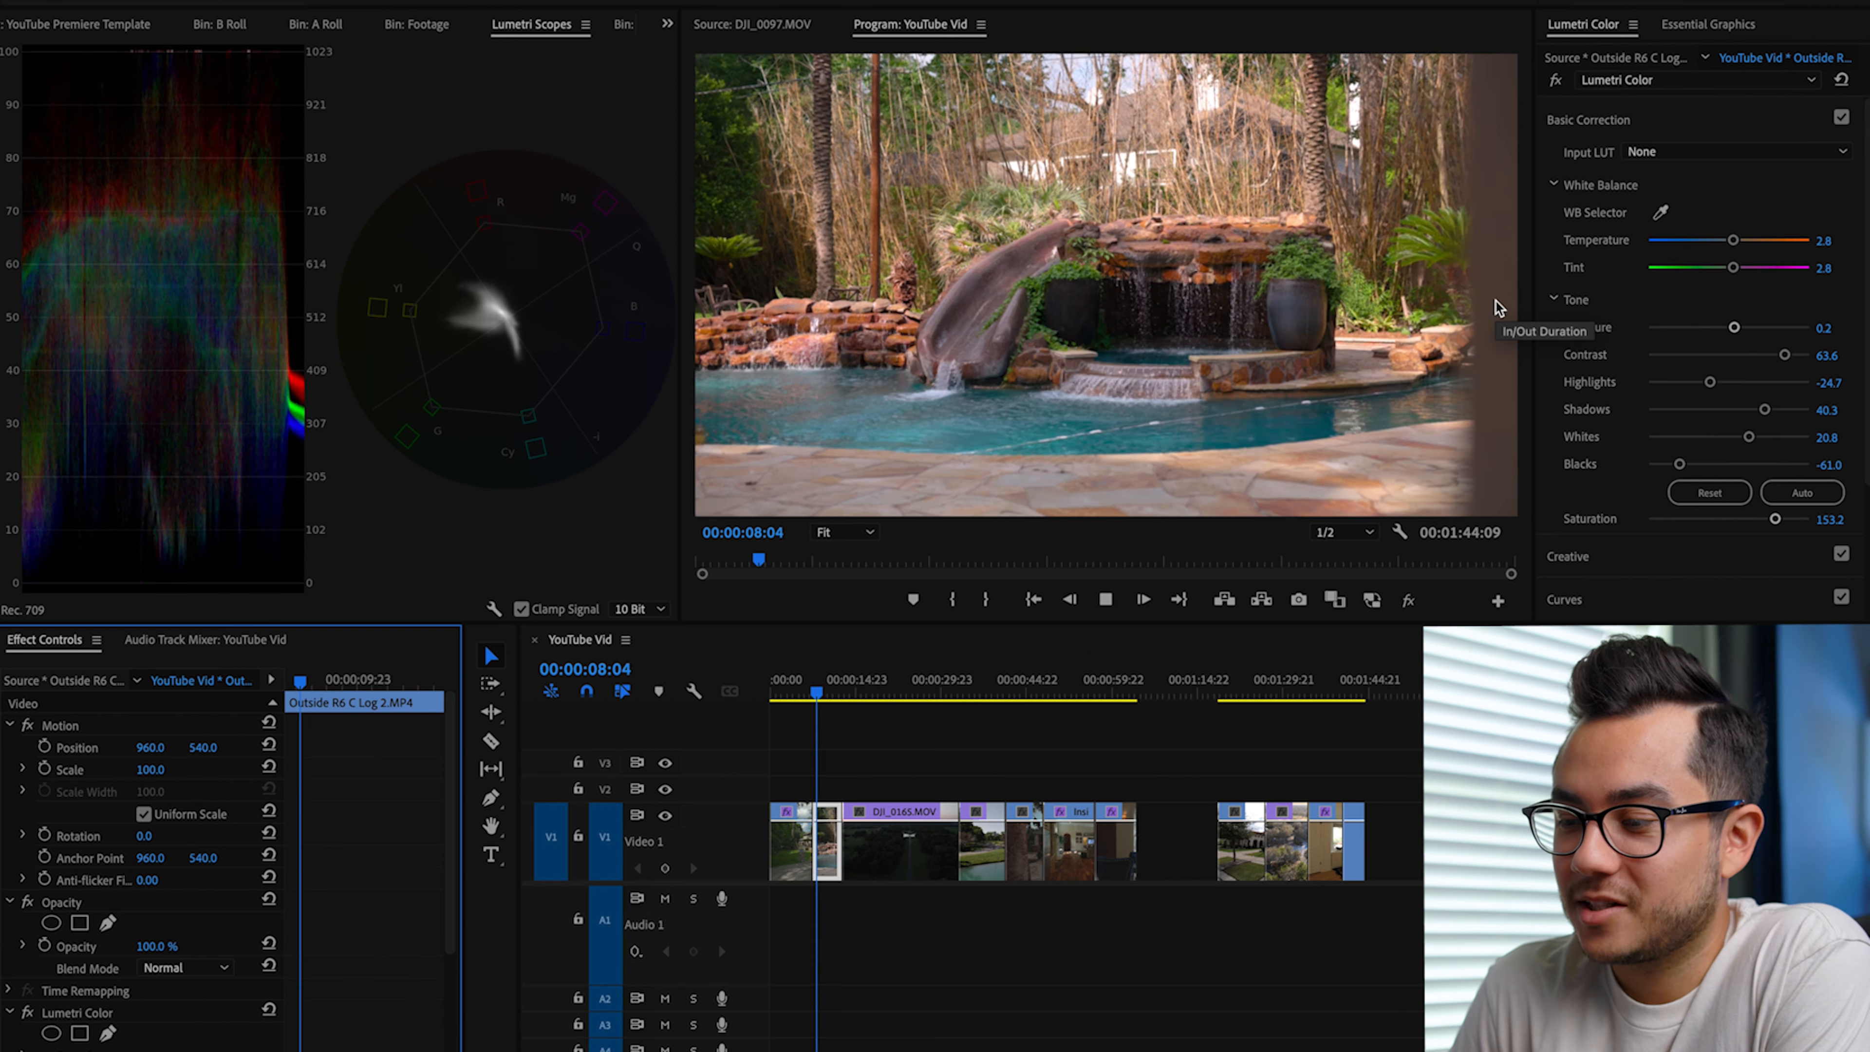
key("space")
key("Up")
left_click(1557, 80)
left_click(1557, 79)
key("space")
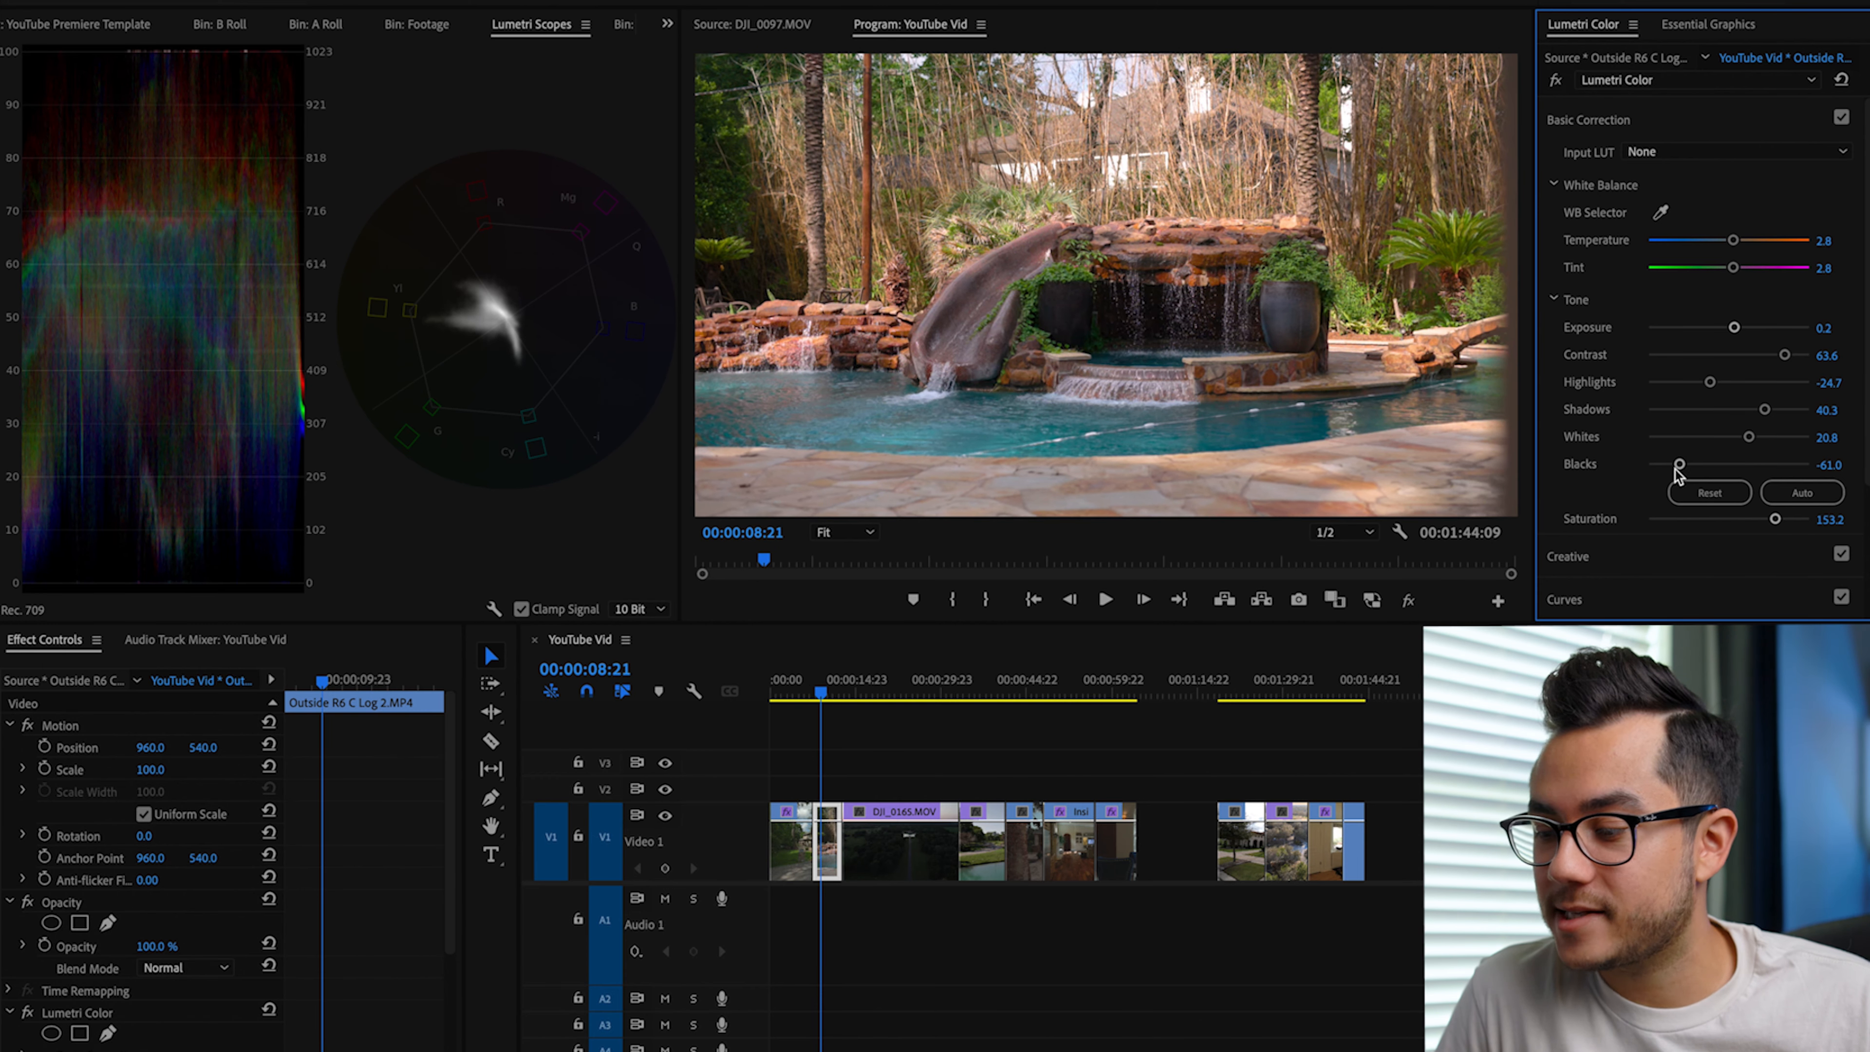
left_click_drag(1679, 470, 1669, 472)
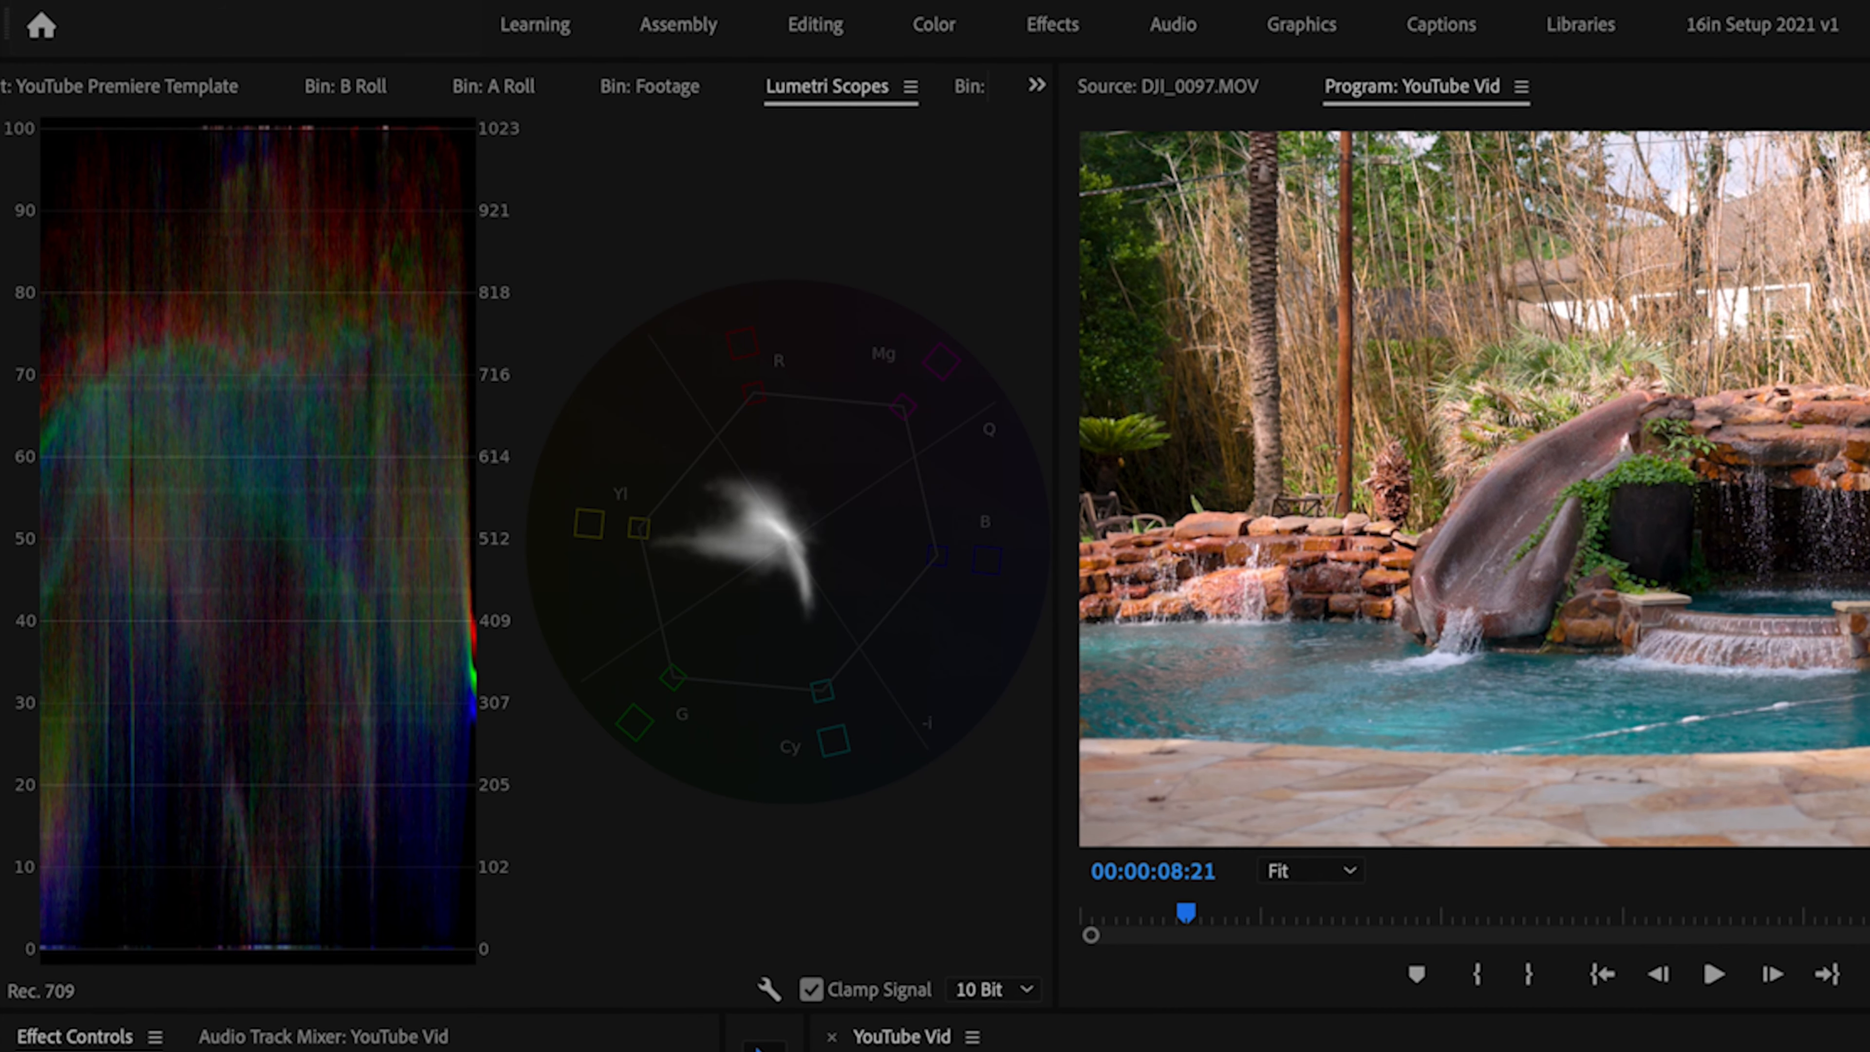
Step: Select the drone clip DJI_0165.MOV and set its Blacks to -9.1 and Whites to 6.5
key("Down")
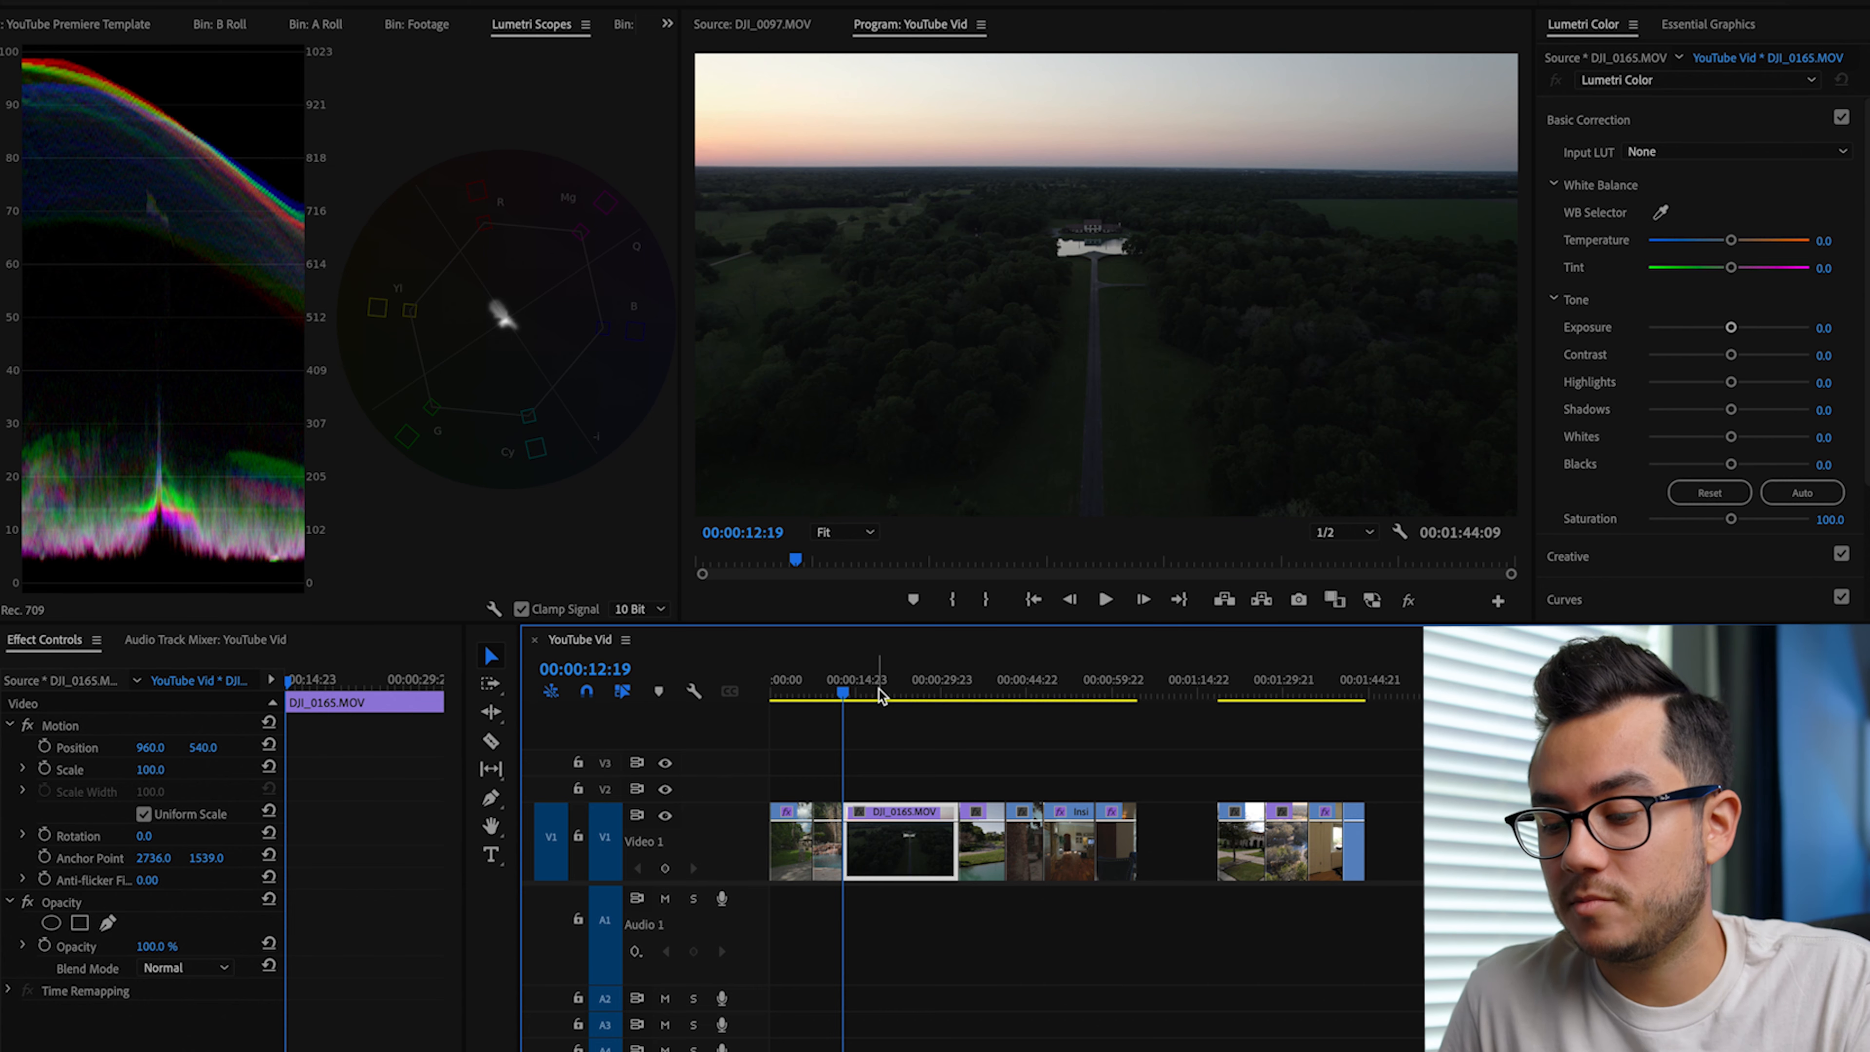
left_click(826, 840)
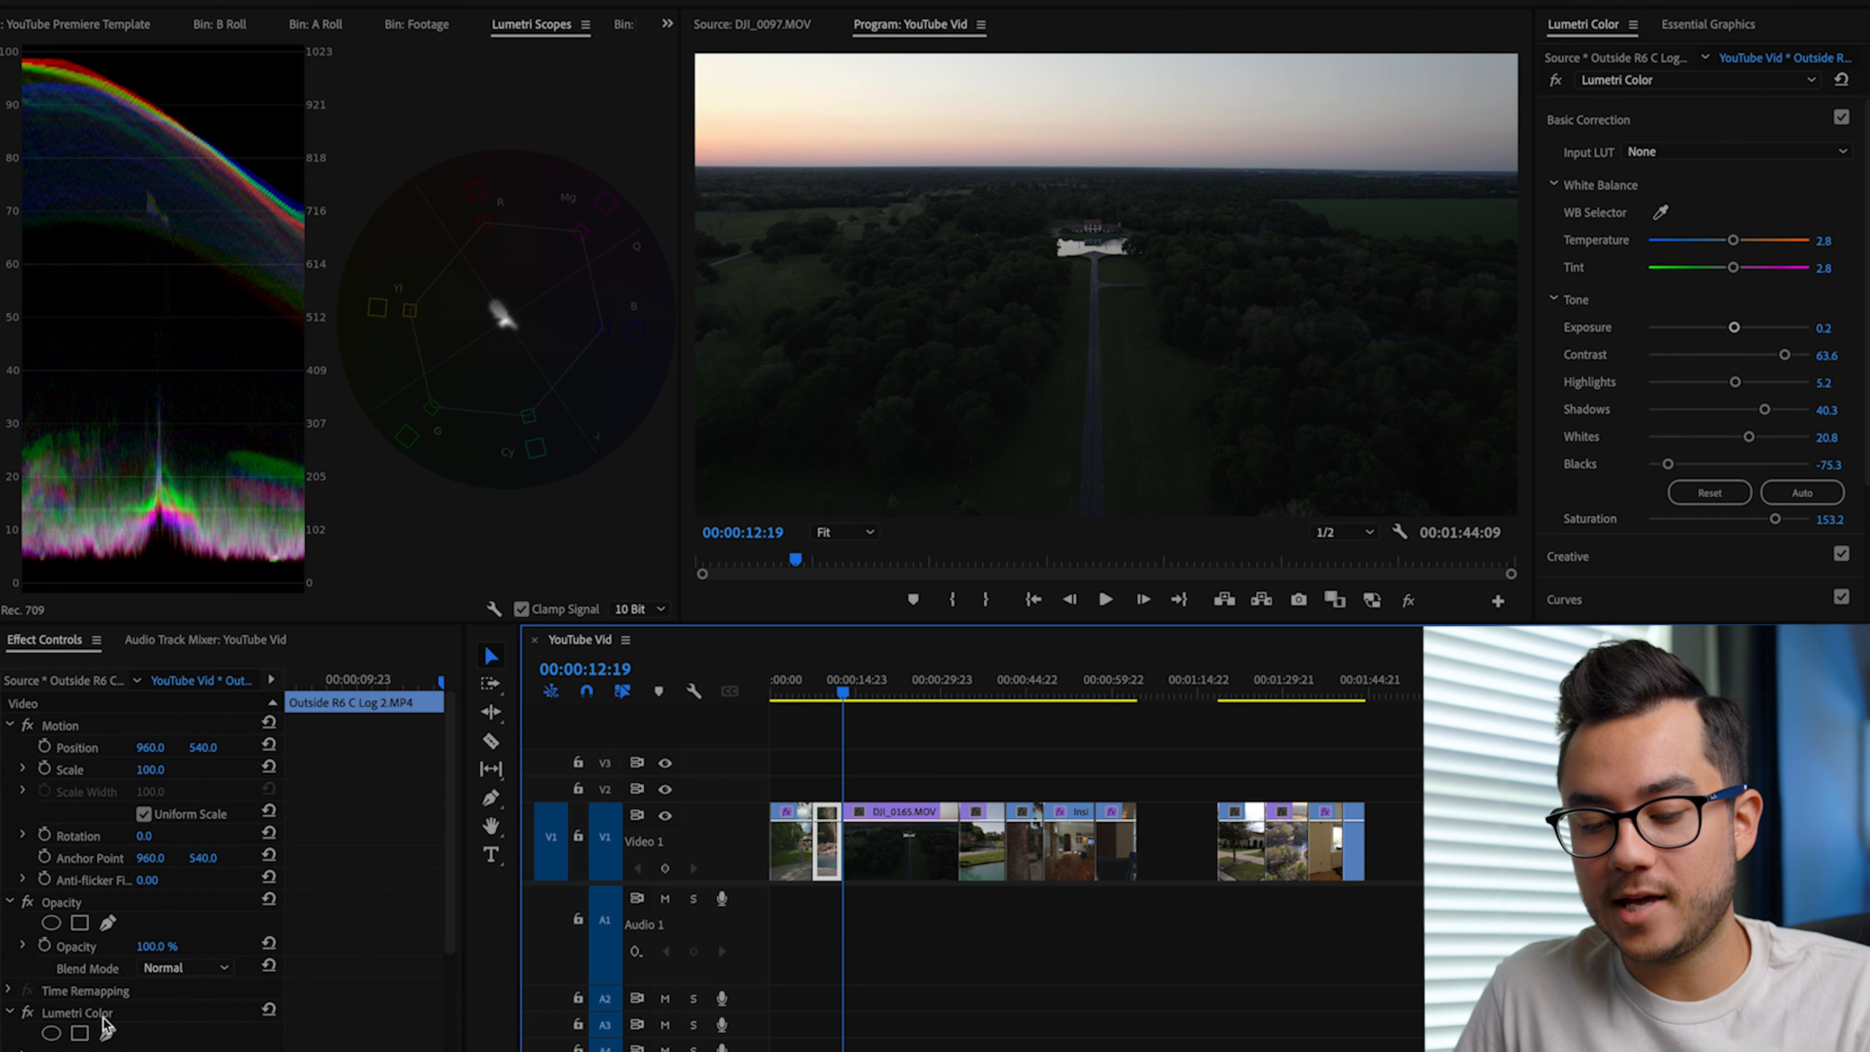
left_click(883, 856)
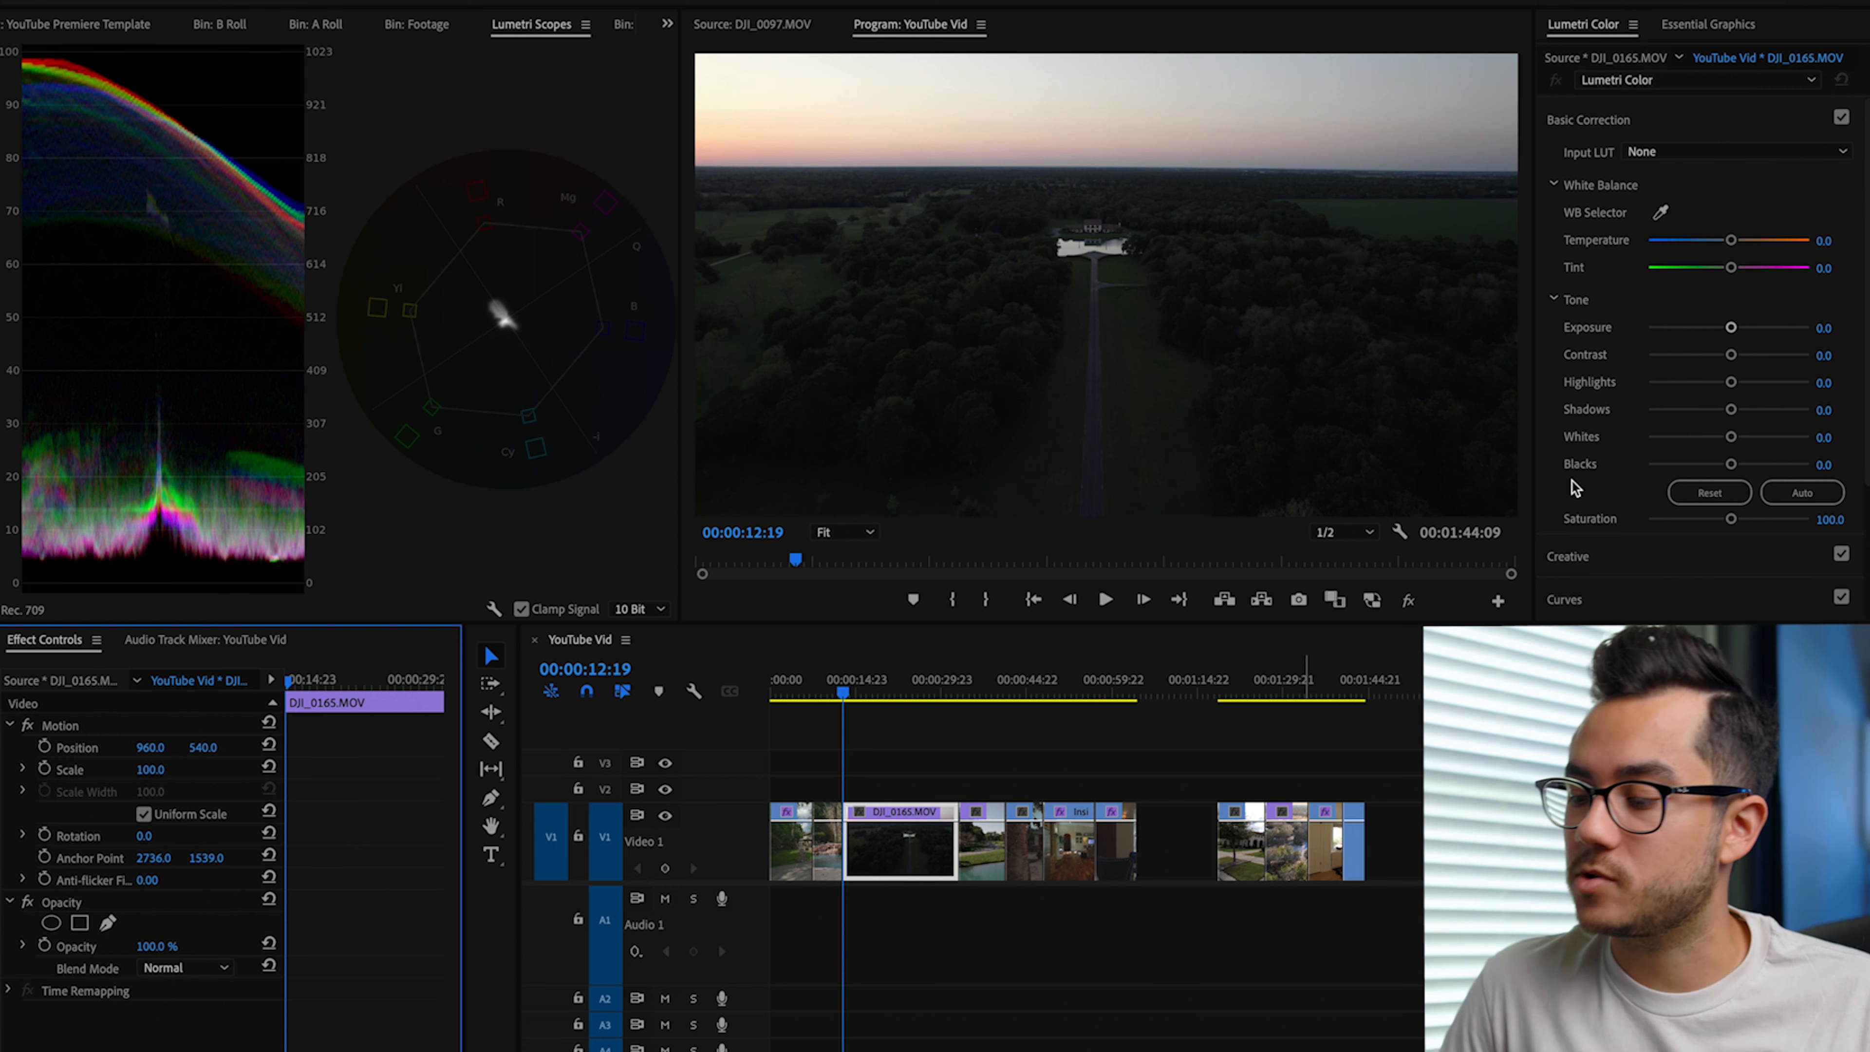
left_click(1730, 464)
left_click_drag(1732, 466, 1734, 439)
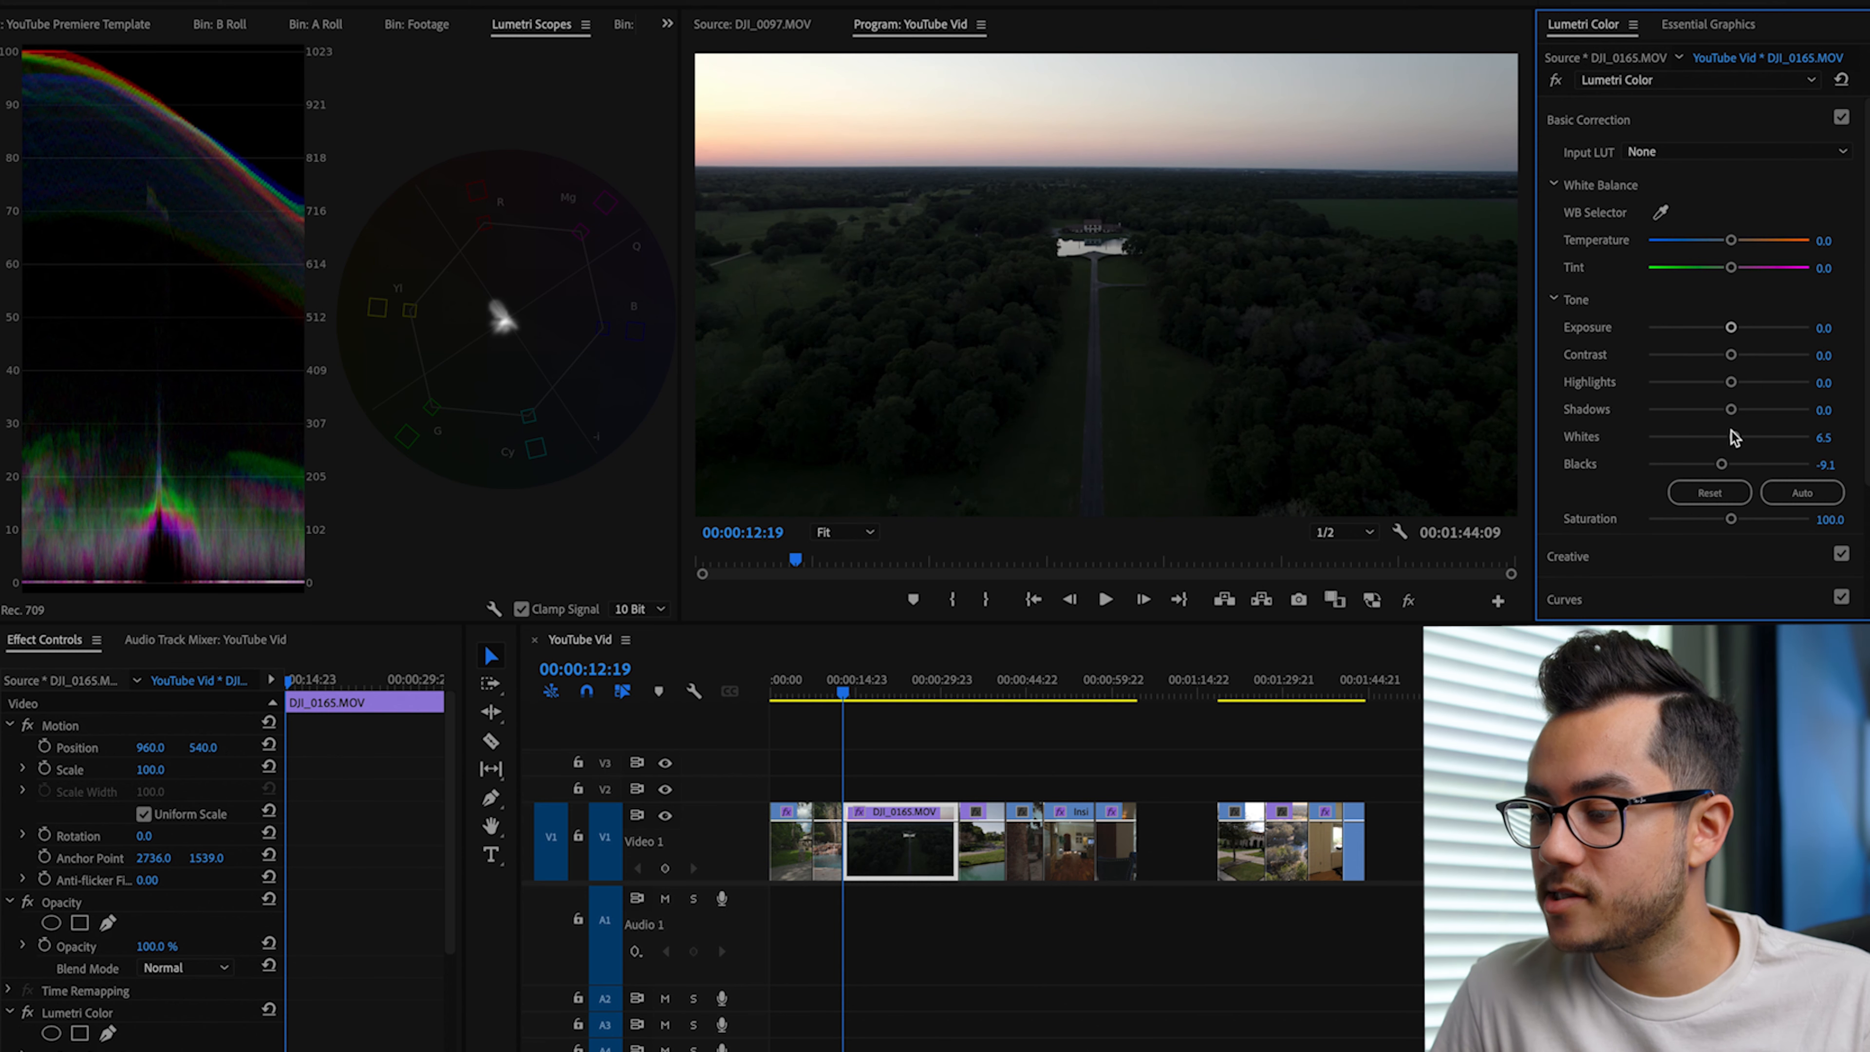
Step: Set the drone clip's Shadows to -40.3, Highlights to -24.7, Contrast to 46.8 and Saturation to 154.5
left_click_drag(1729, 411, 1696, 411)
left_click_drag(1731, 383, 1766, 355)
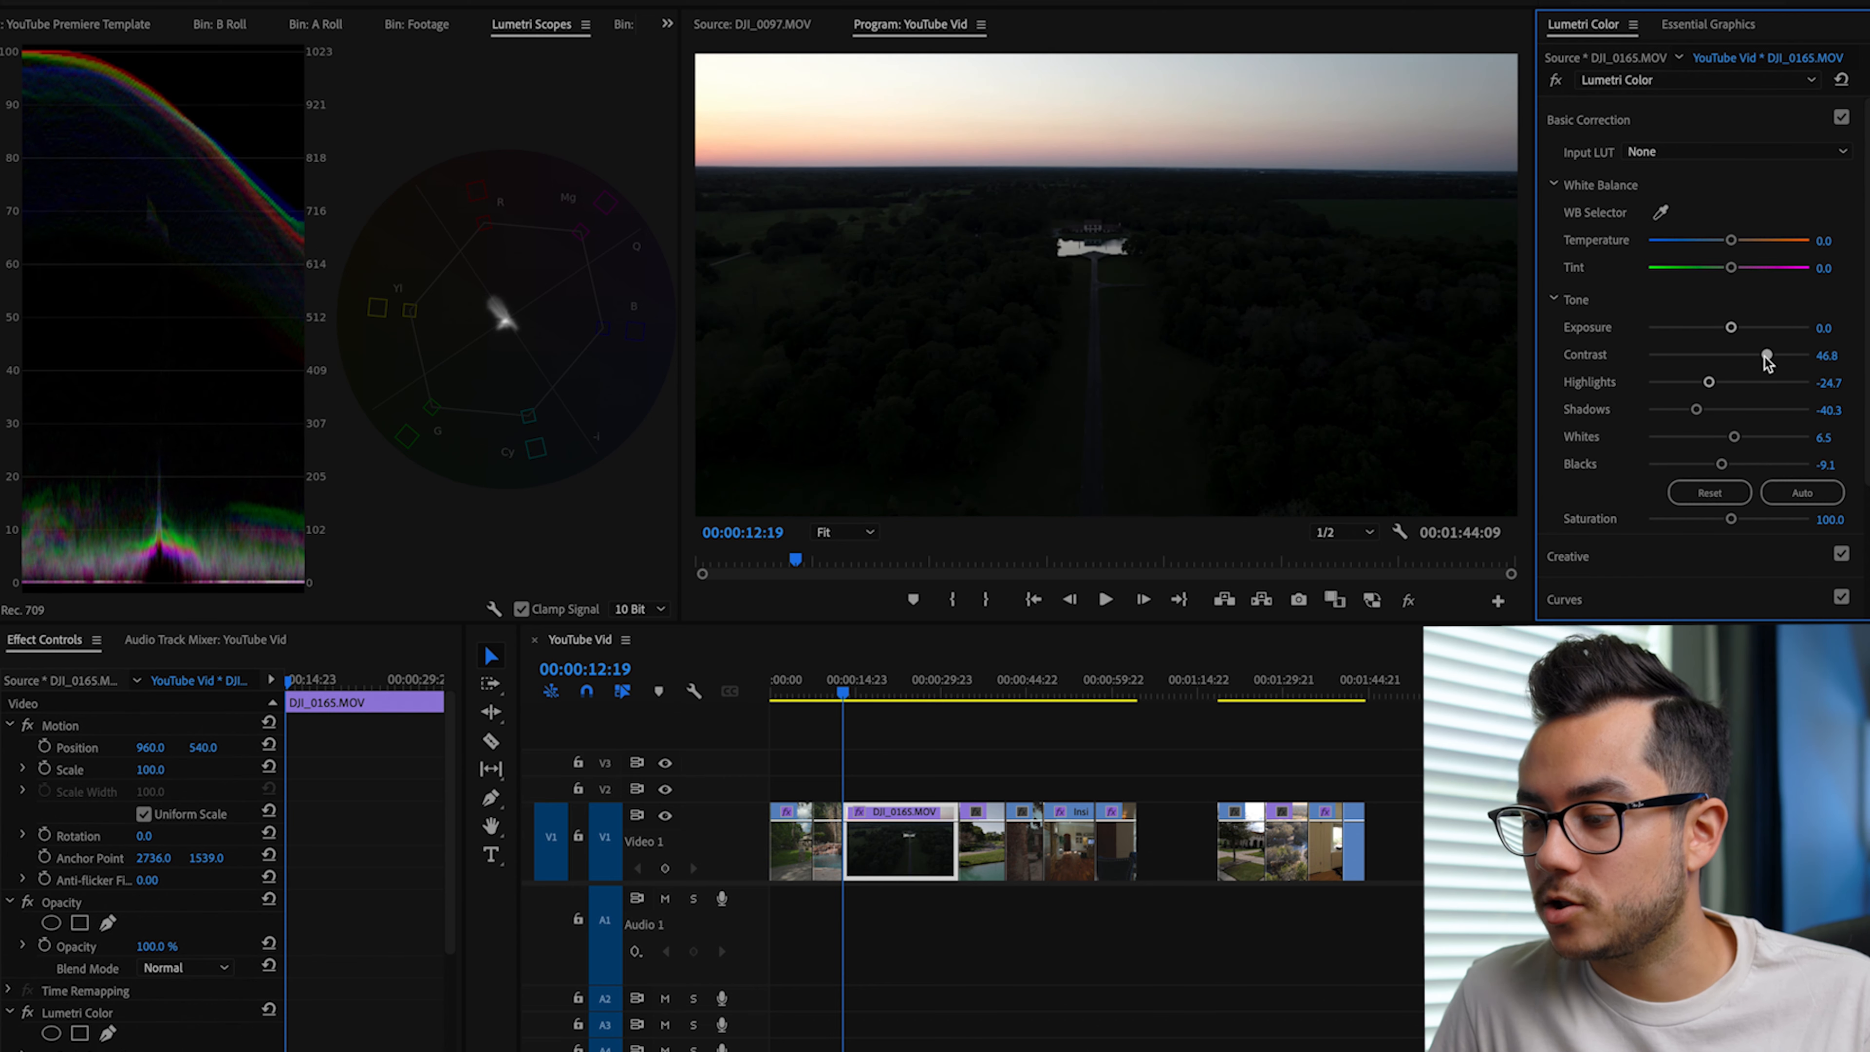
left_click_drag(1755, 524, 1773, 525)
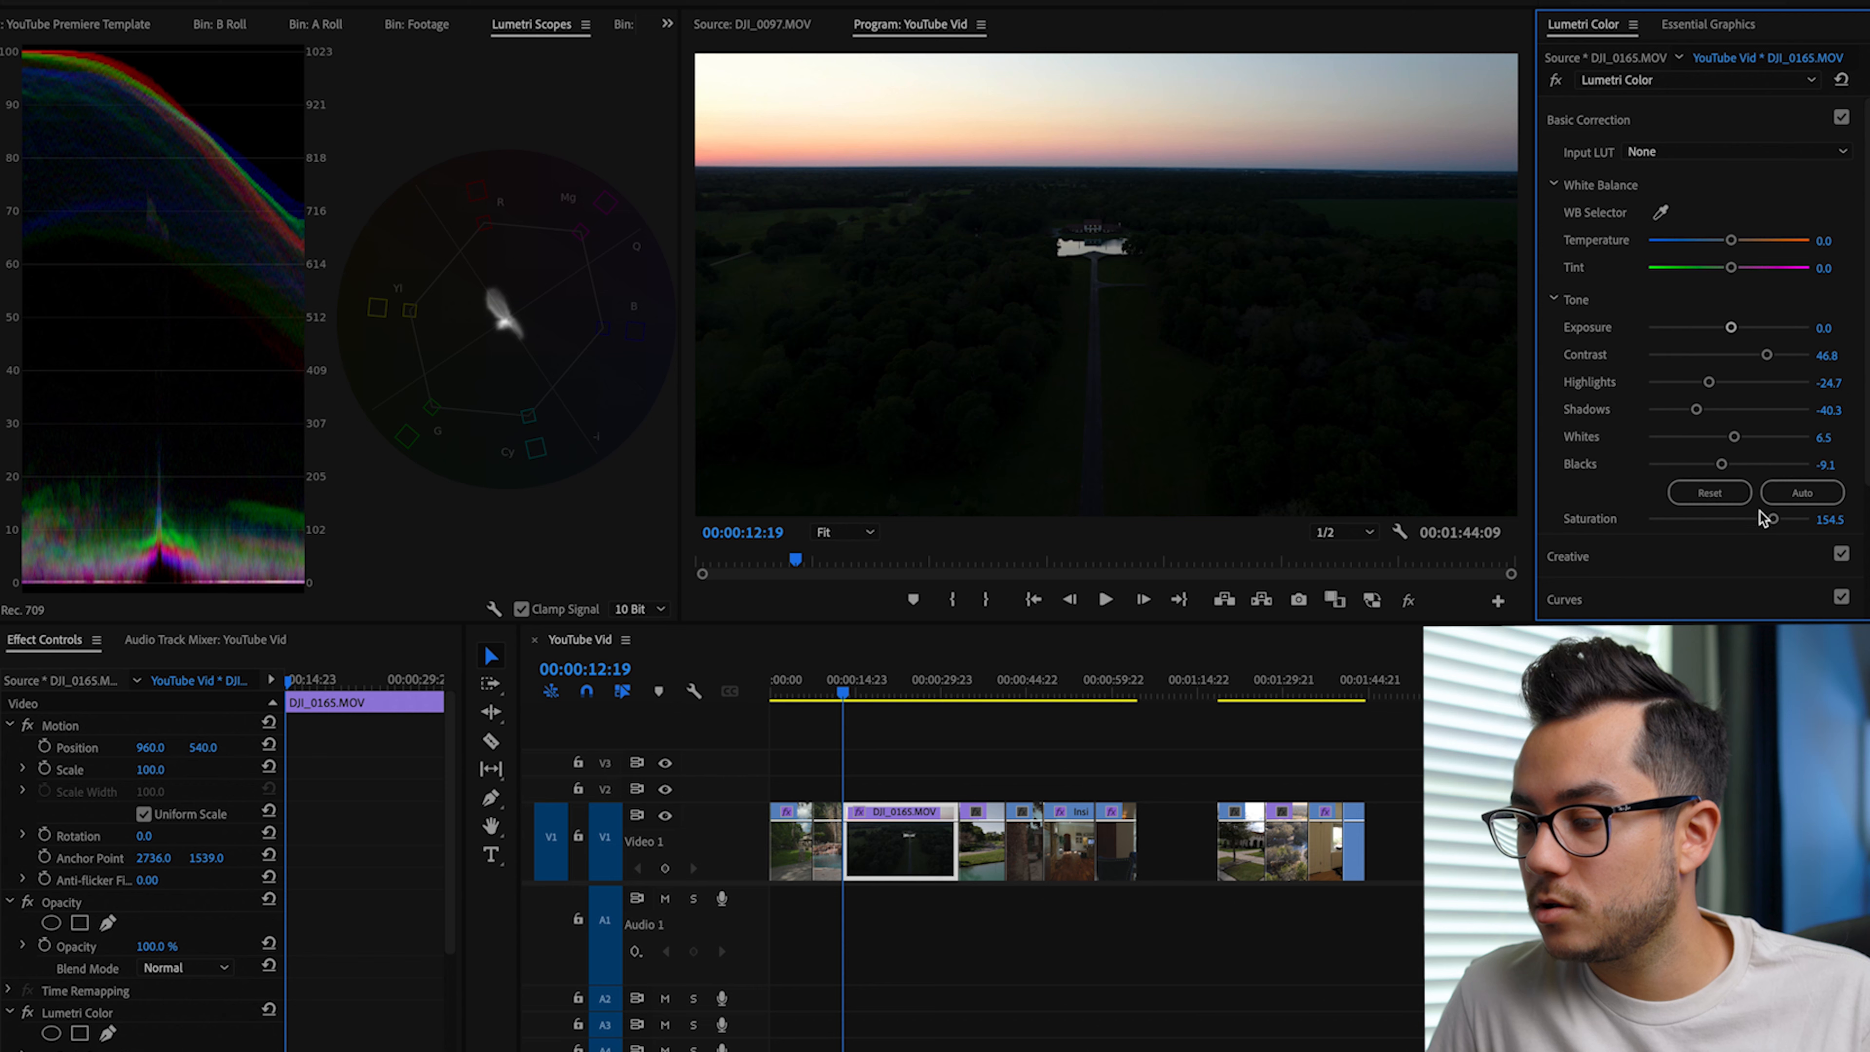
Step: Refine the drone clip to Exposure 0.0, Highlights -44.2, Shadows -20.8, Blacks -7.8 and Contrast 62.3
mouse_move(1694, 411)
left_mouse_down()
mouse_move(1745, 409)
mouse_move(1721, 410)
left_mouse_up()
left_click_drag(1730, 327, 1733, 328)
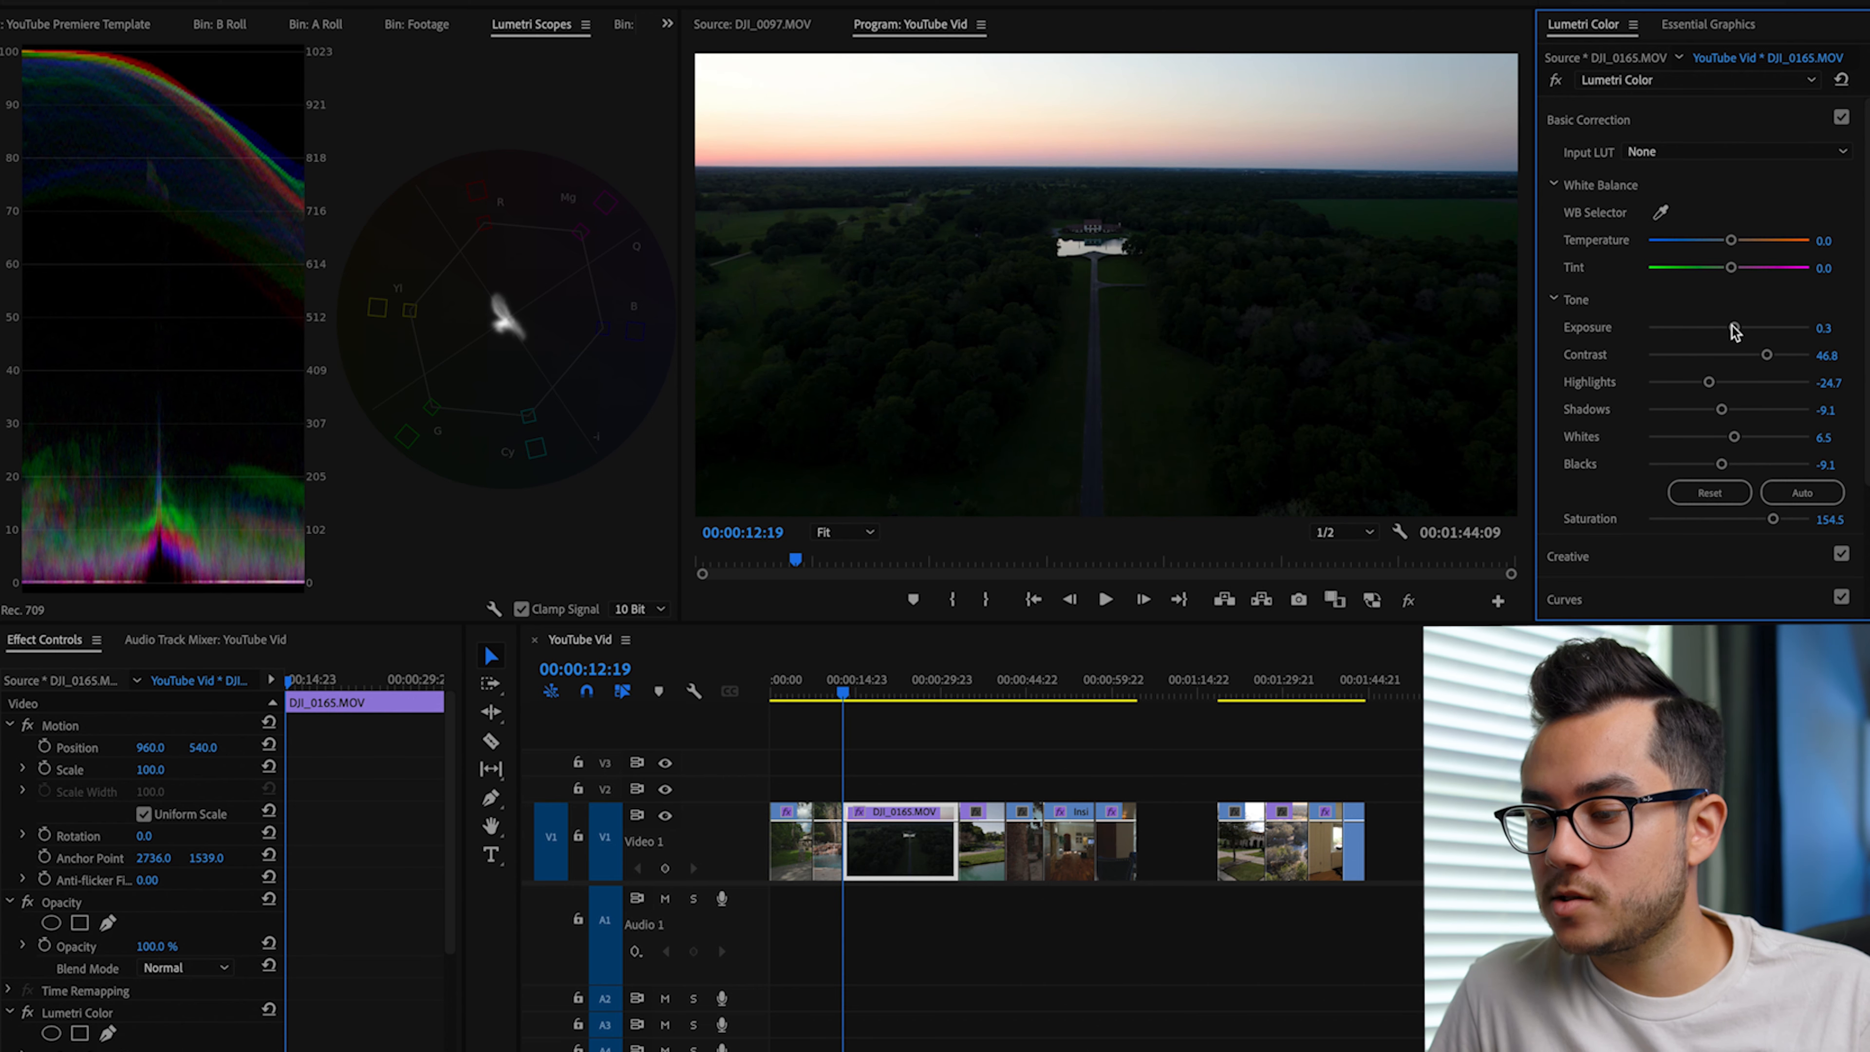
left_click_drag(1735, 328, 1724, 325)
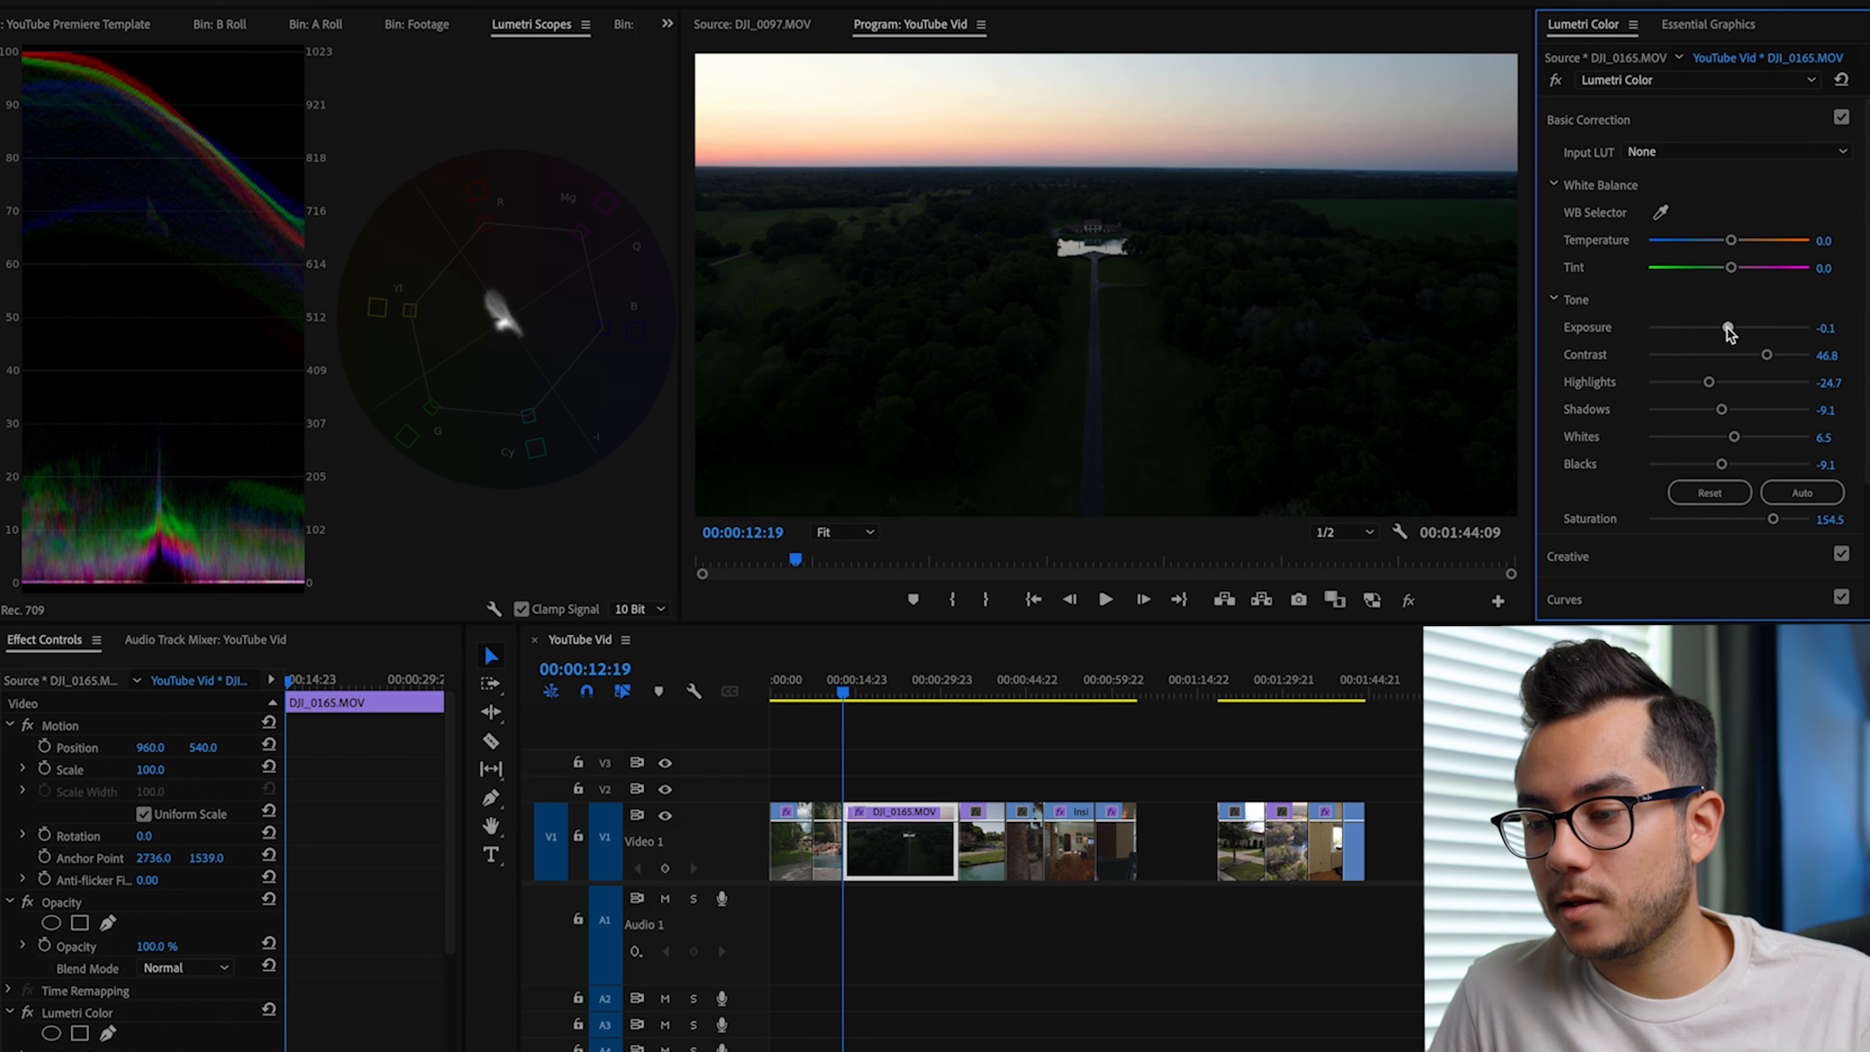
left_click_drag(1721, 410, 1722, 466)
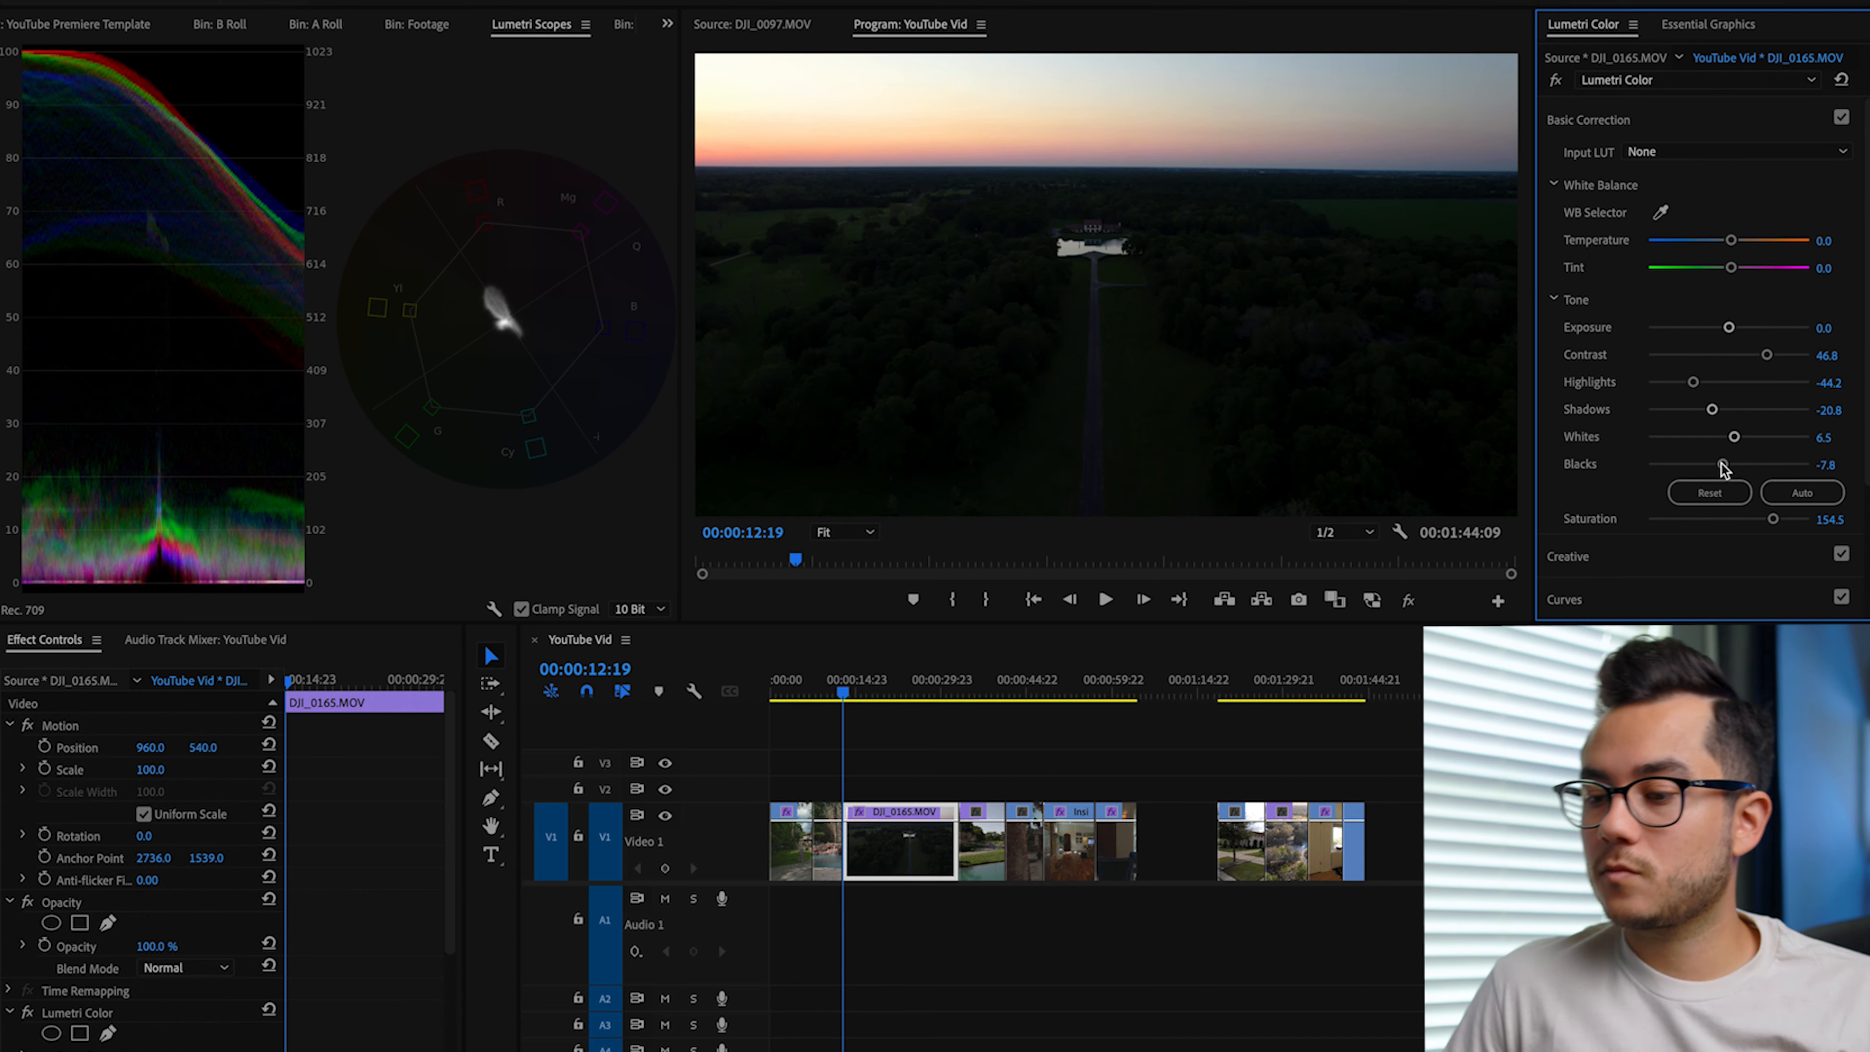
mouse_move(1767, 355)
left_mouse_down()
mouse_move(1734, 359)
mouse_move(1781, 357)
left_mouse_up()
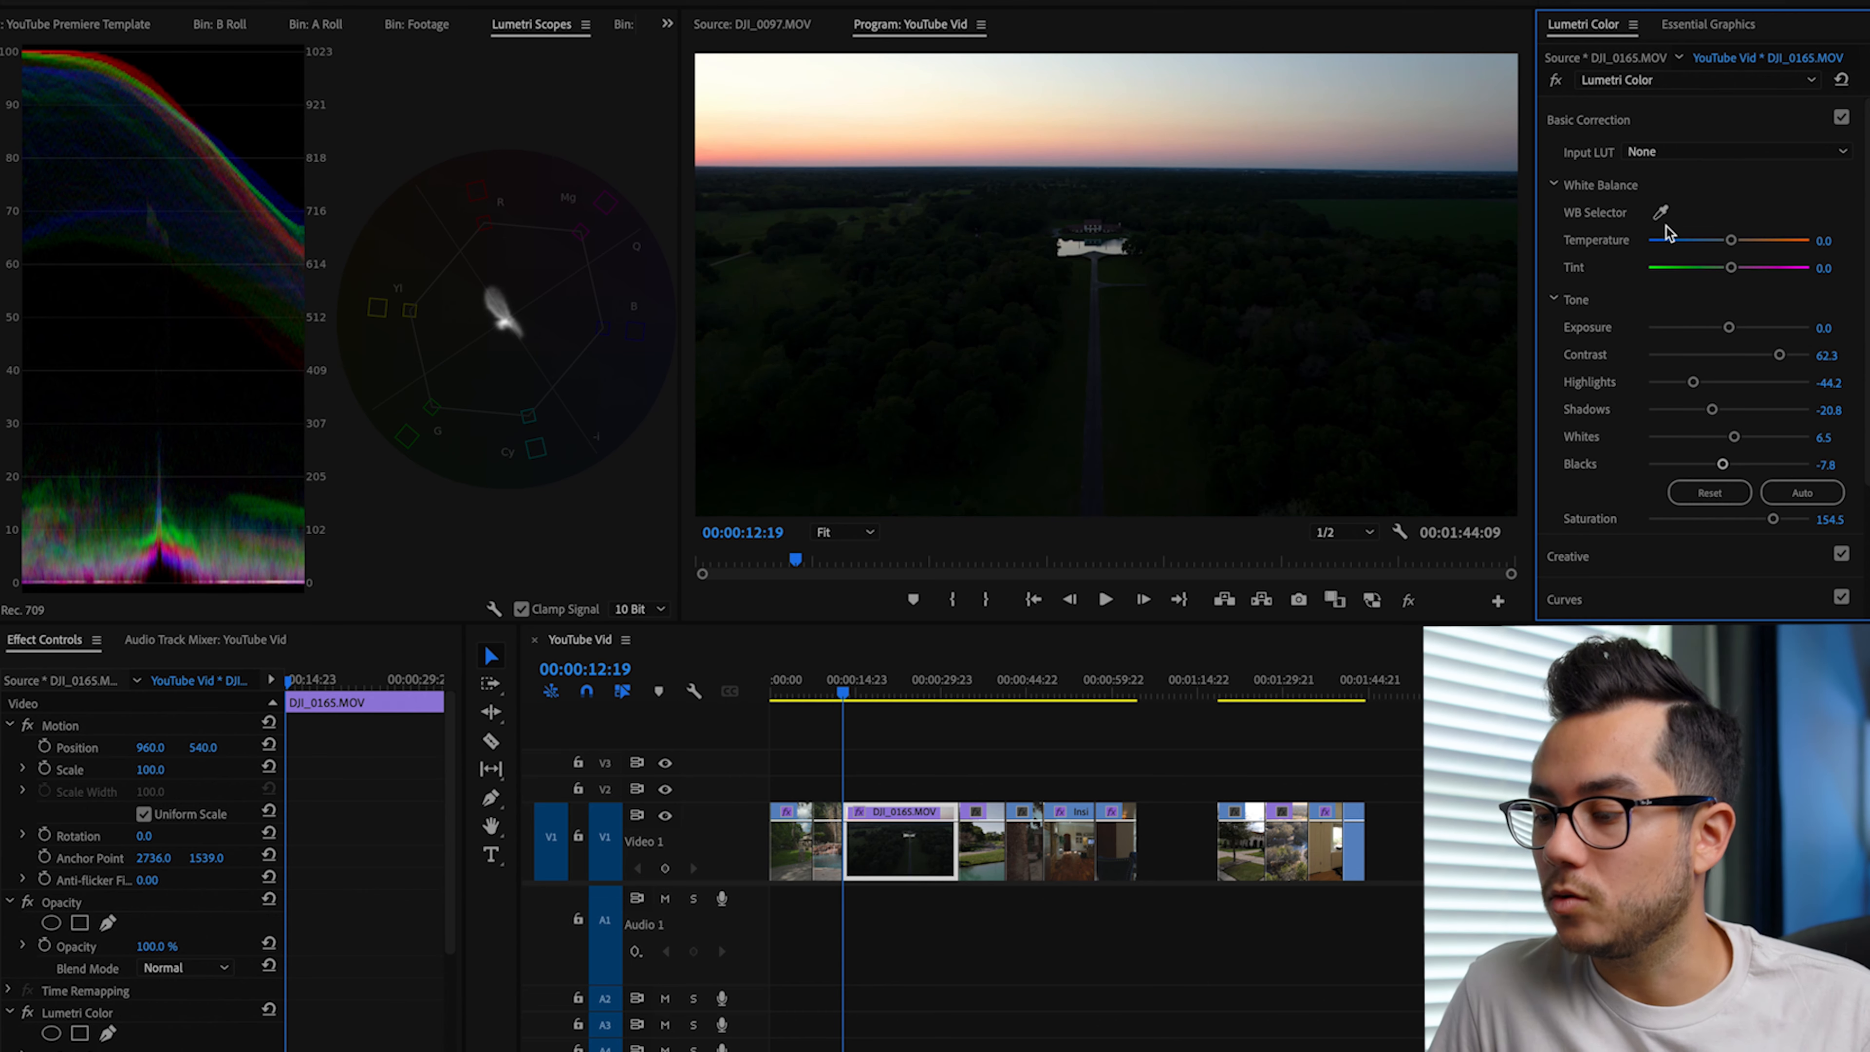
Step: Play part of the drone clip and warm its Temperature to 15.6
key("space")
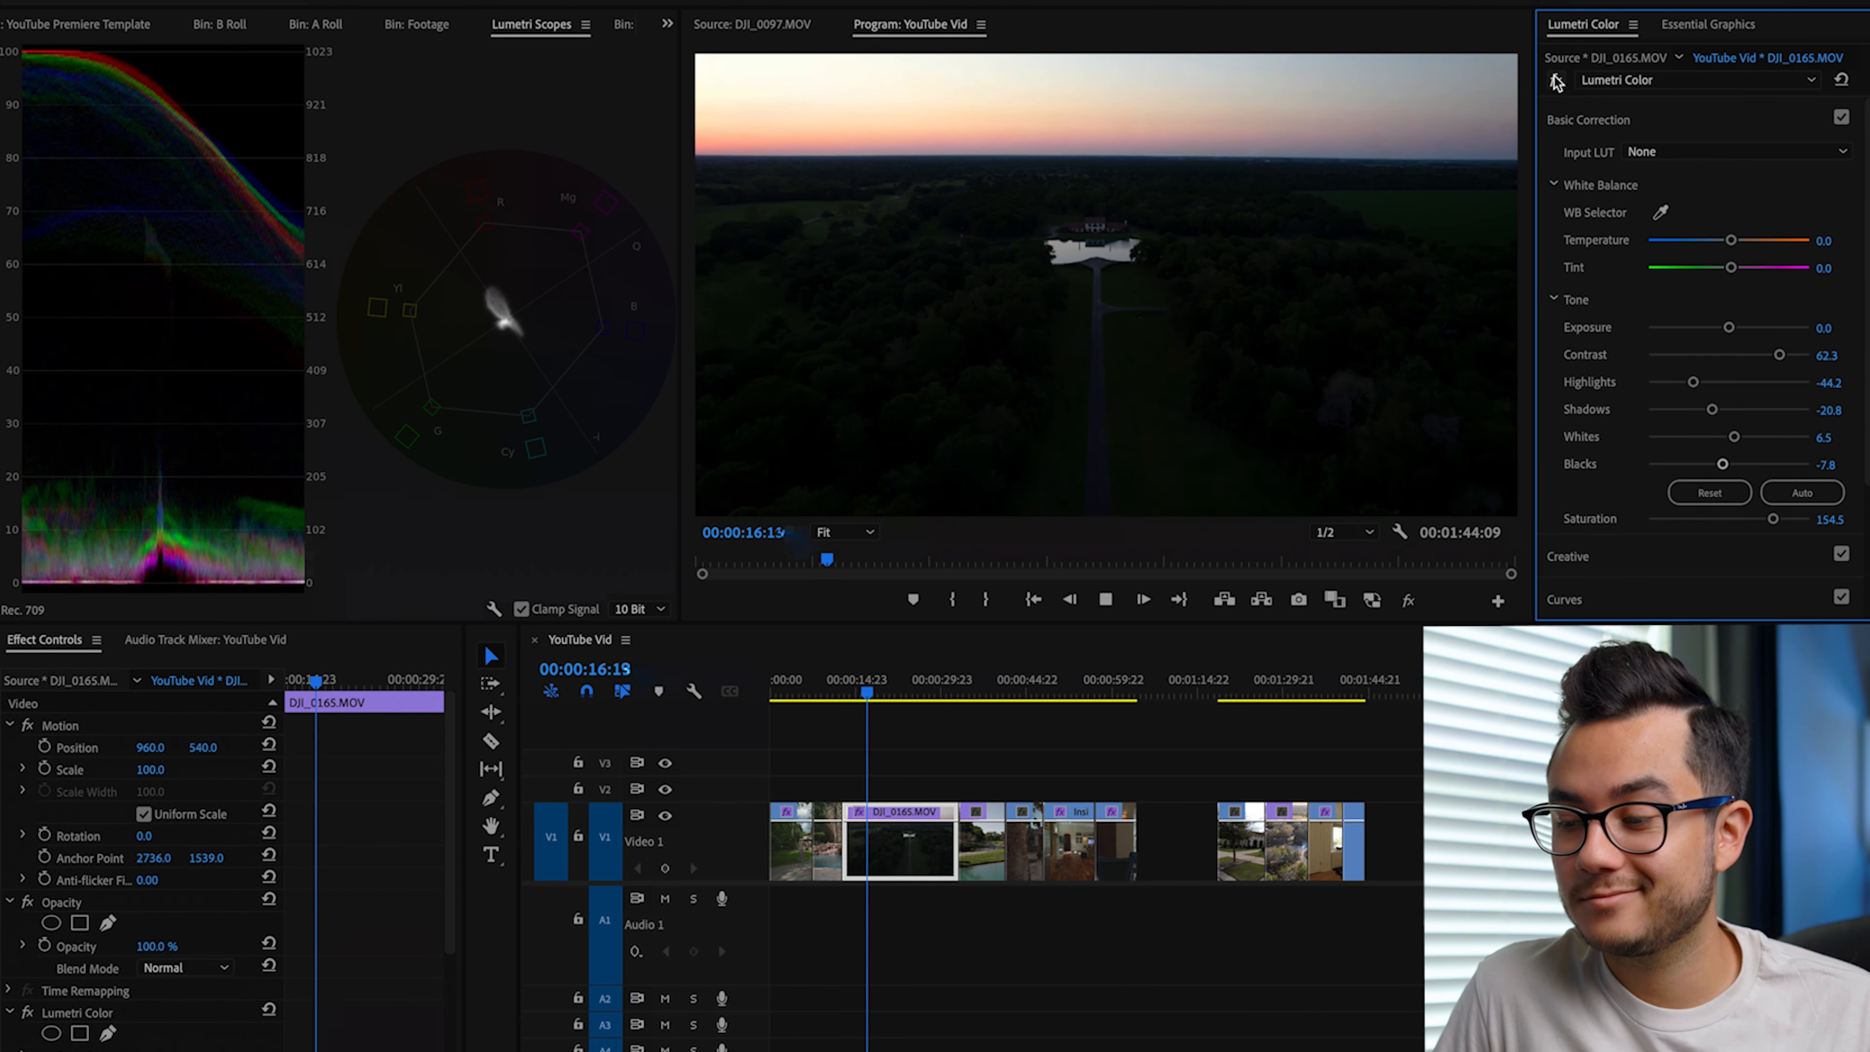
key("space")
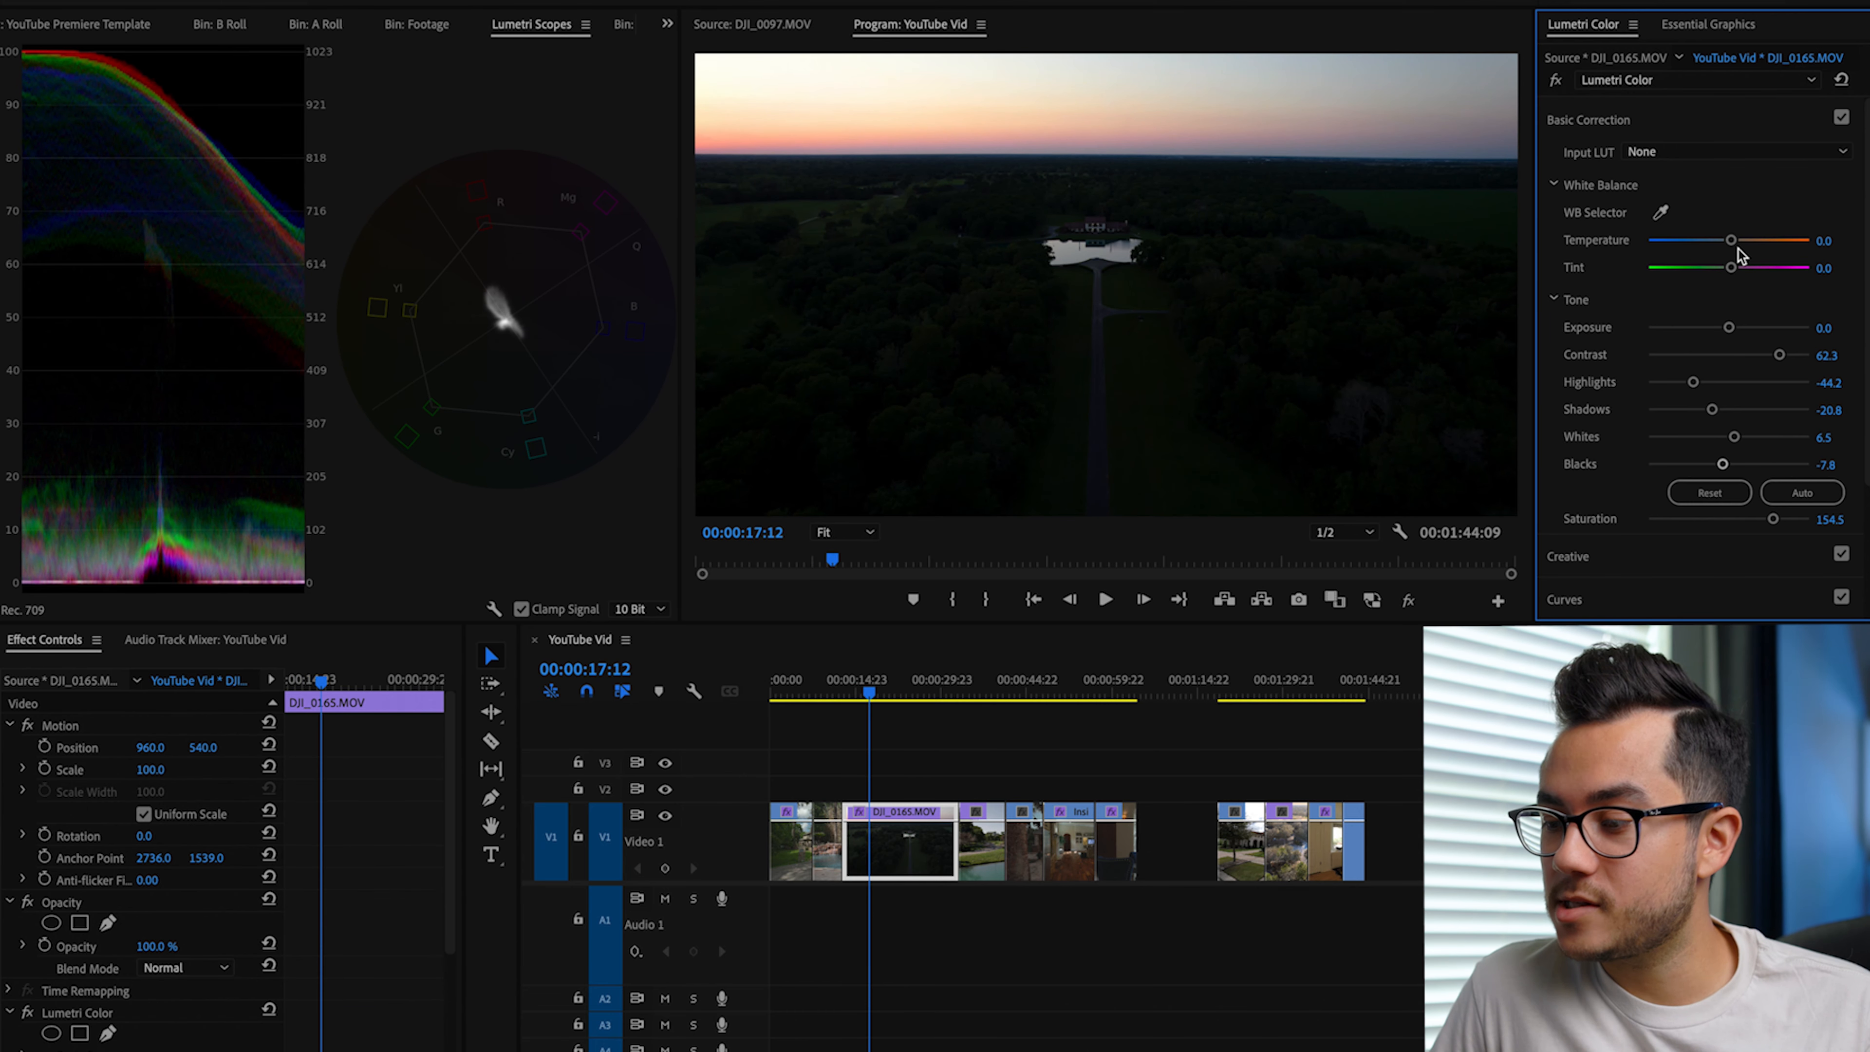
left_click_drag(1731, 240, 1740, 245)
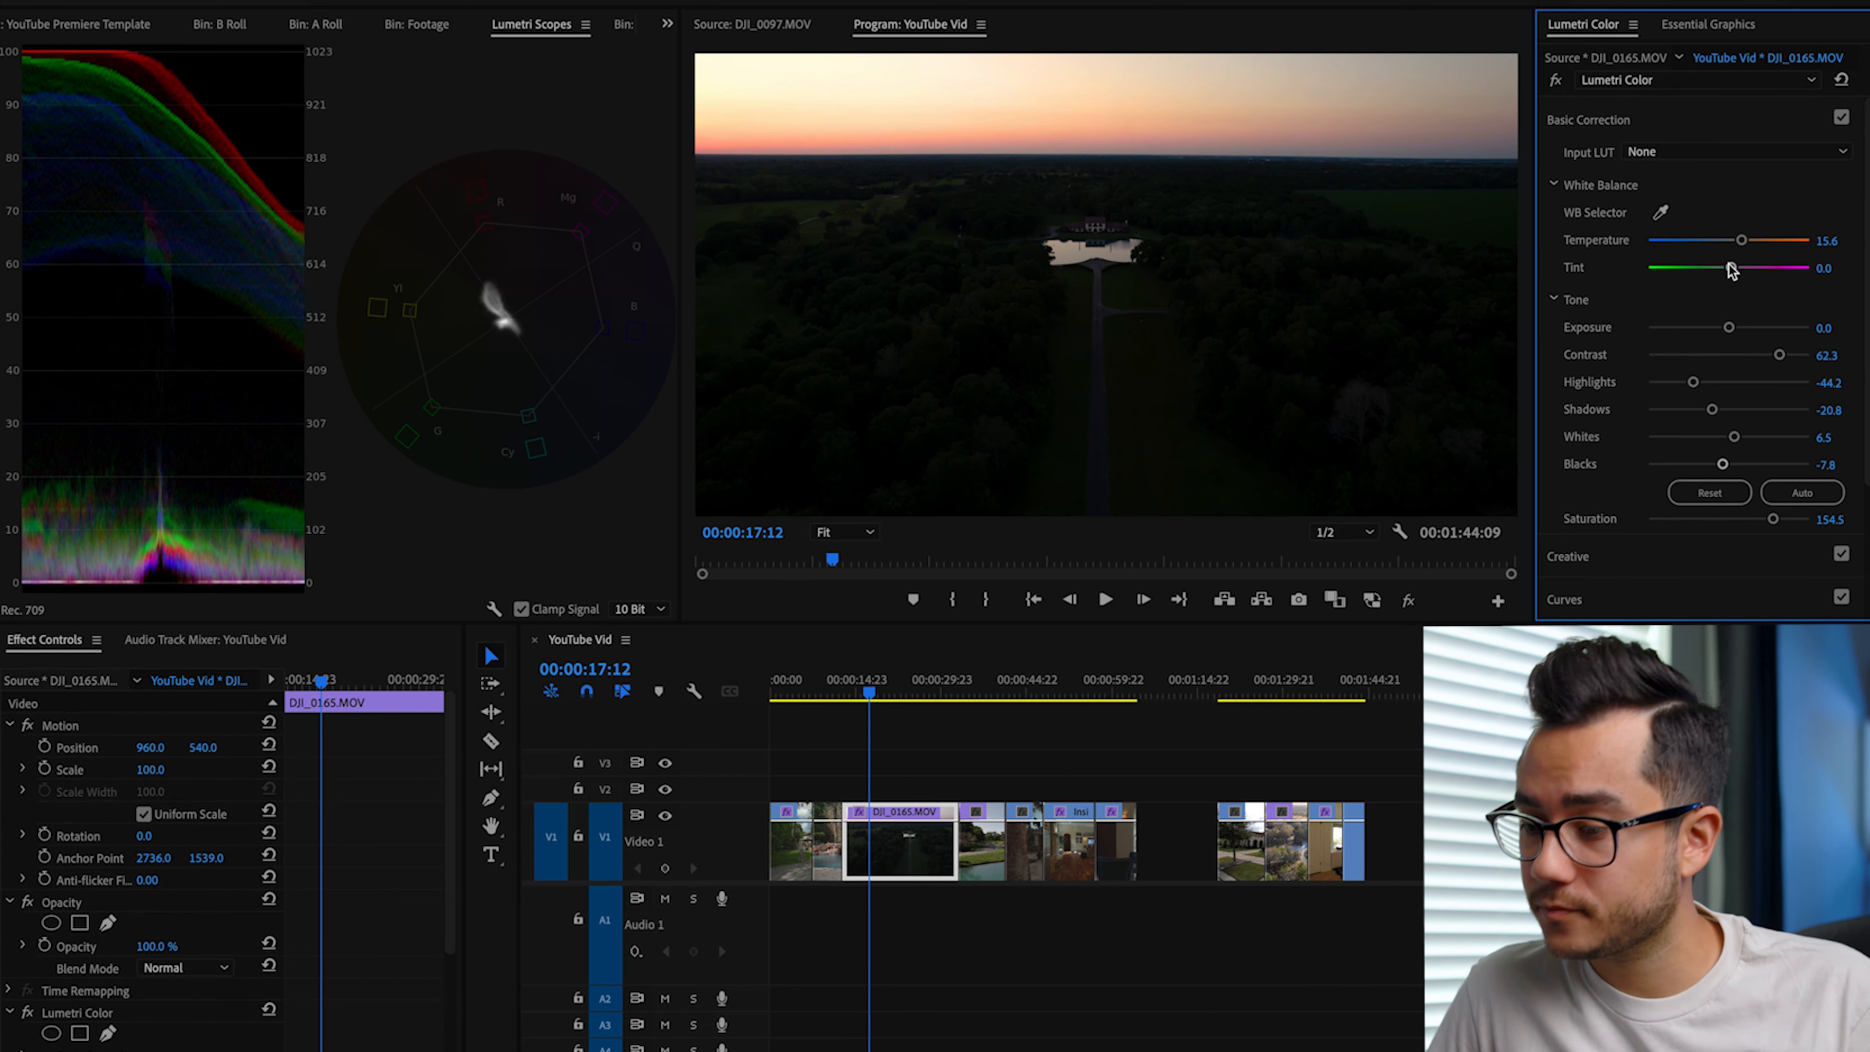
Step: Set the drone clip's Tint to 5.2 and Temperature to 16.9, and play part of it from its start
left_click_drag(1730, 268, 1733, 269)
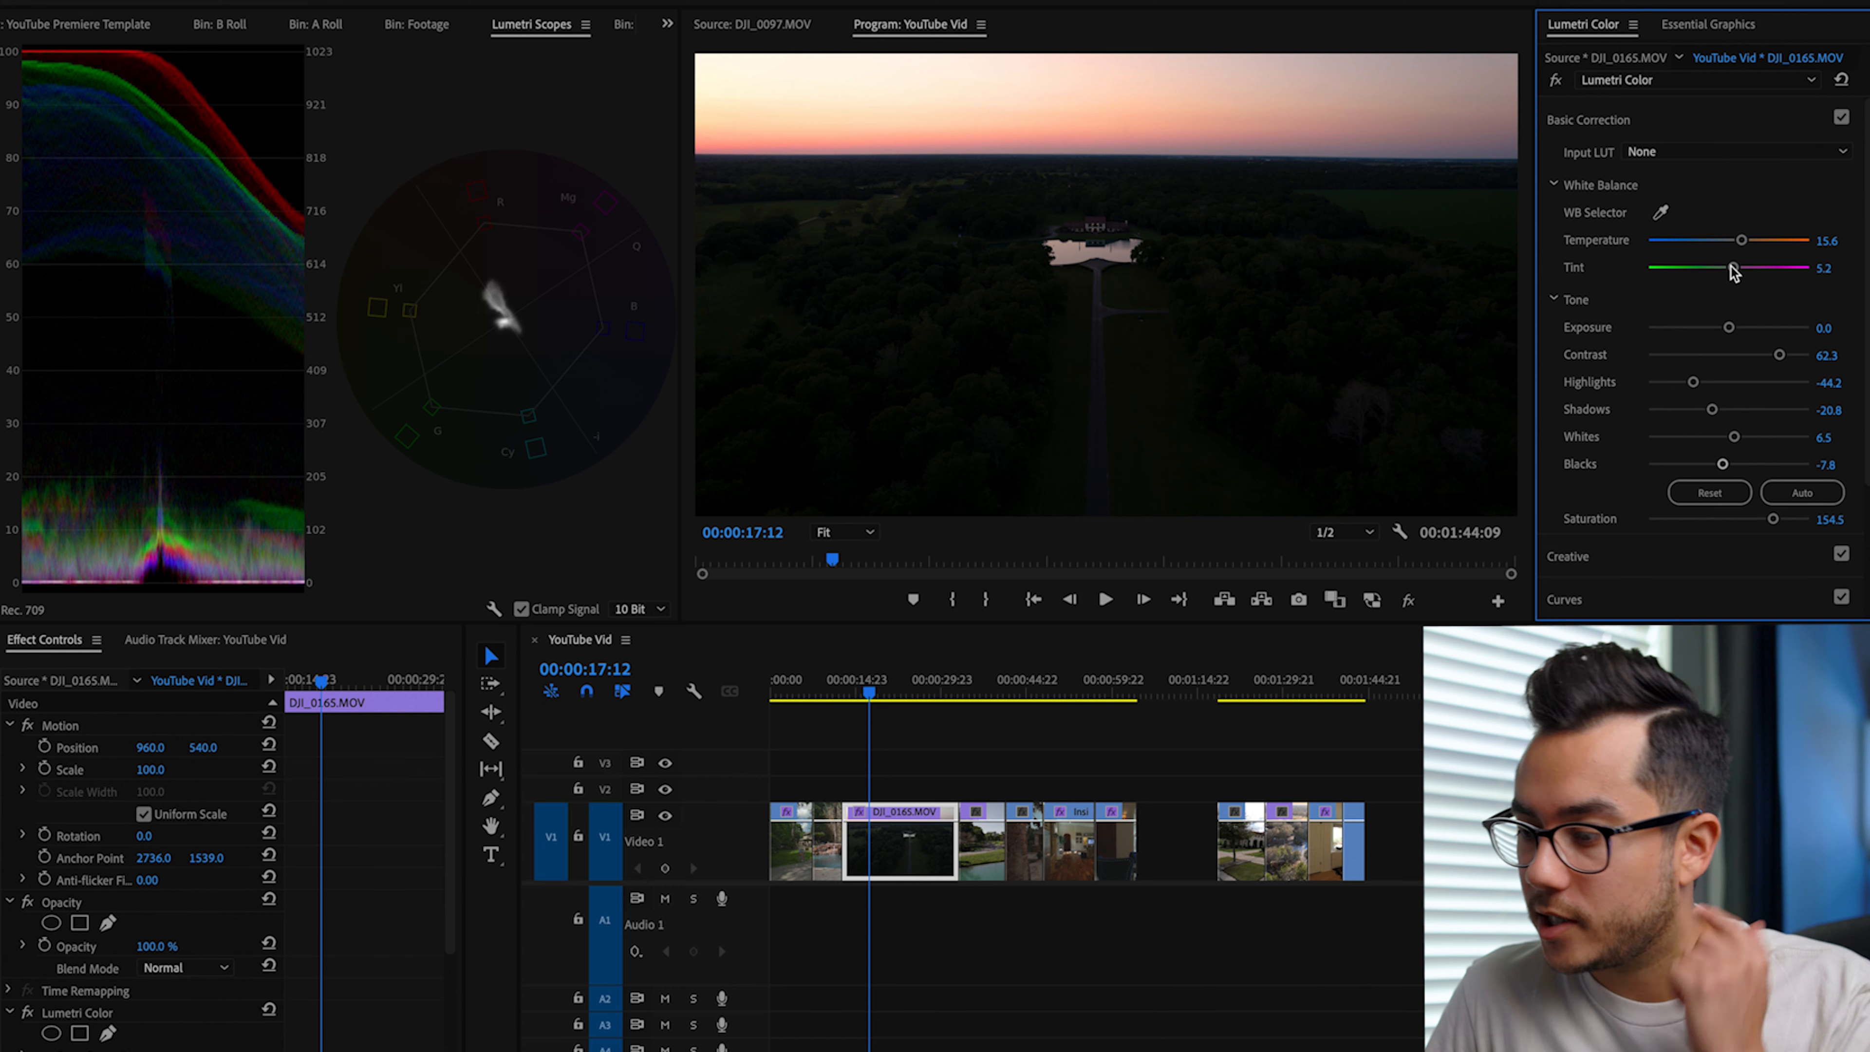
left_click_drag(1741, 242, 1743, 244)
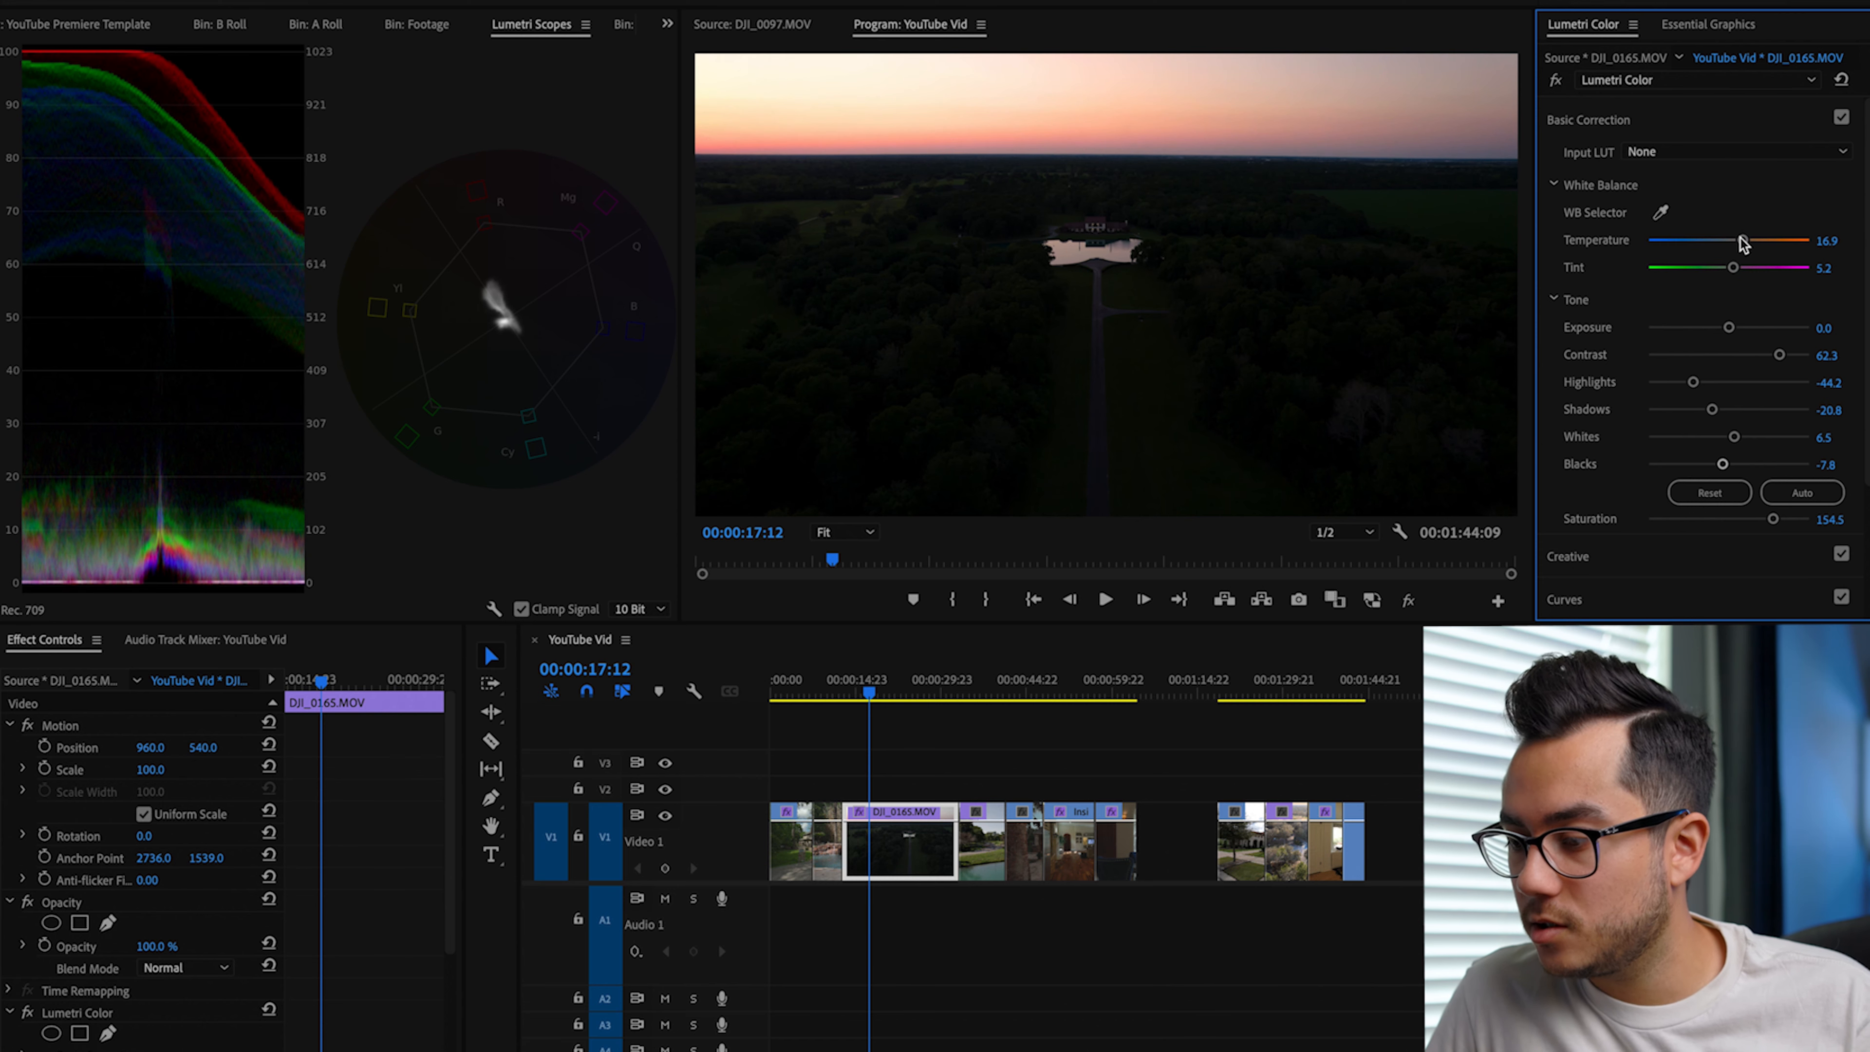
key("Up")
key("space")
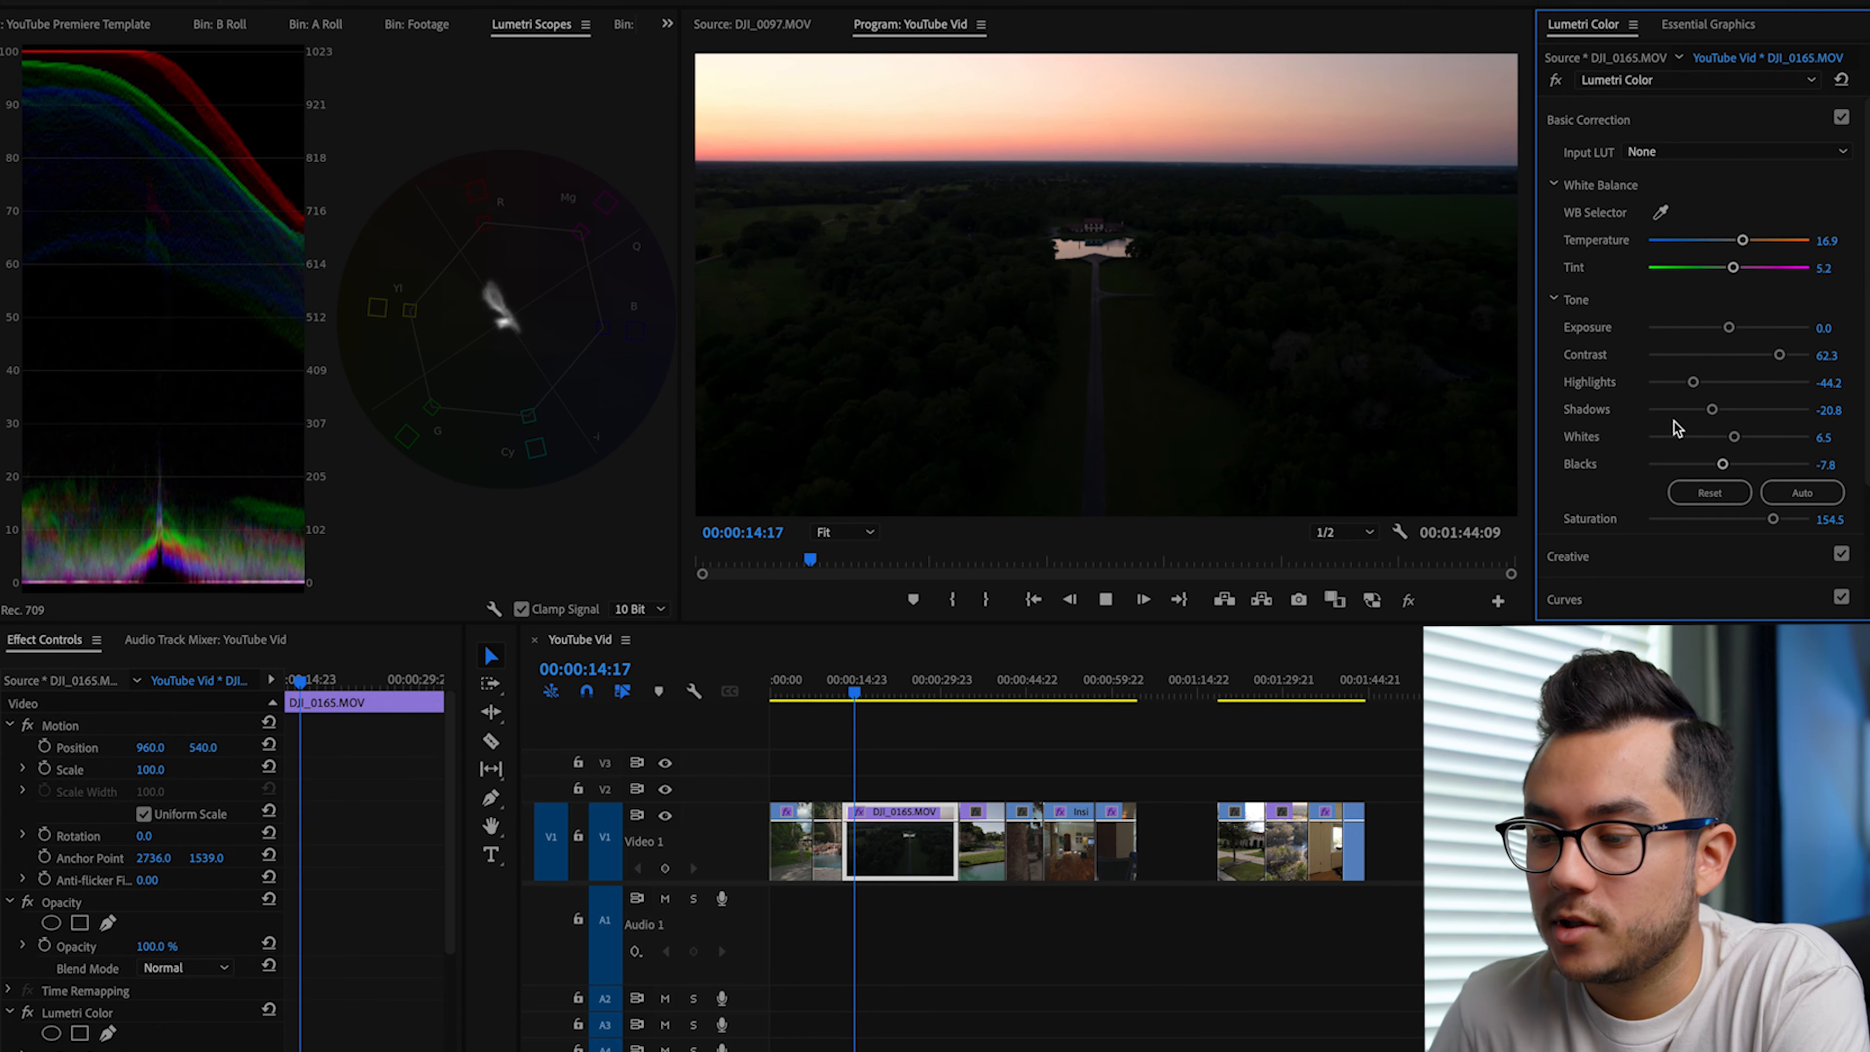
key("space")
Step: Set the drone clip's Shadows to 3.9 and Blacks to -5.2, raise its Contrast slightly, and play the result
left_click_drag(1712, 410, 1733, 416)
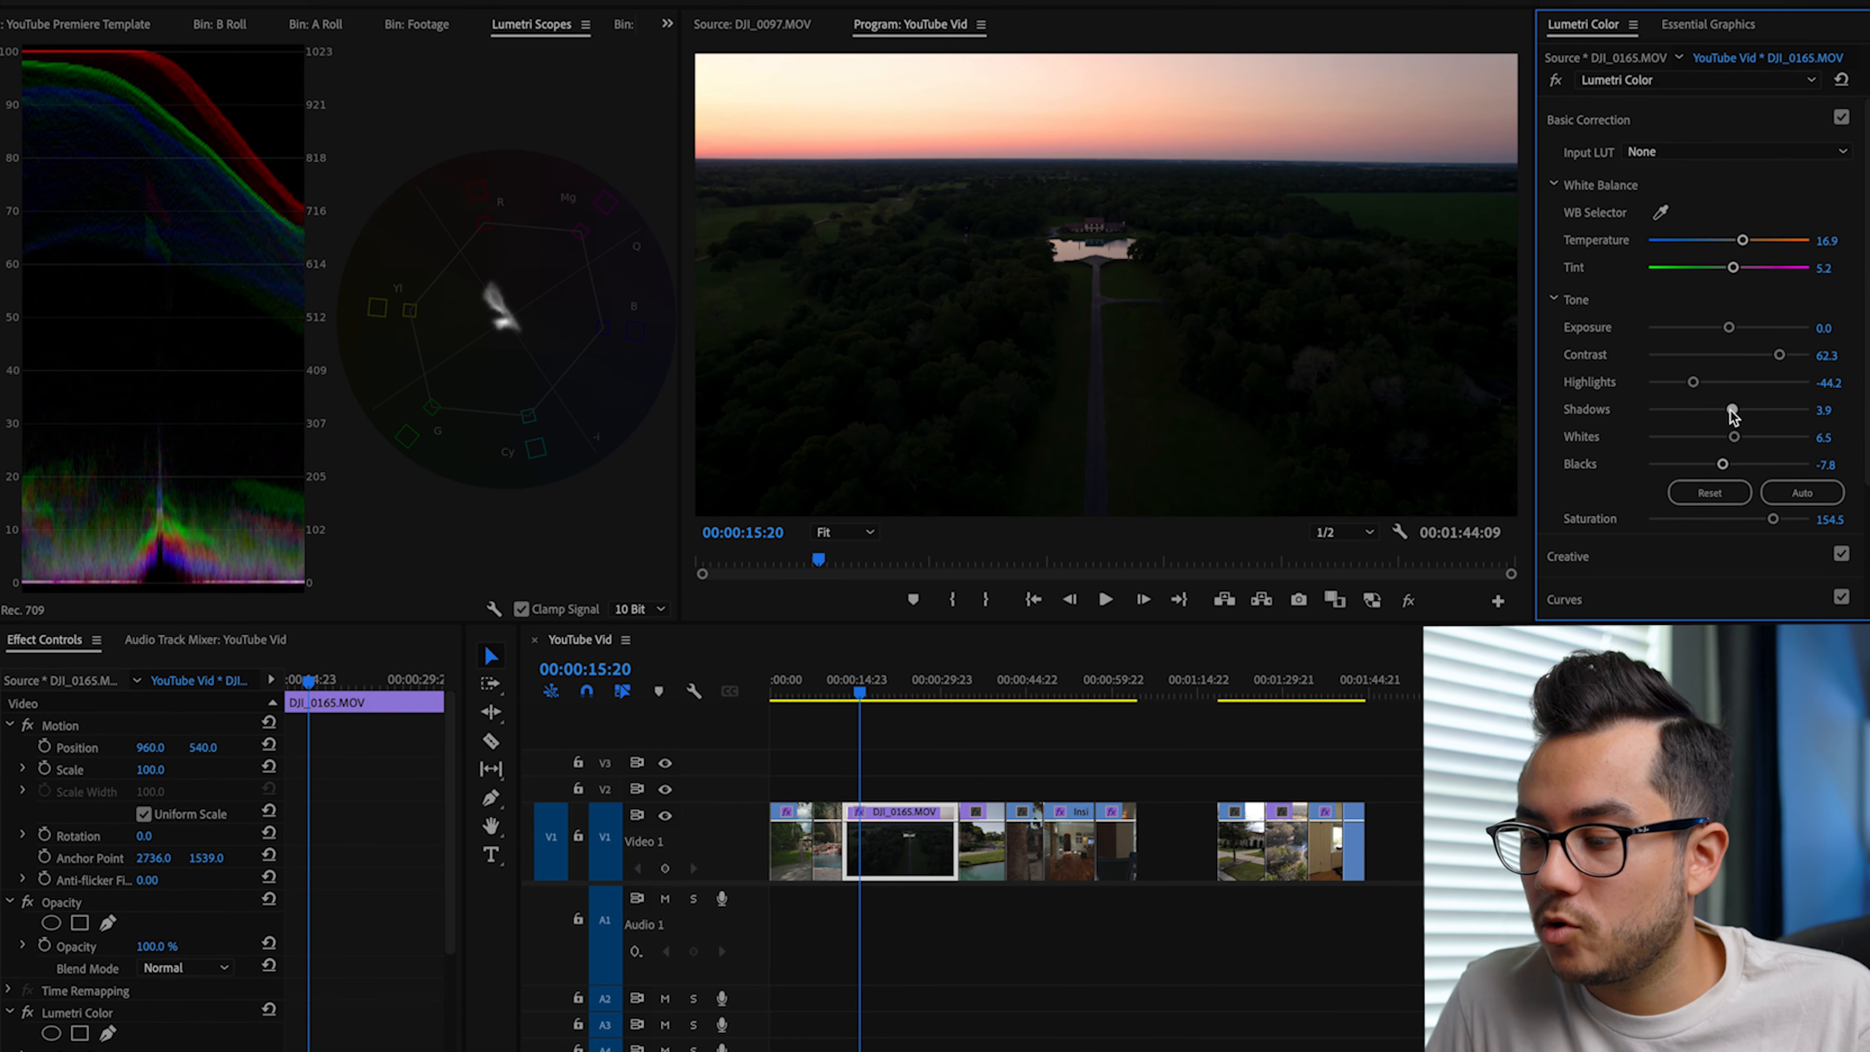
double_click(1728, 466)
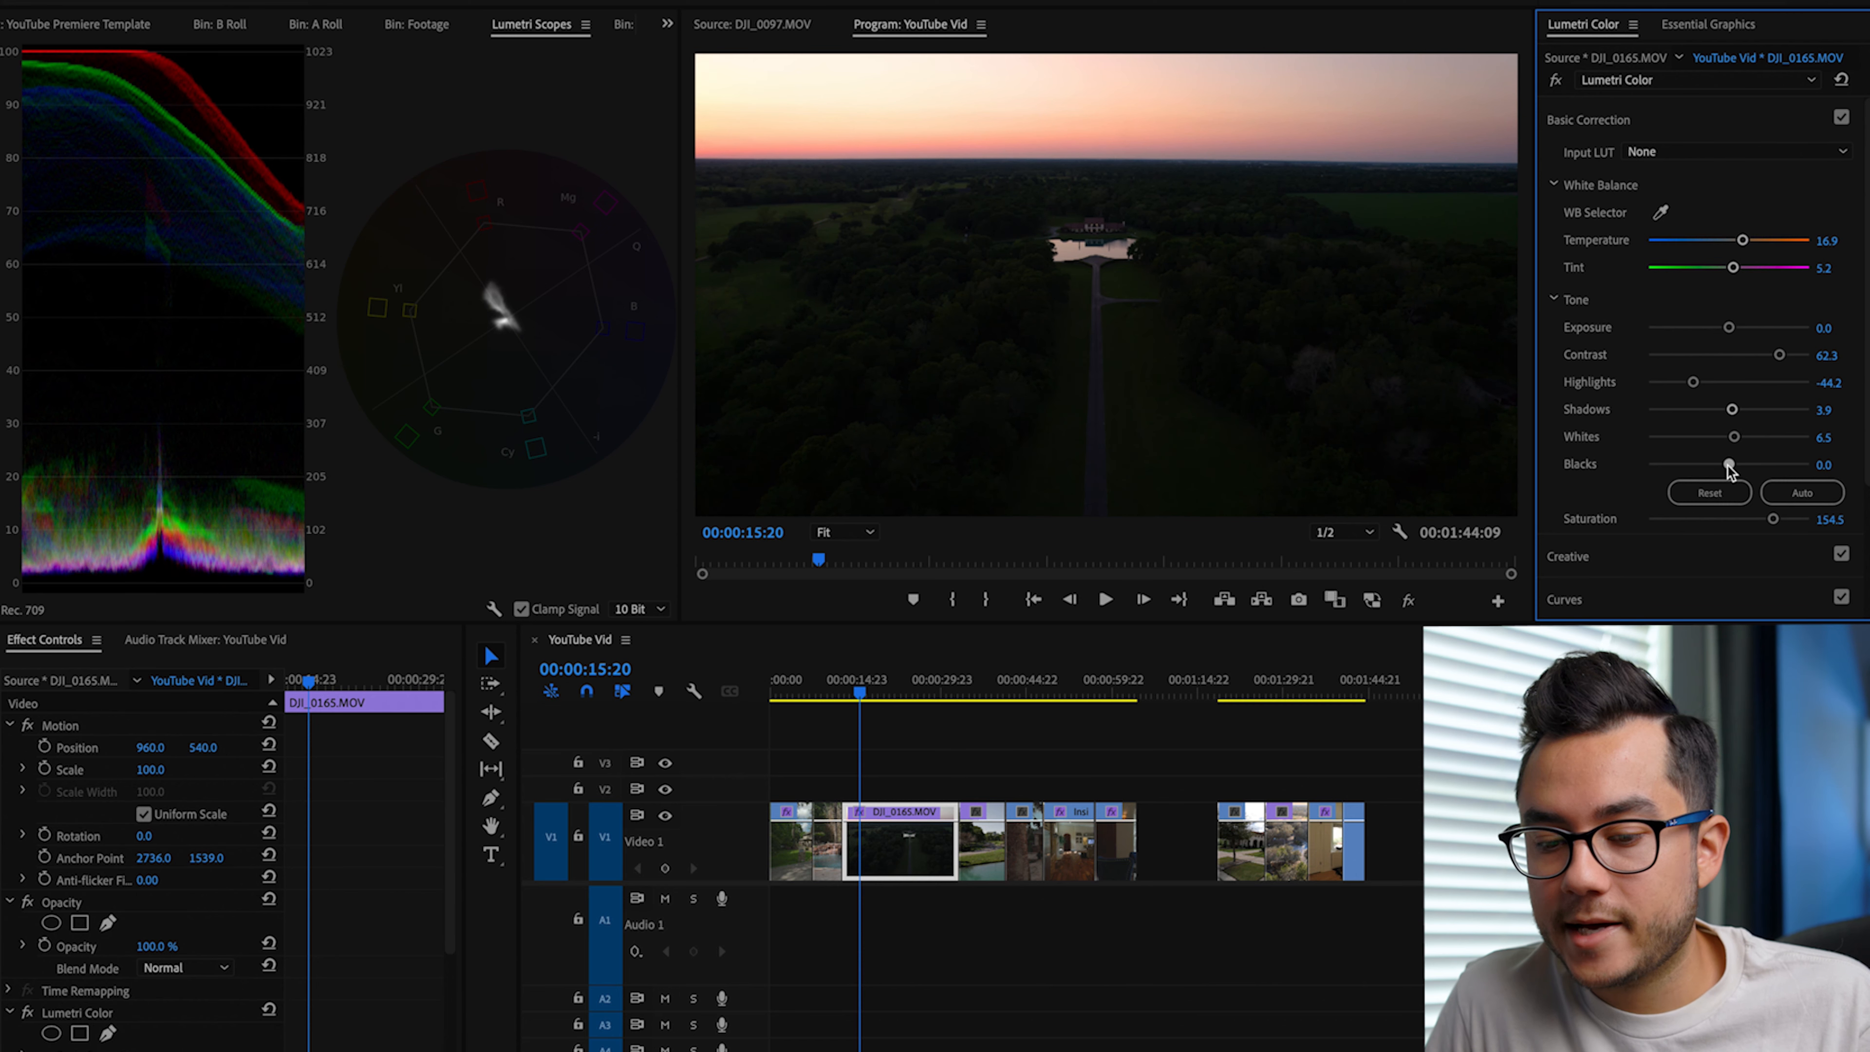
left_click_drag(1728, 465, 1726, 466)
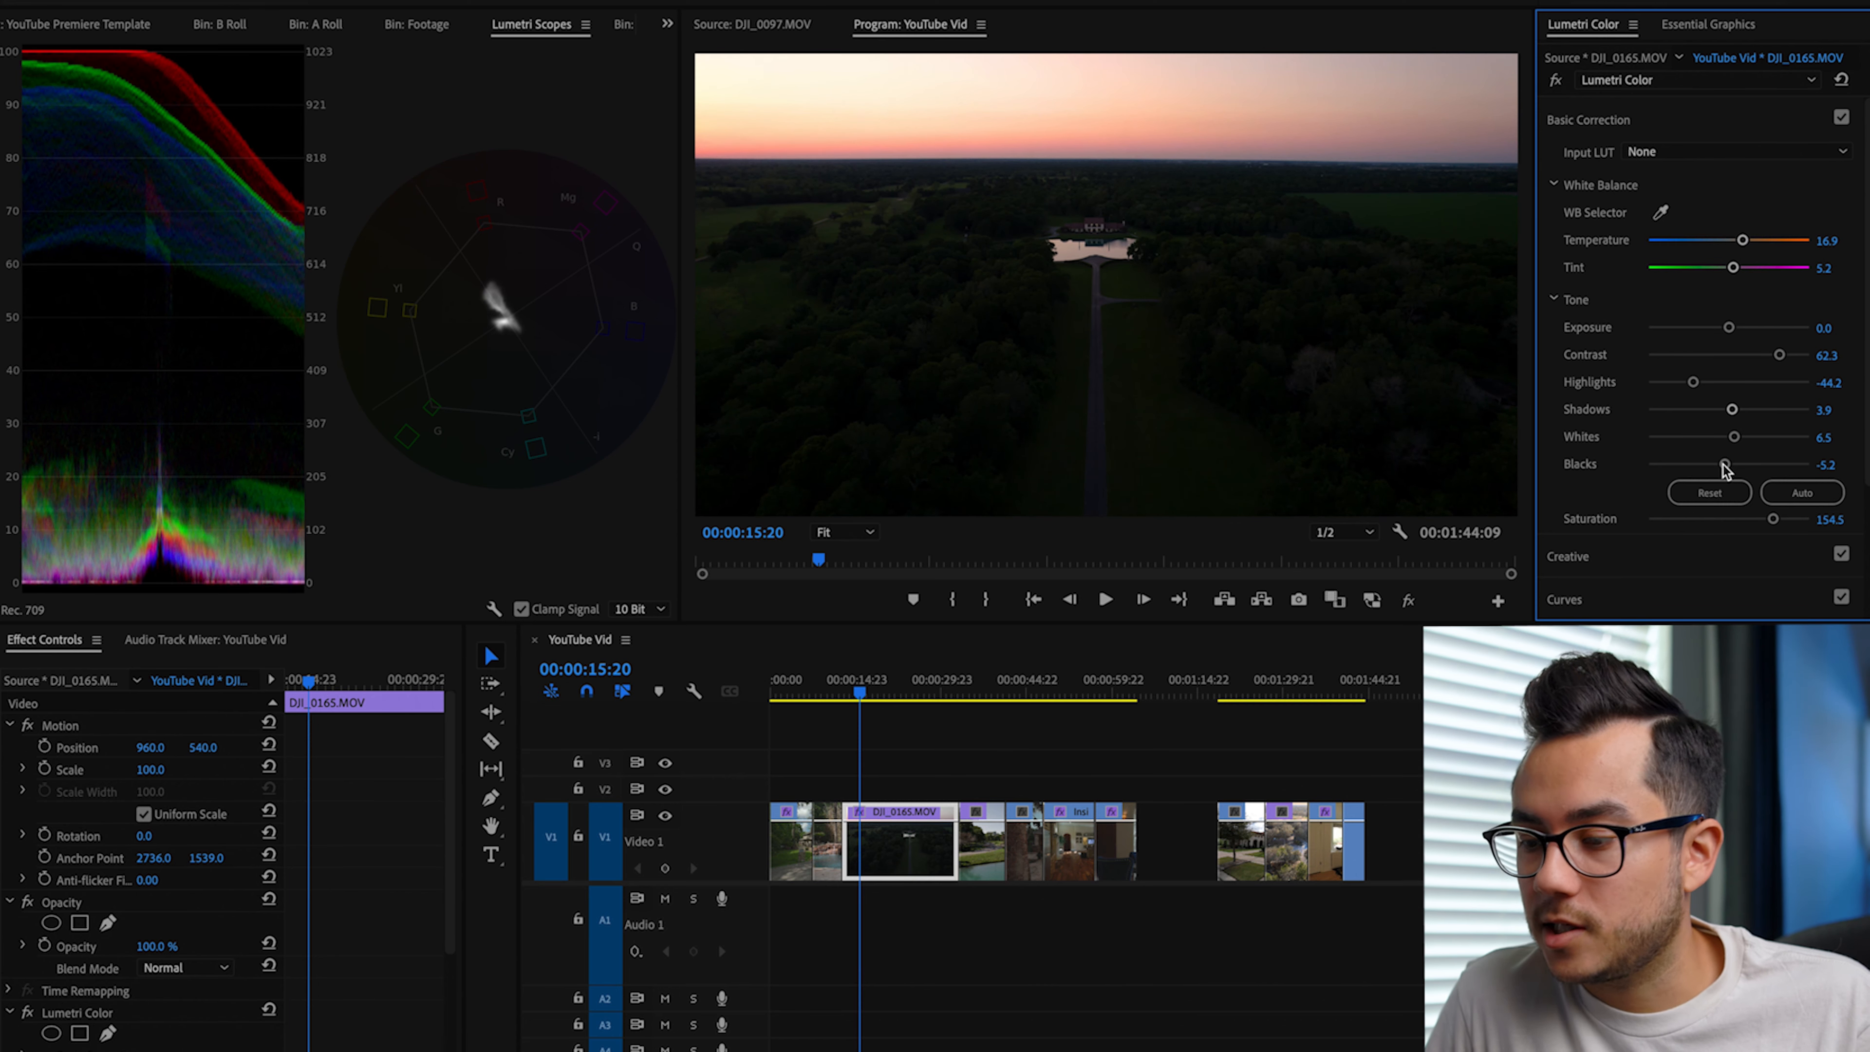
mouse_move(1778, 360)
left_mouse_down()
mouse_move(1755, 360)
mouse_move(1784, 354)
left_mouse_up()
key("space")
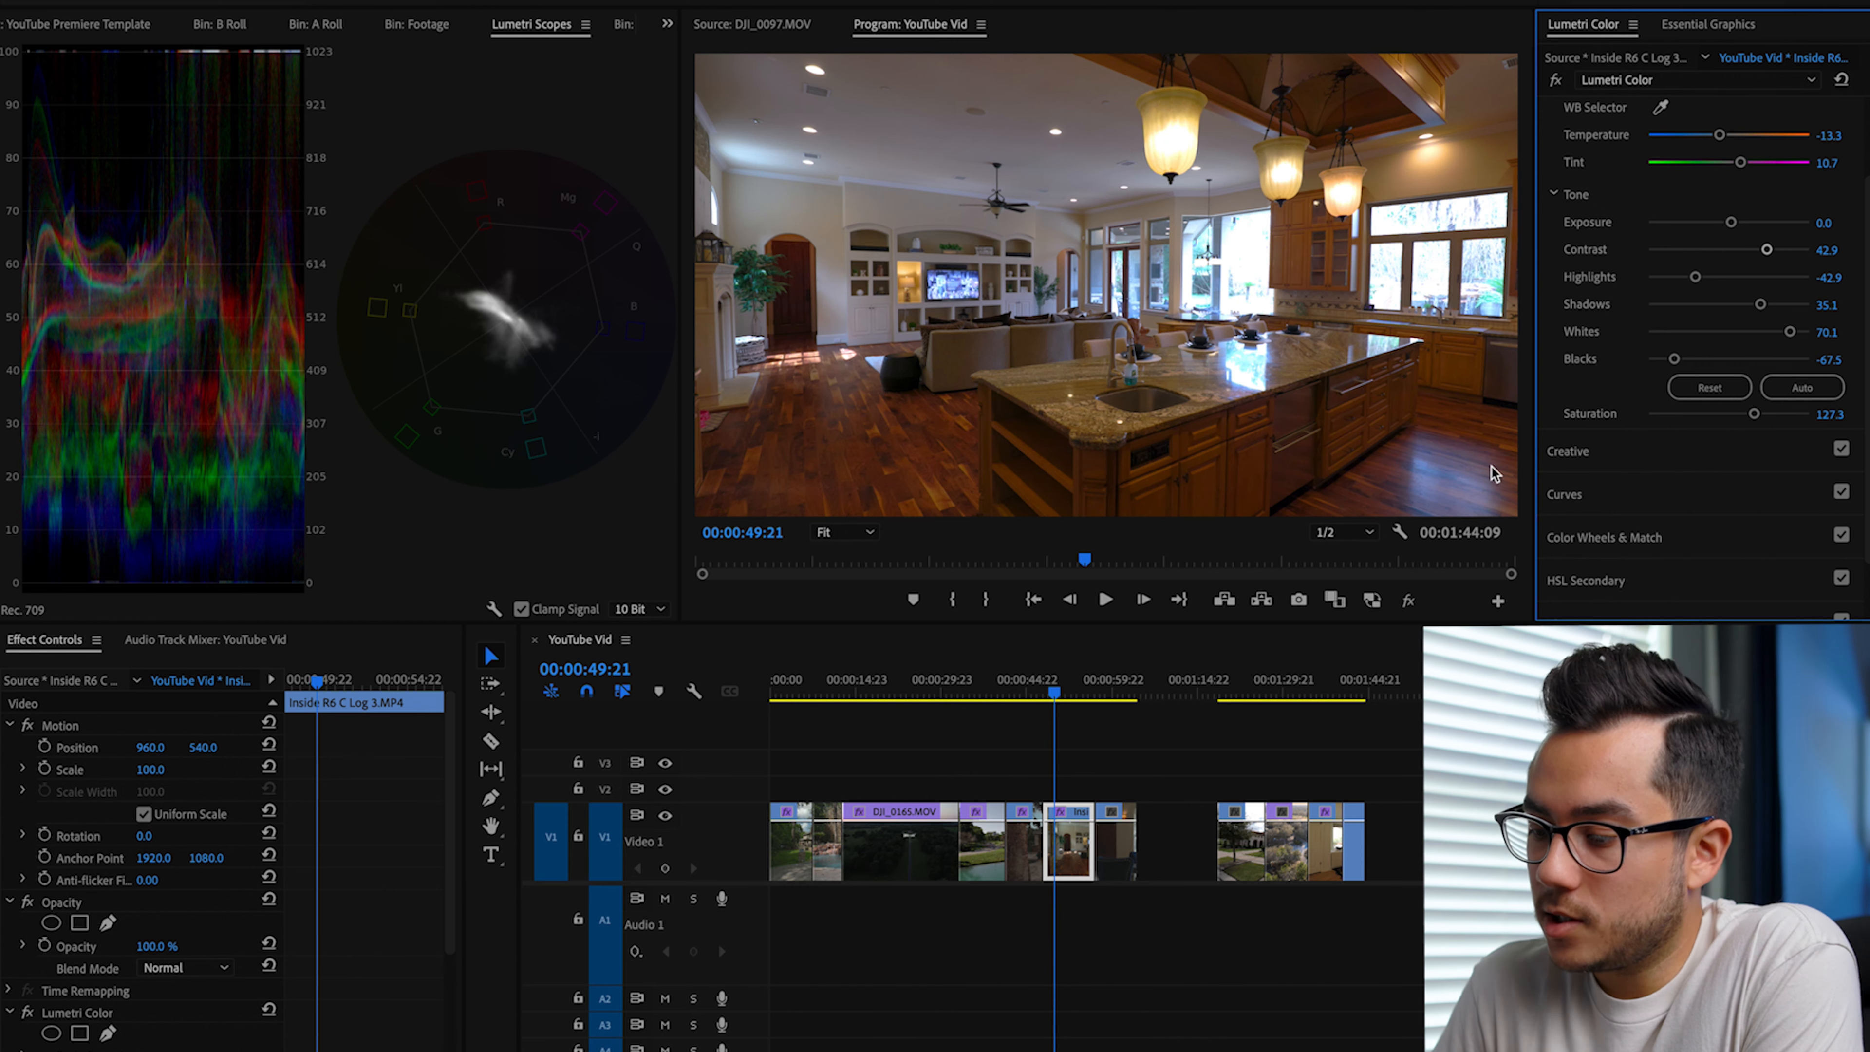
Step: Sample the blue reflection on the kitchen clip's wood floor for Hue vs Sat and strongly lower the saturation of those blues
left_click(1603, 499)
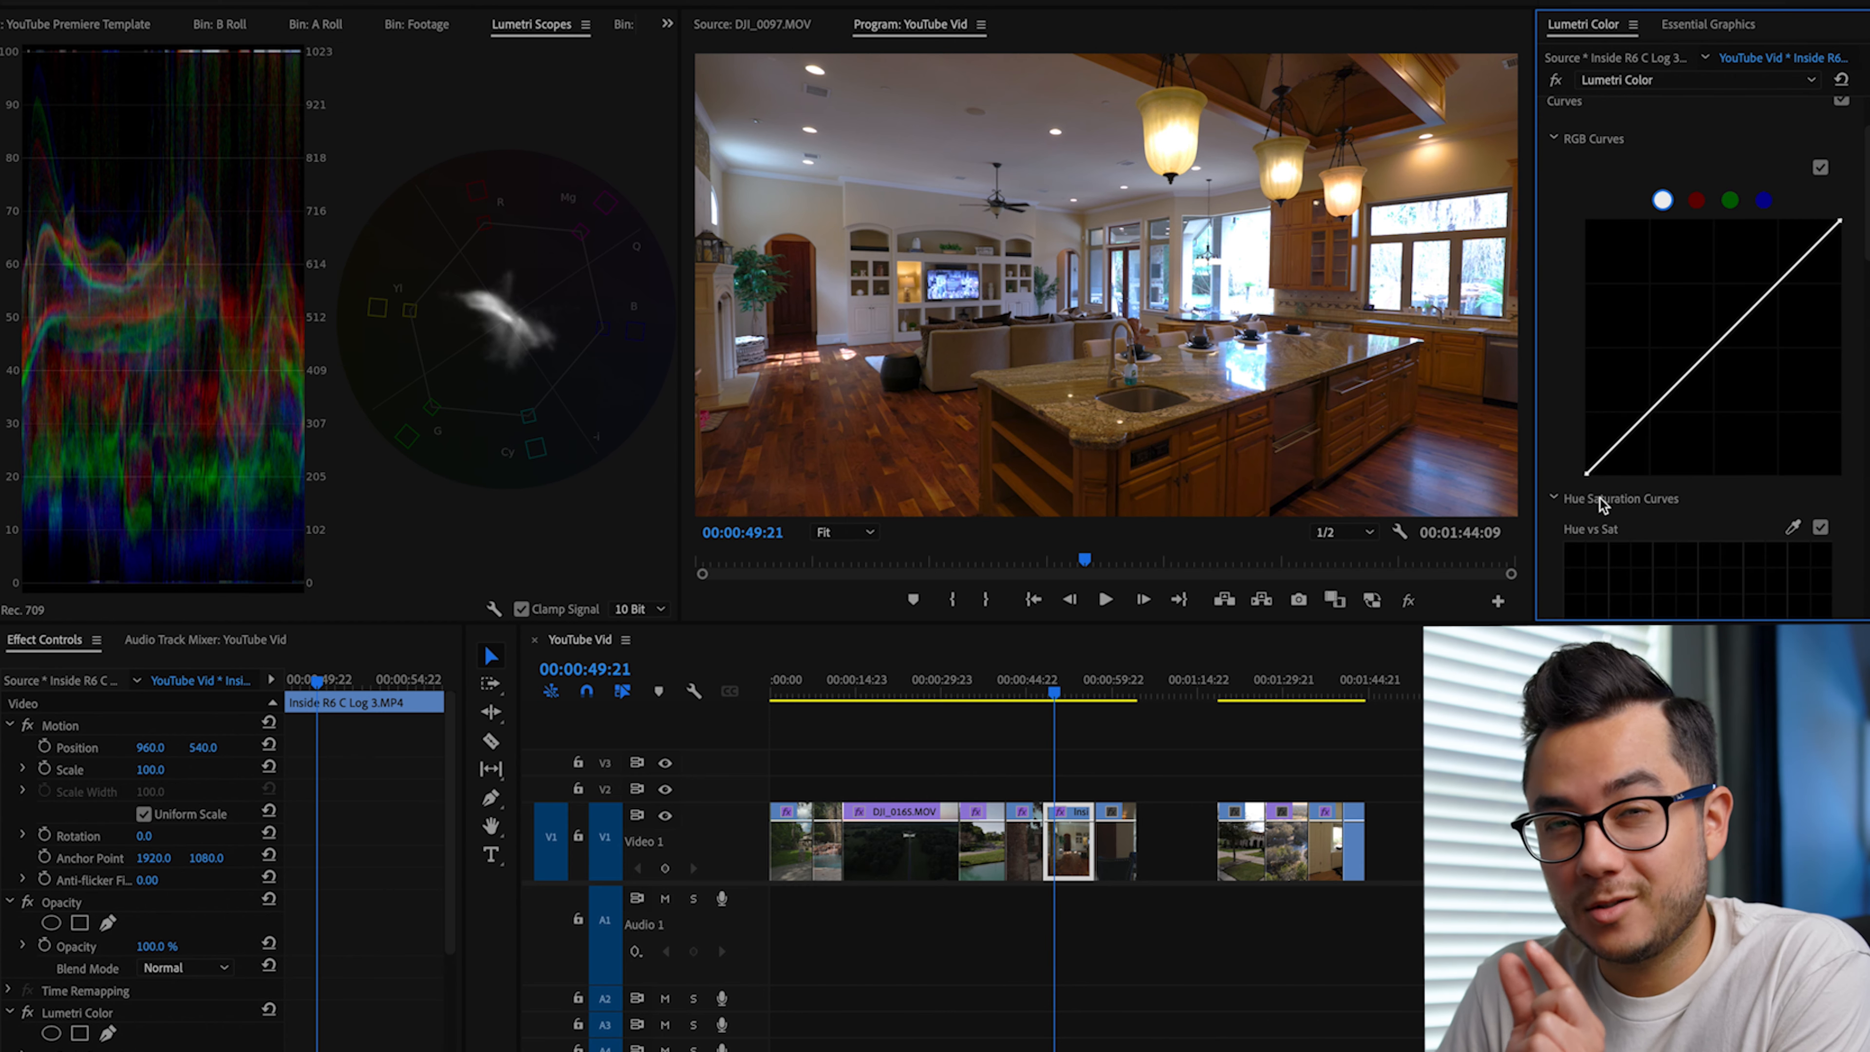
scroll(1708, 483, "down", 3)
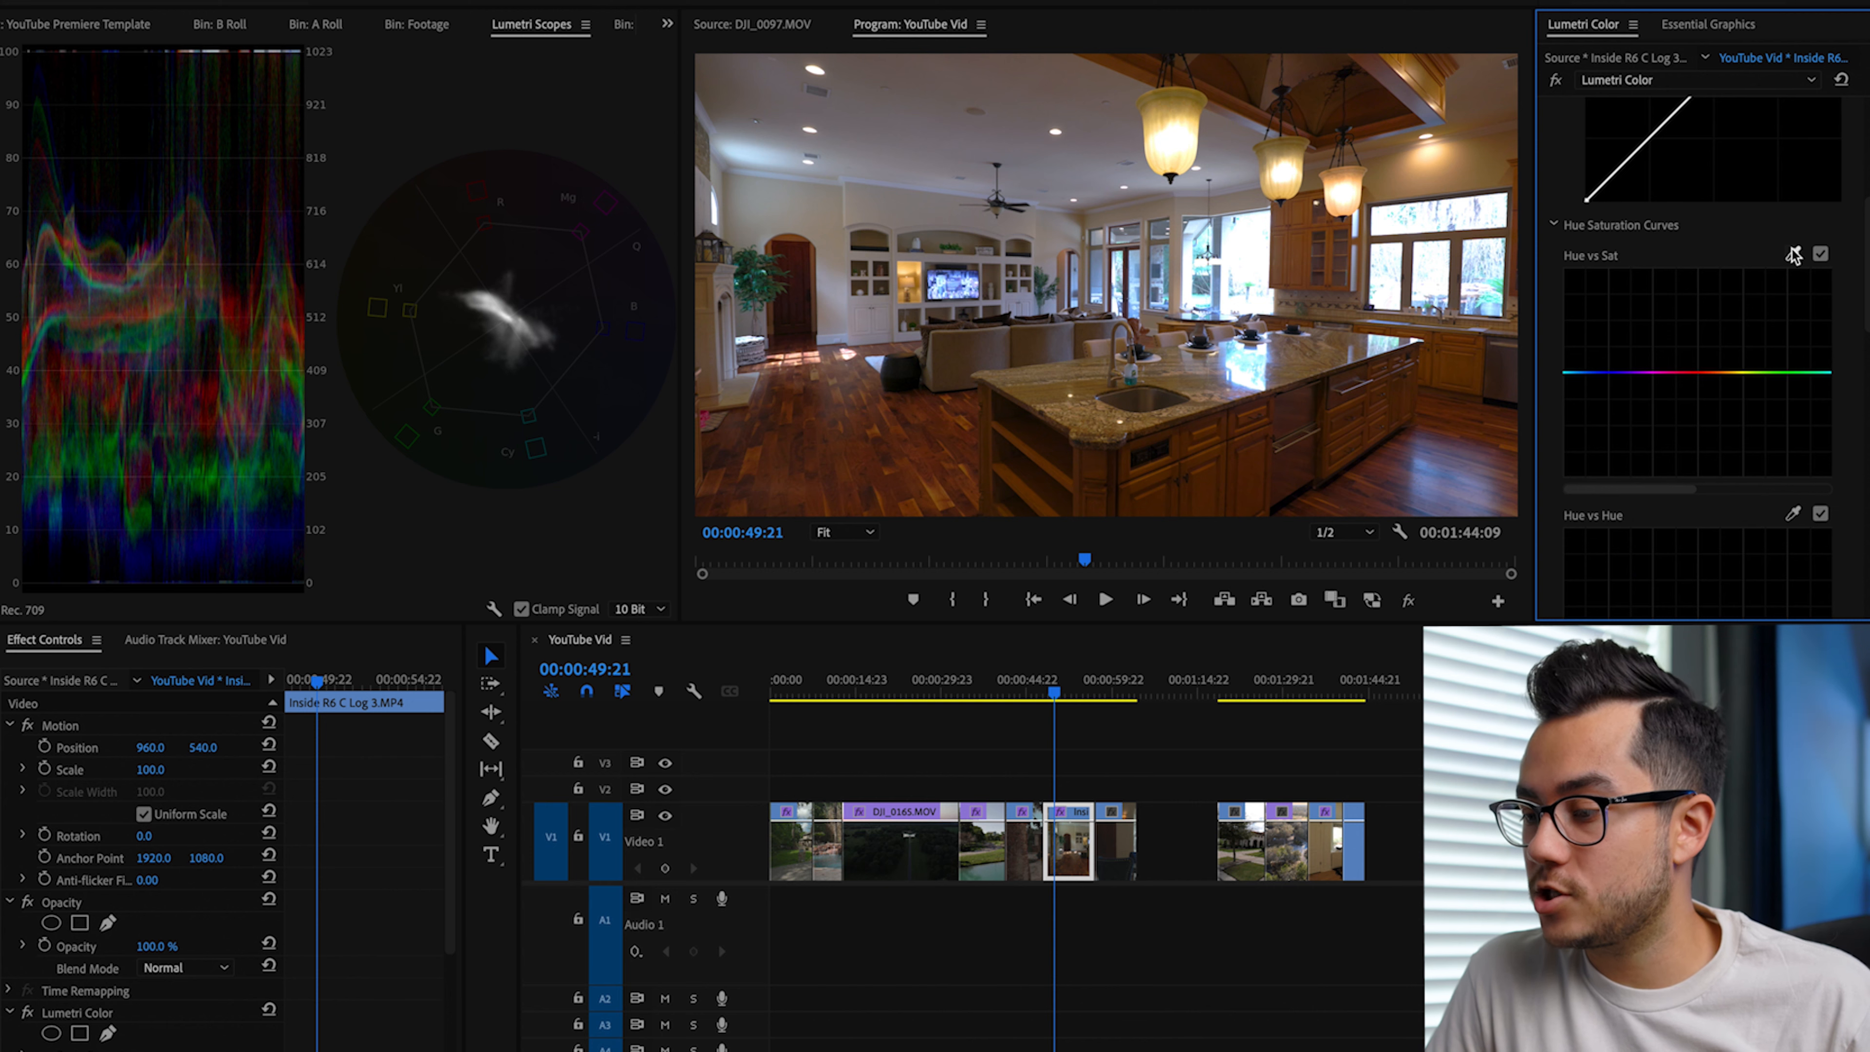
scroll(1793, 255, "up", 5)
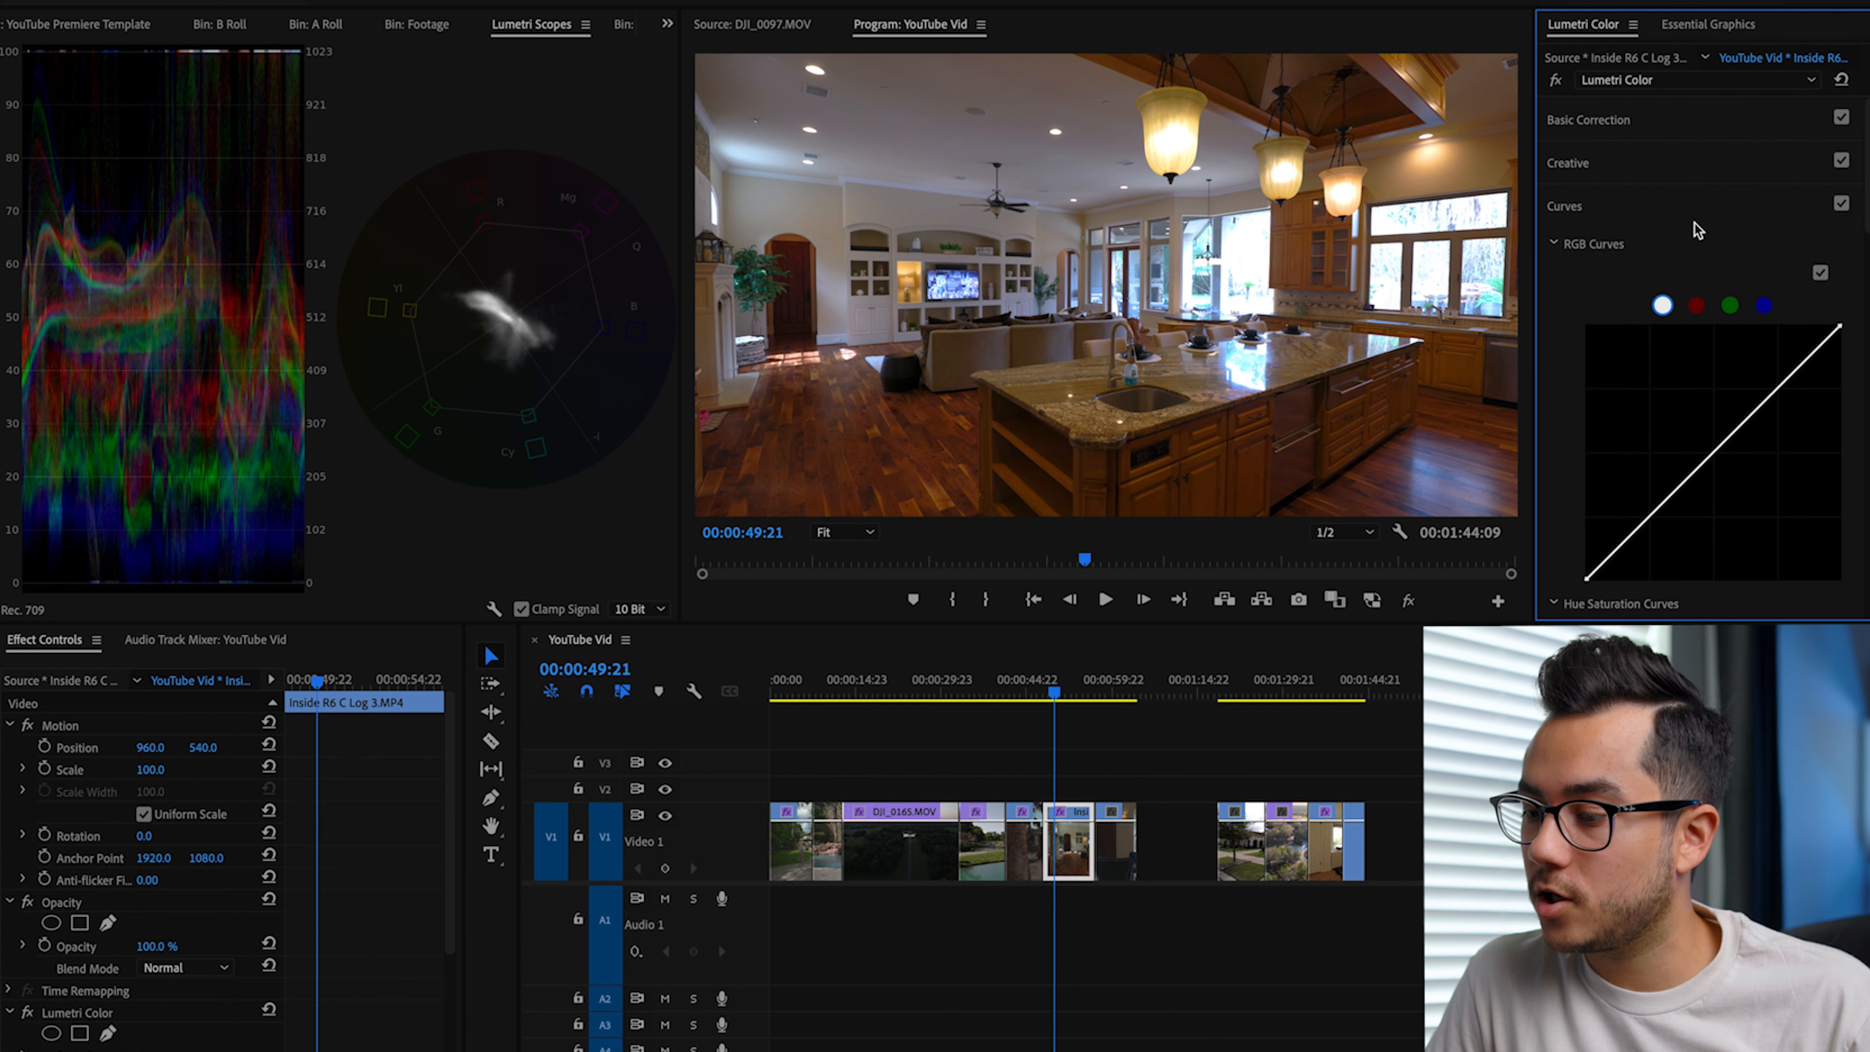
scroll(1714, 252, "down", 4)
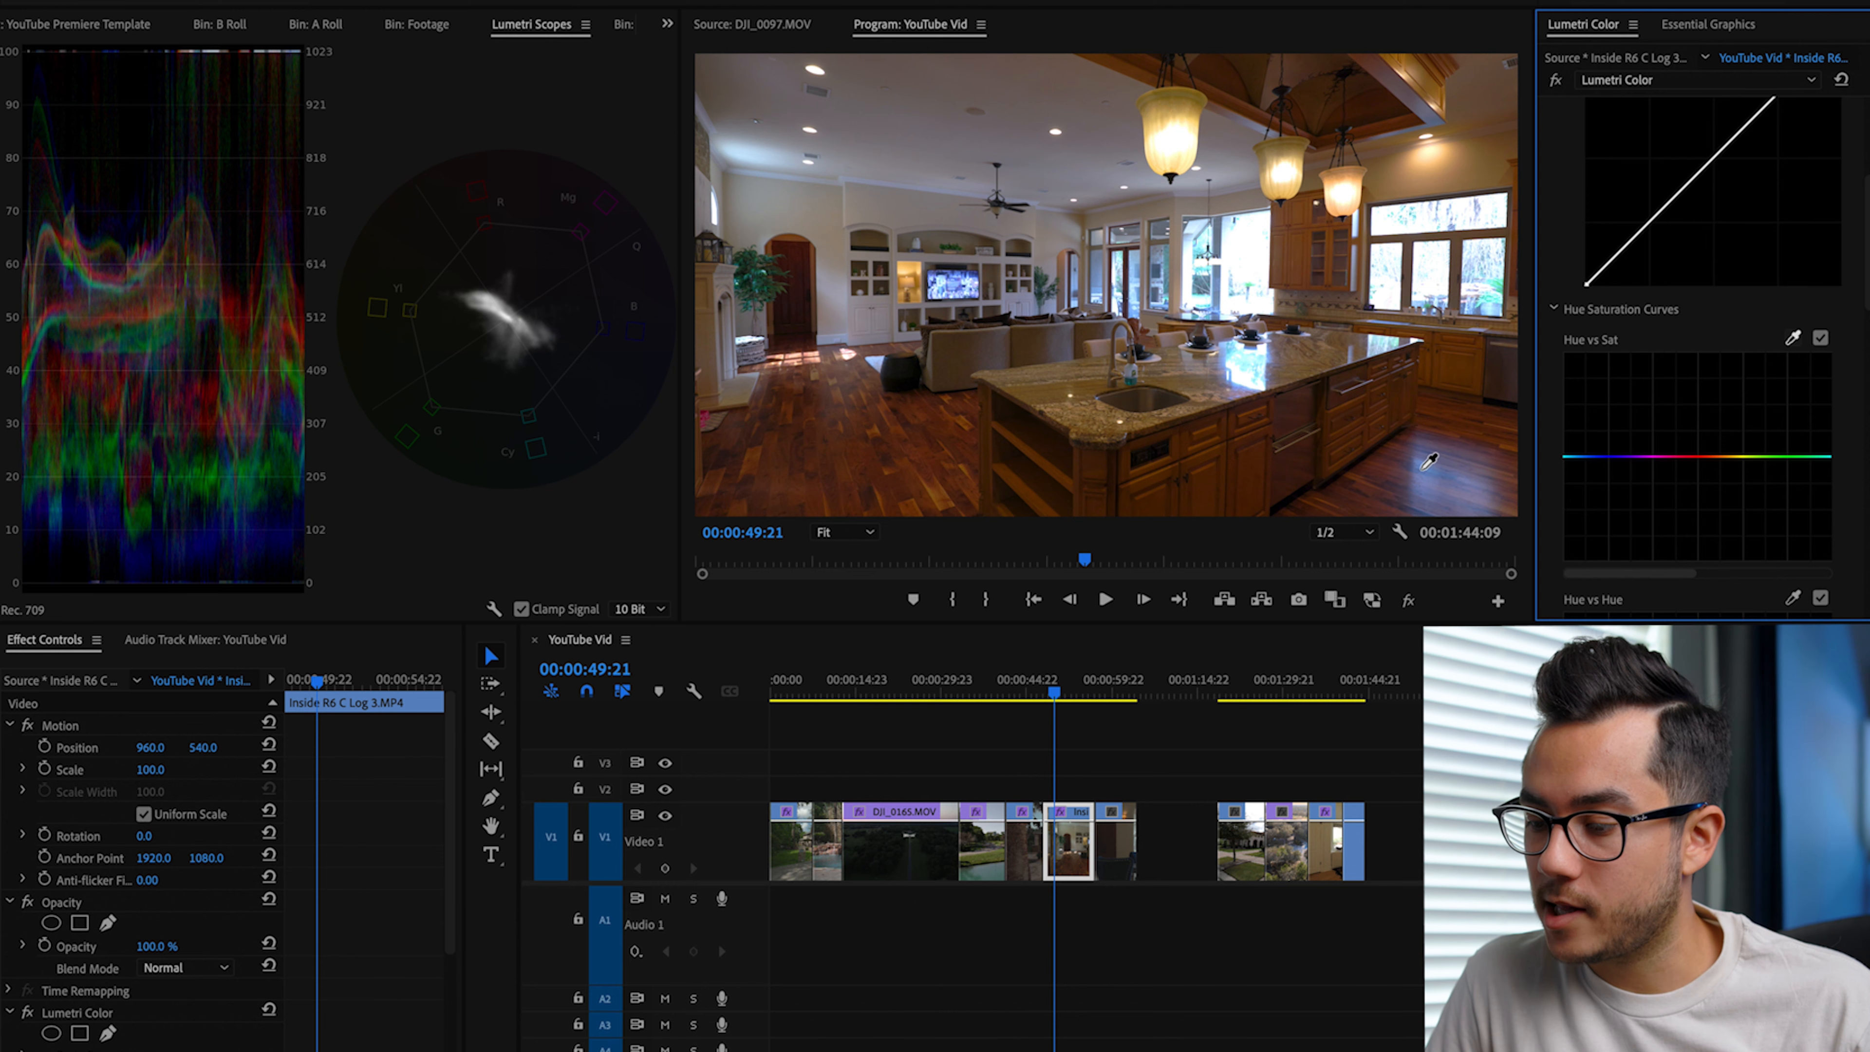
scroll(1624, 431, "down", 1)
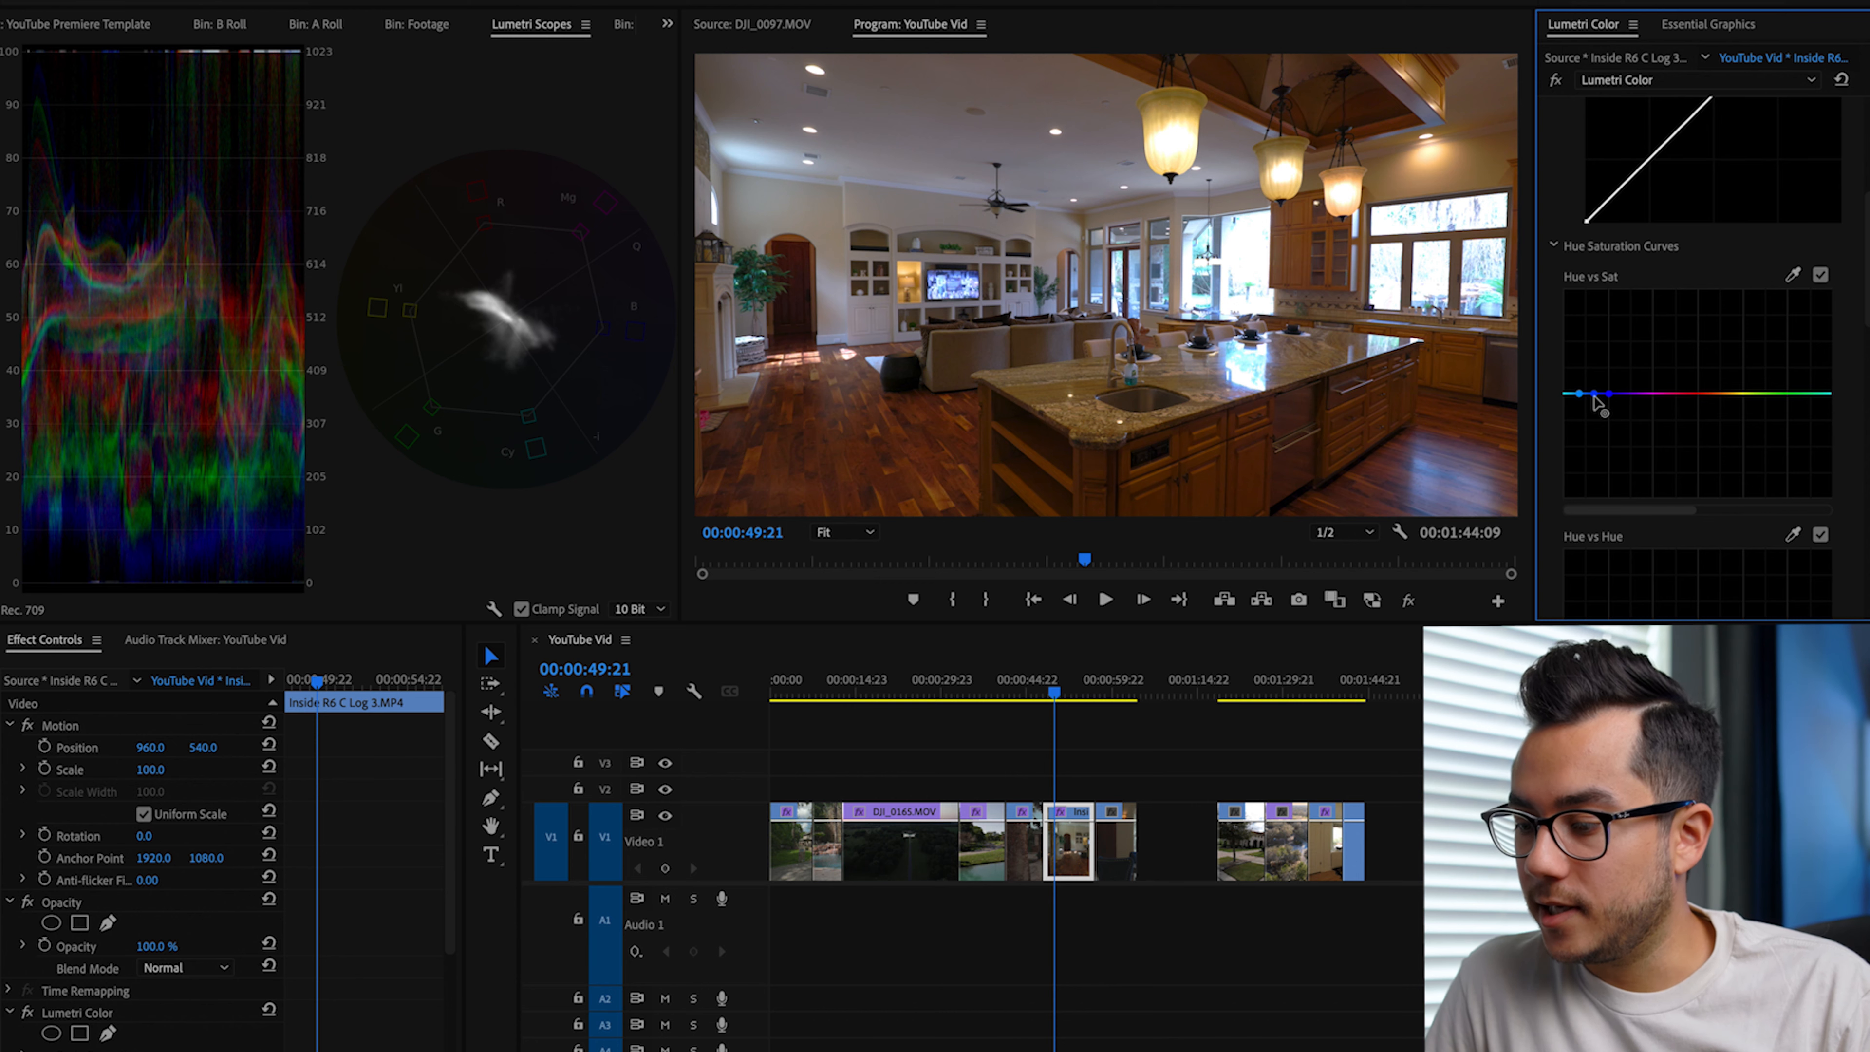
left_click_drag(1595, 397, 1596, 467)
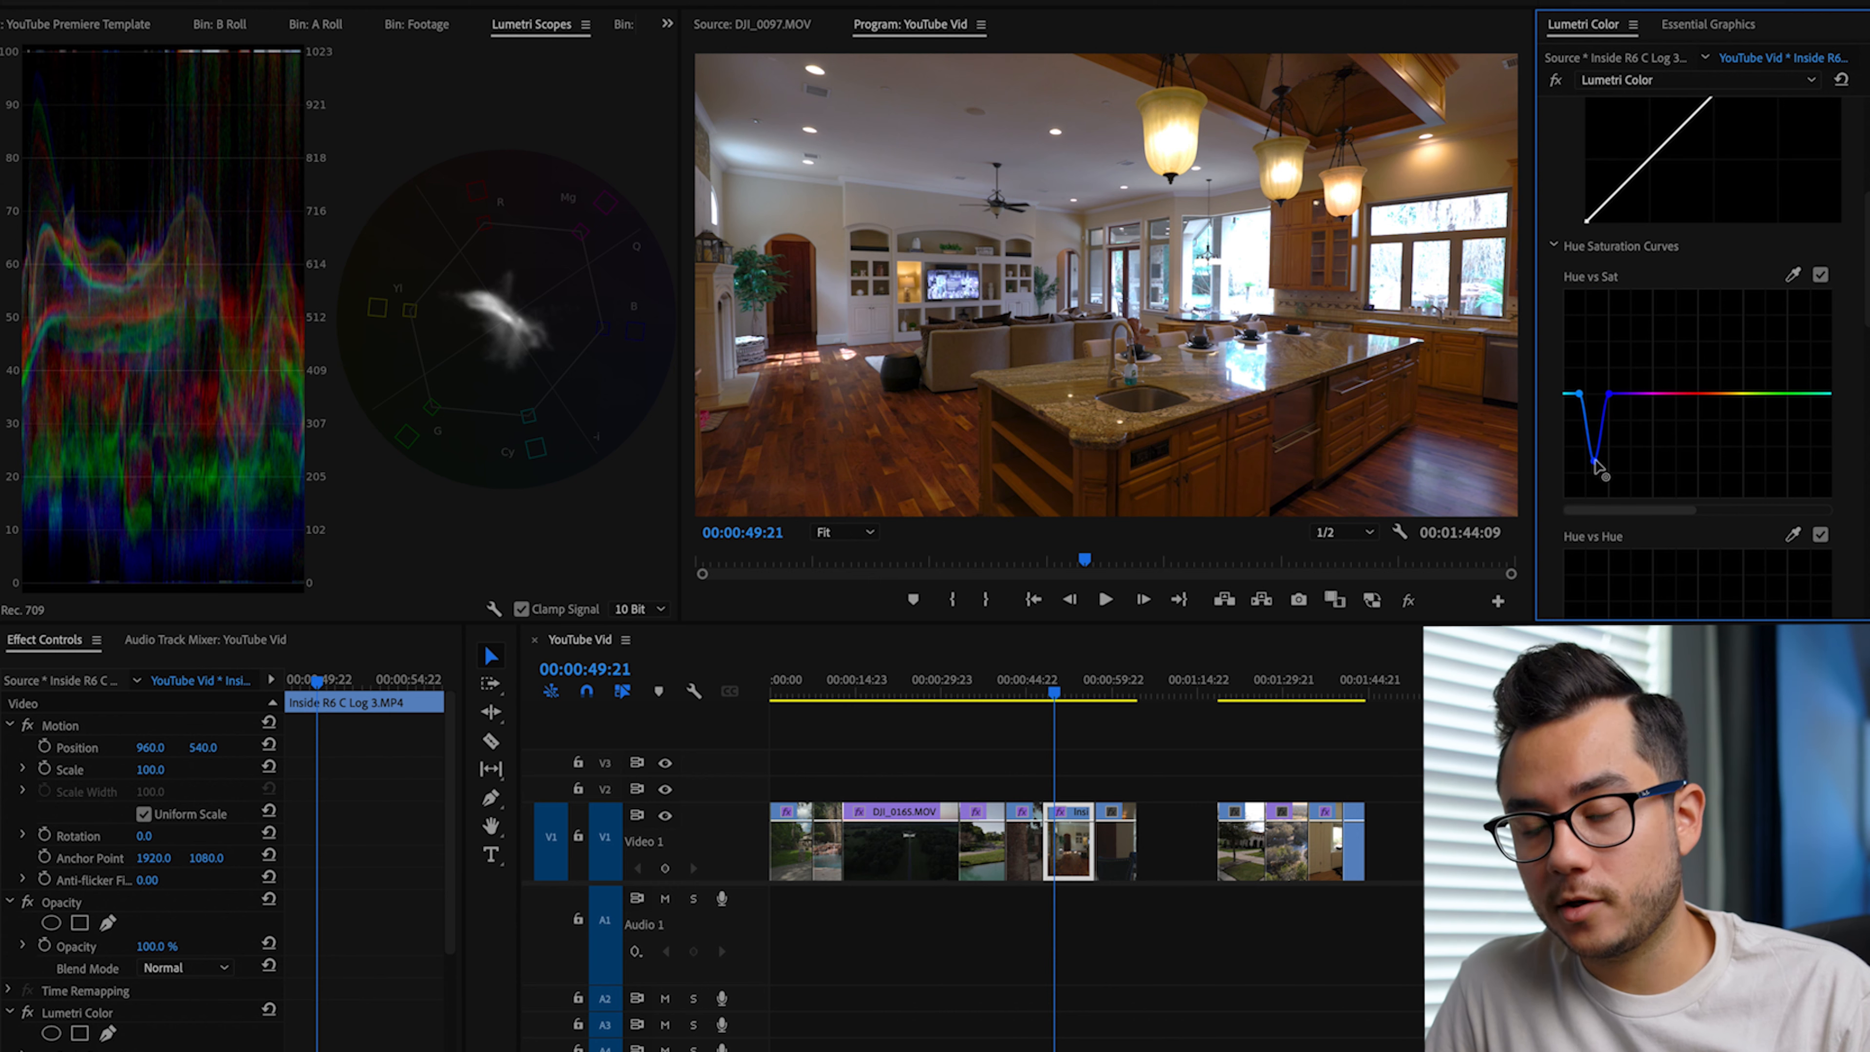
Step: Sample the orange wood of the kitchen island for Hue vs Sat and slightly lower the saturation of that hue
left_click(1793, 277)
left_click(1214, 468)
left_click(1709, 394)
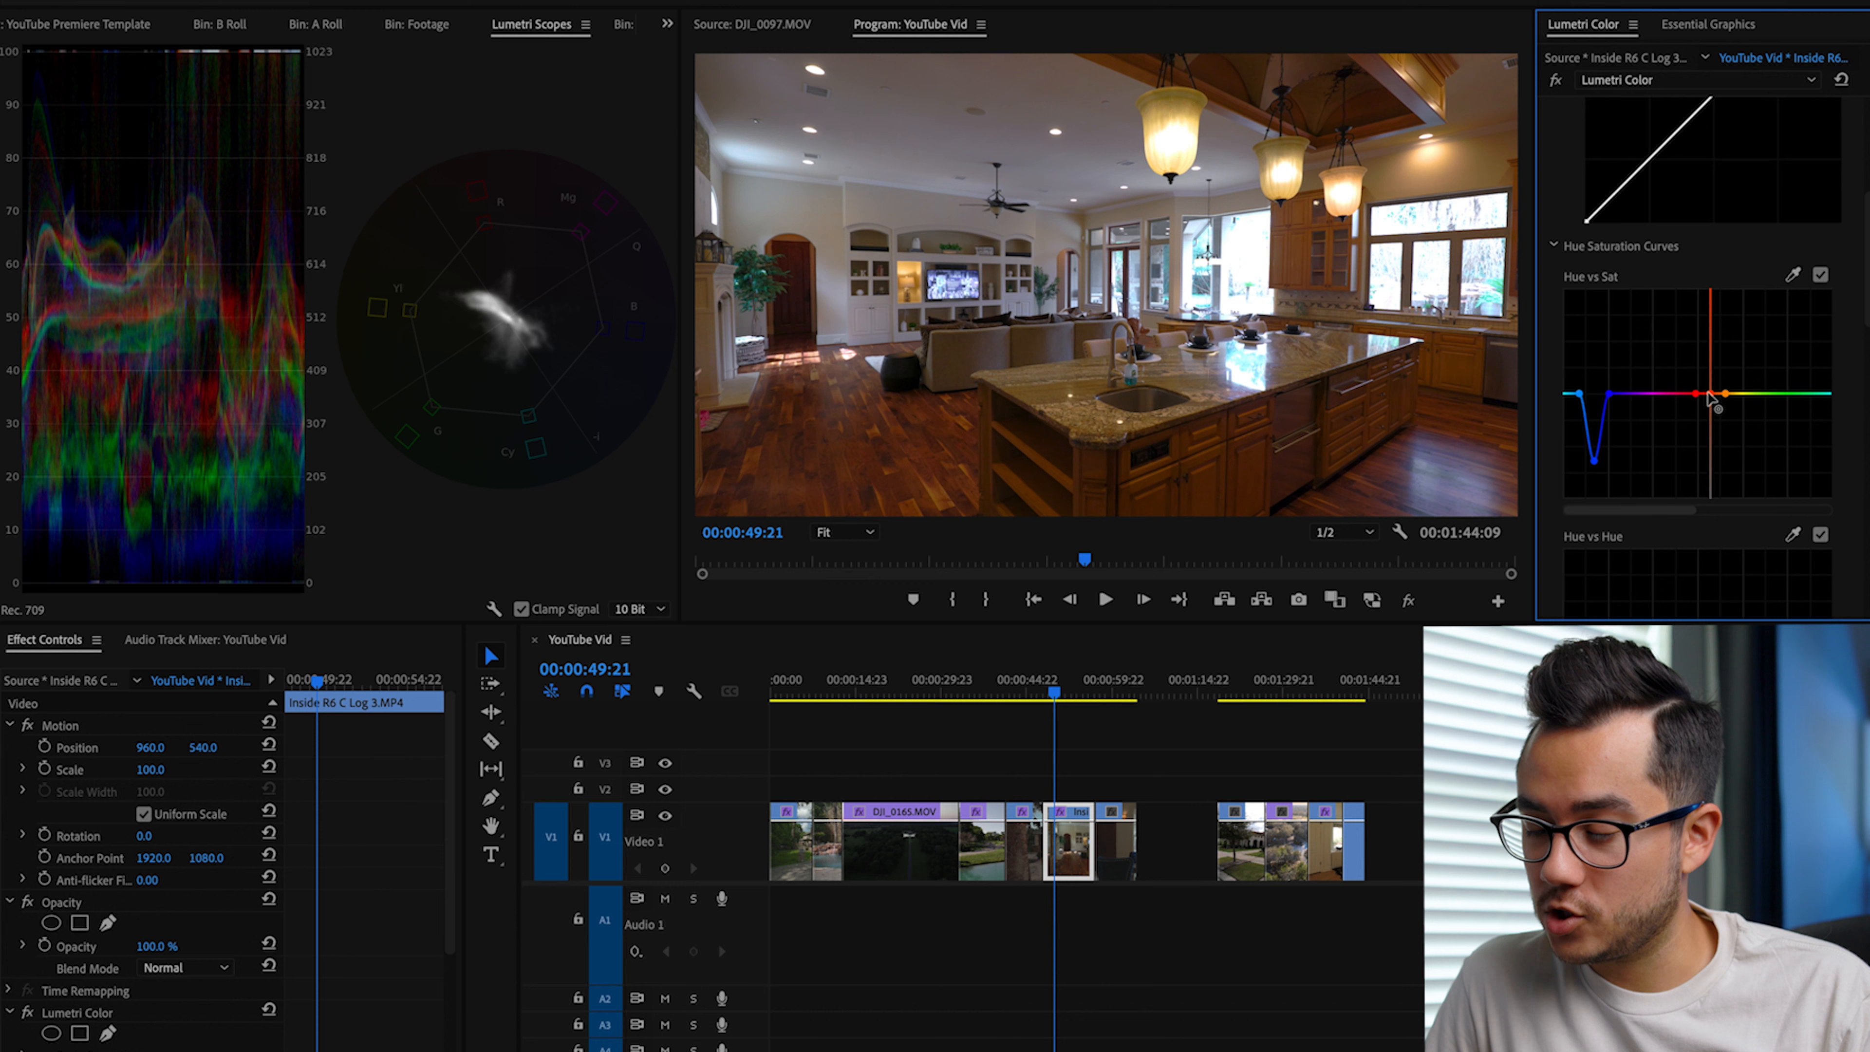
left_click_drag(1709, 395, 1709, 405)
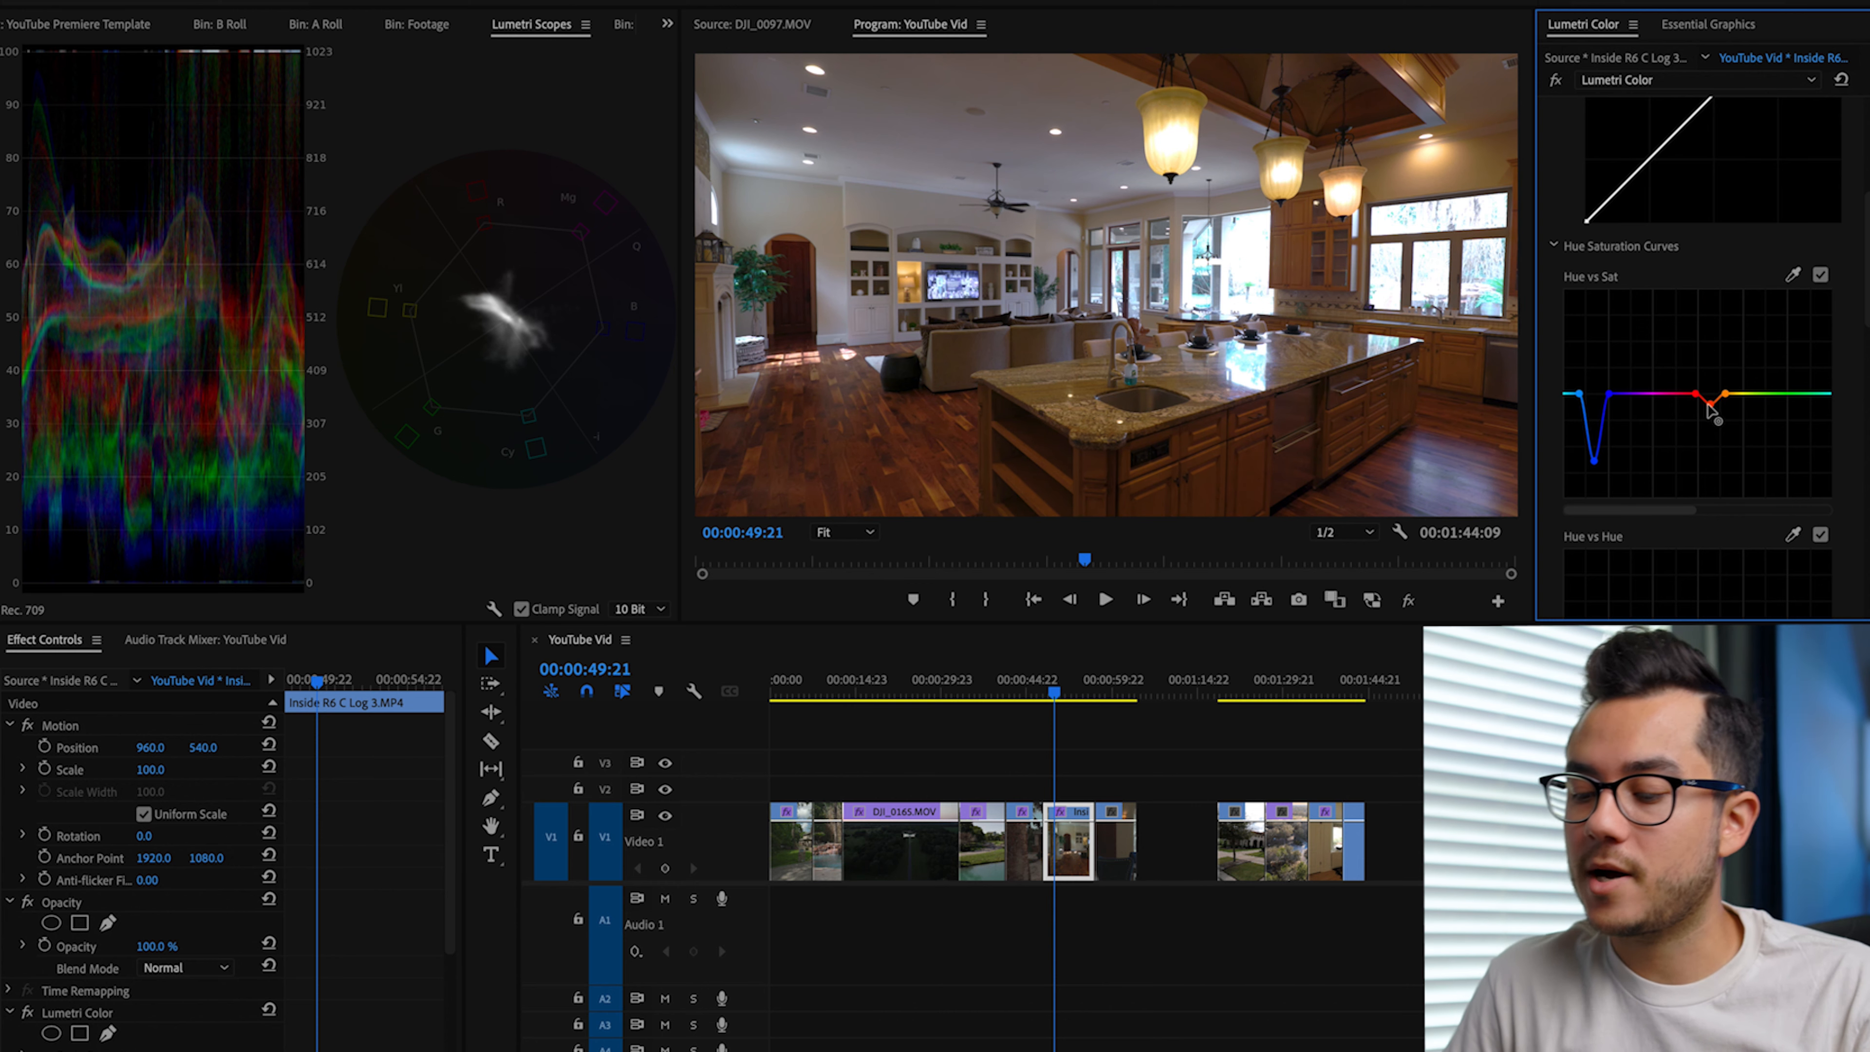
Step: Compare the kitchen clip with and without the Hue vs Sat curve and the whole Lumetri Color effect
left_click(1819, 276)
left_click(1819, 277)
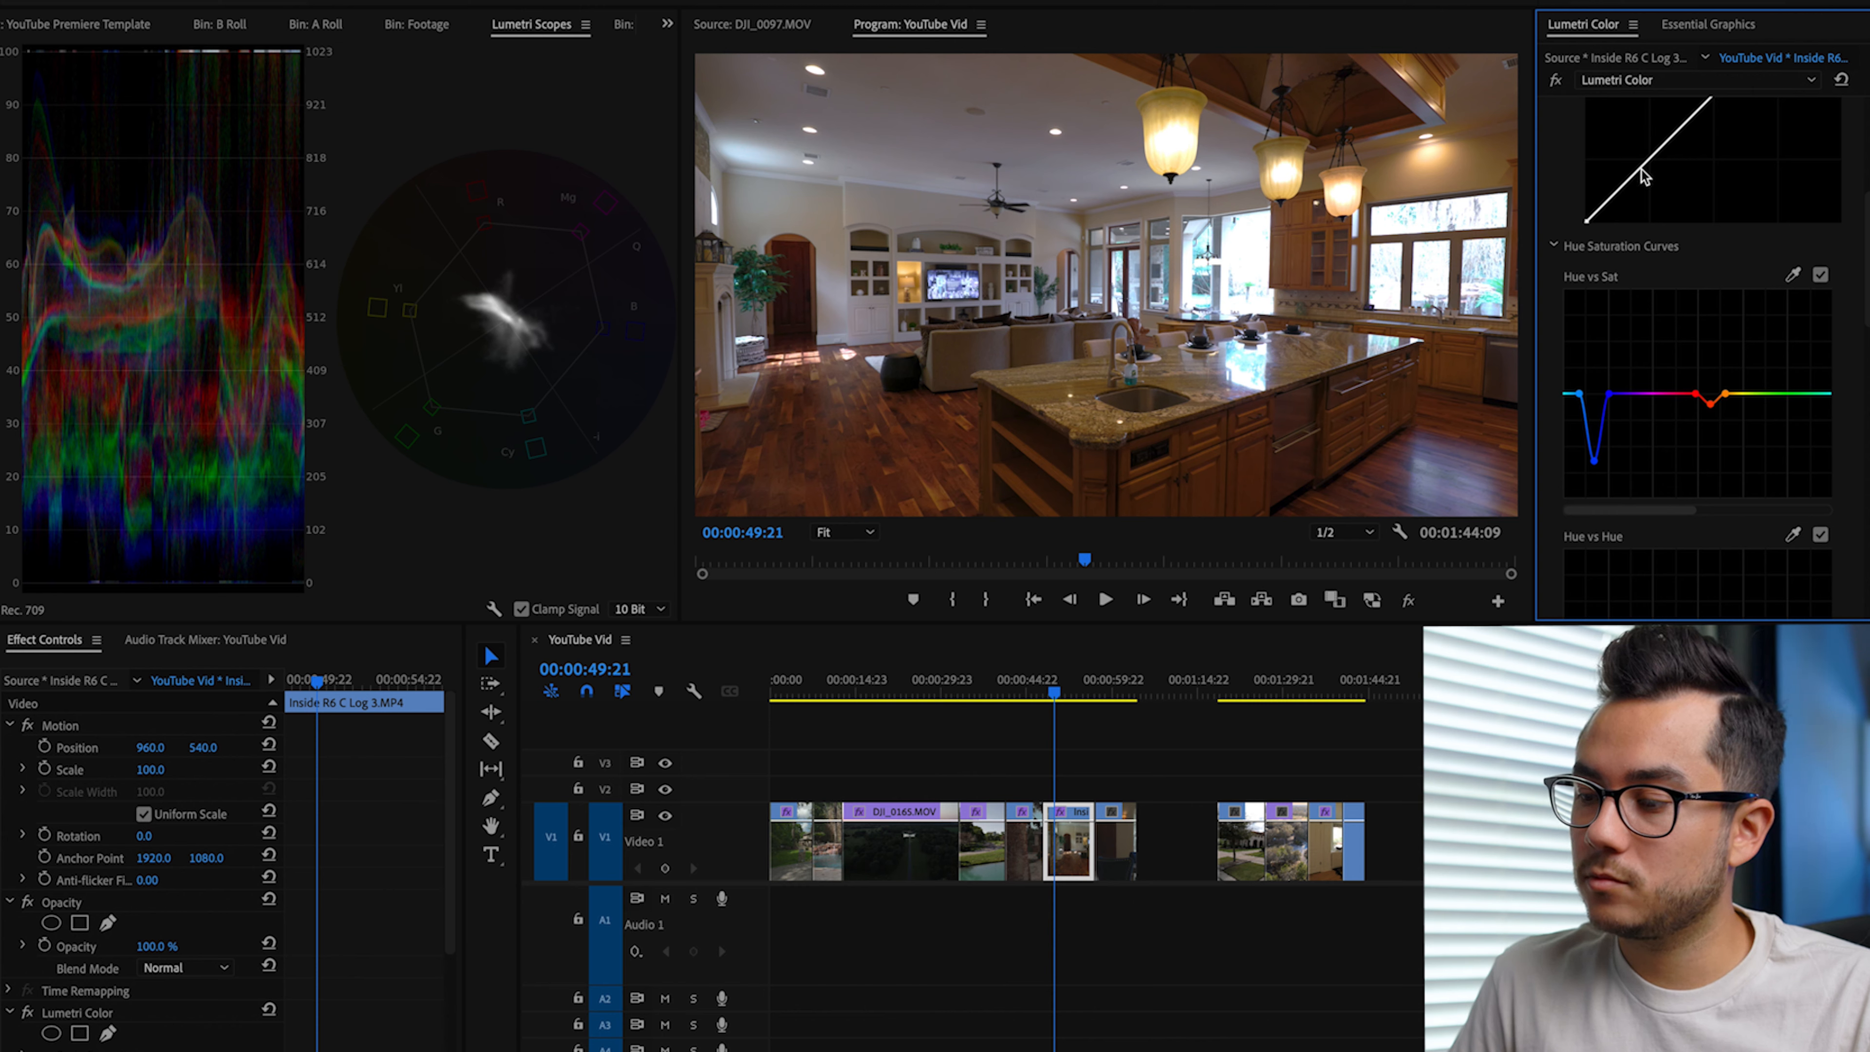
left_click(1555, 81)
left_click(1555, 81)
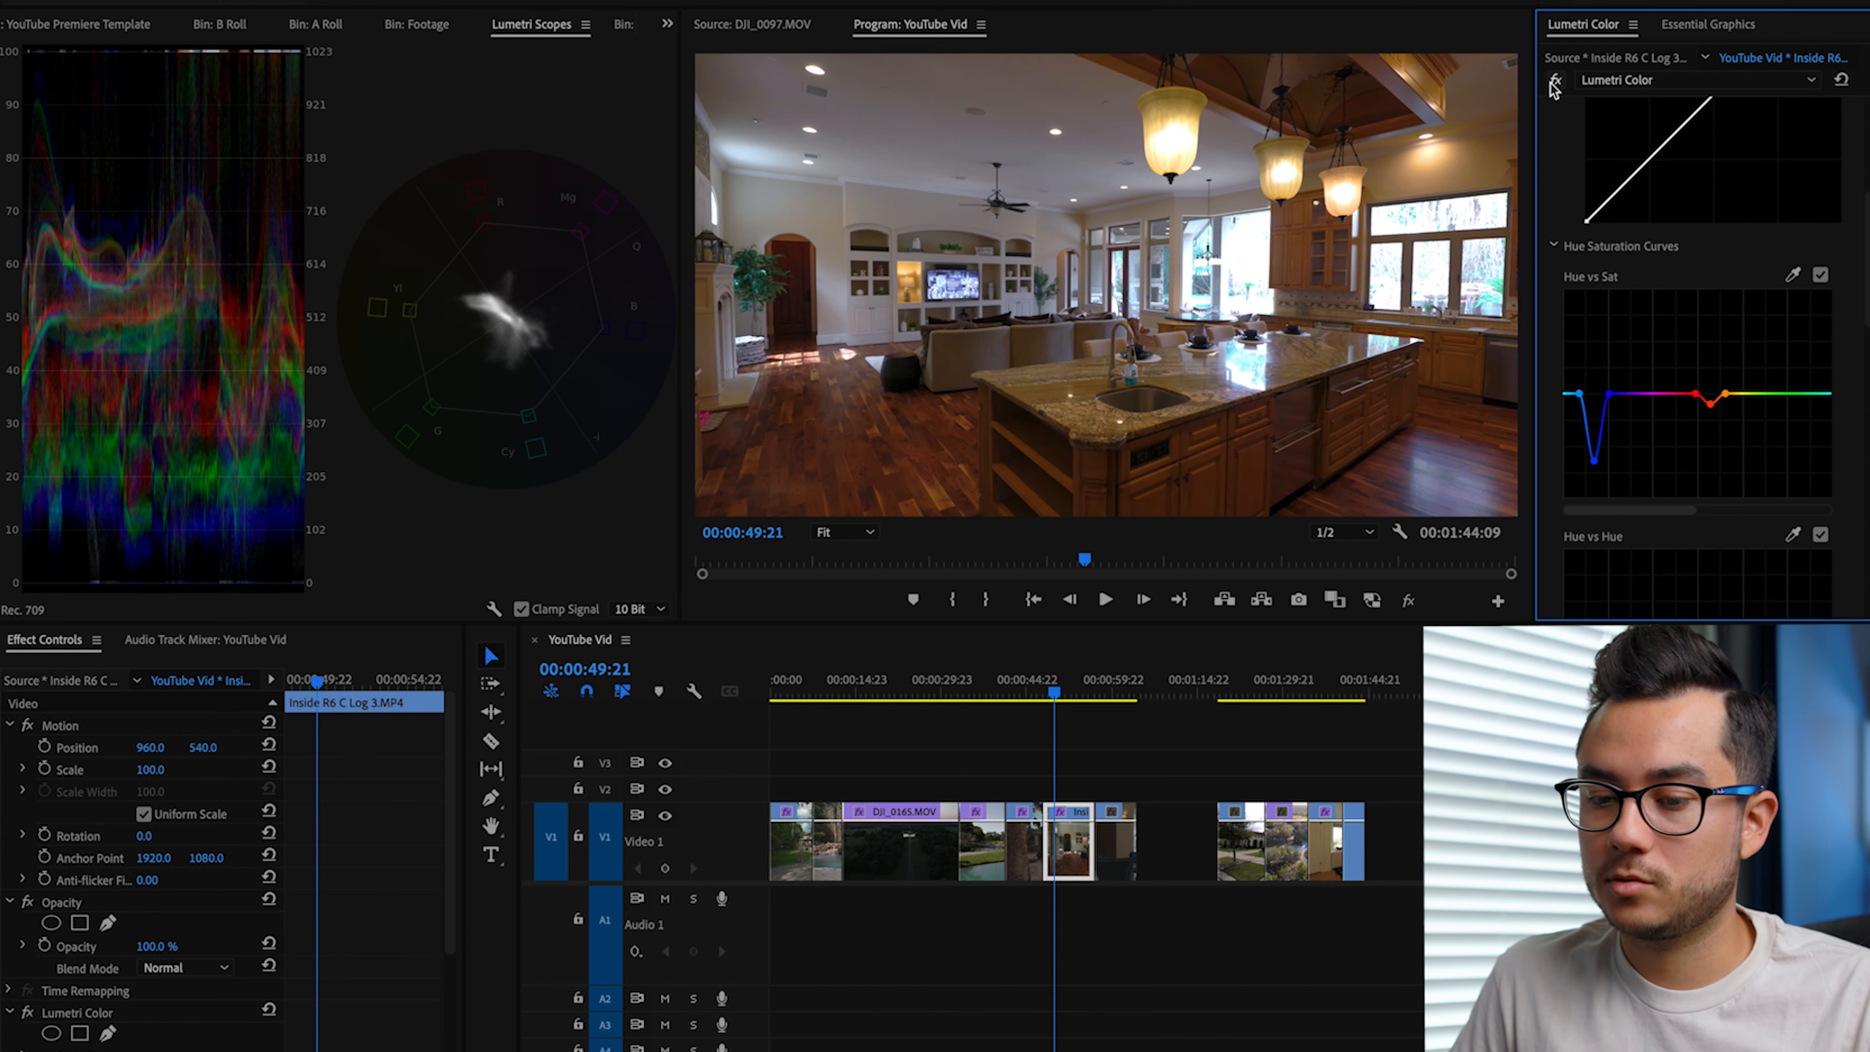
Step: Set the kitchen clip's Exposure to 0.6 in Basic Correction and play the clip from its start
scroll(1660, 442, "up", 5)
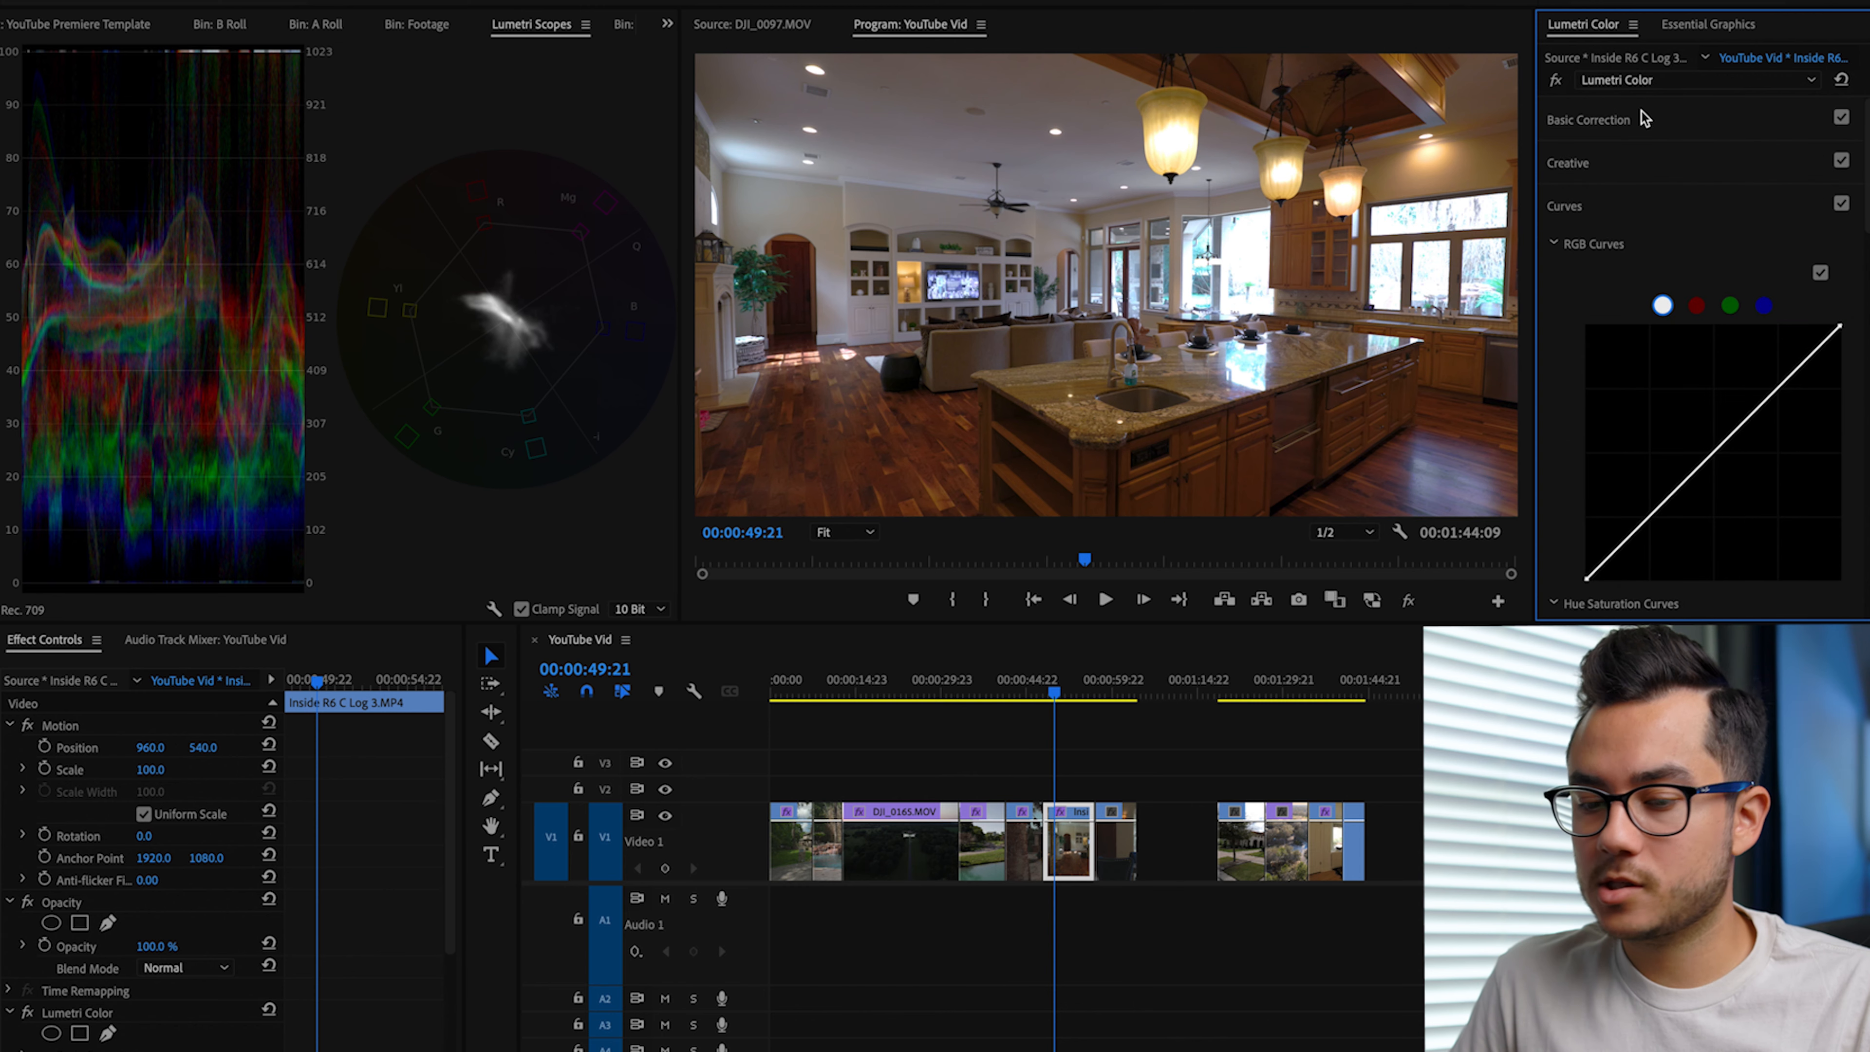
left_click(1632, 122)
left_click_drag(1730, 327, 1740, 332)
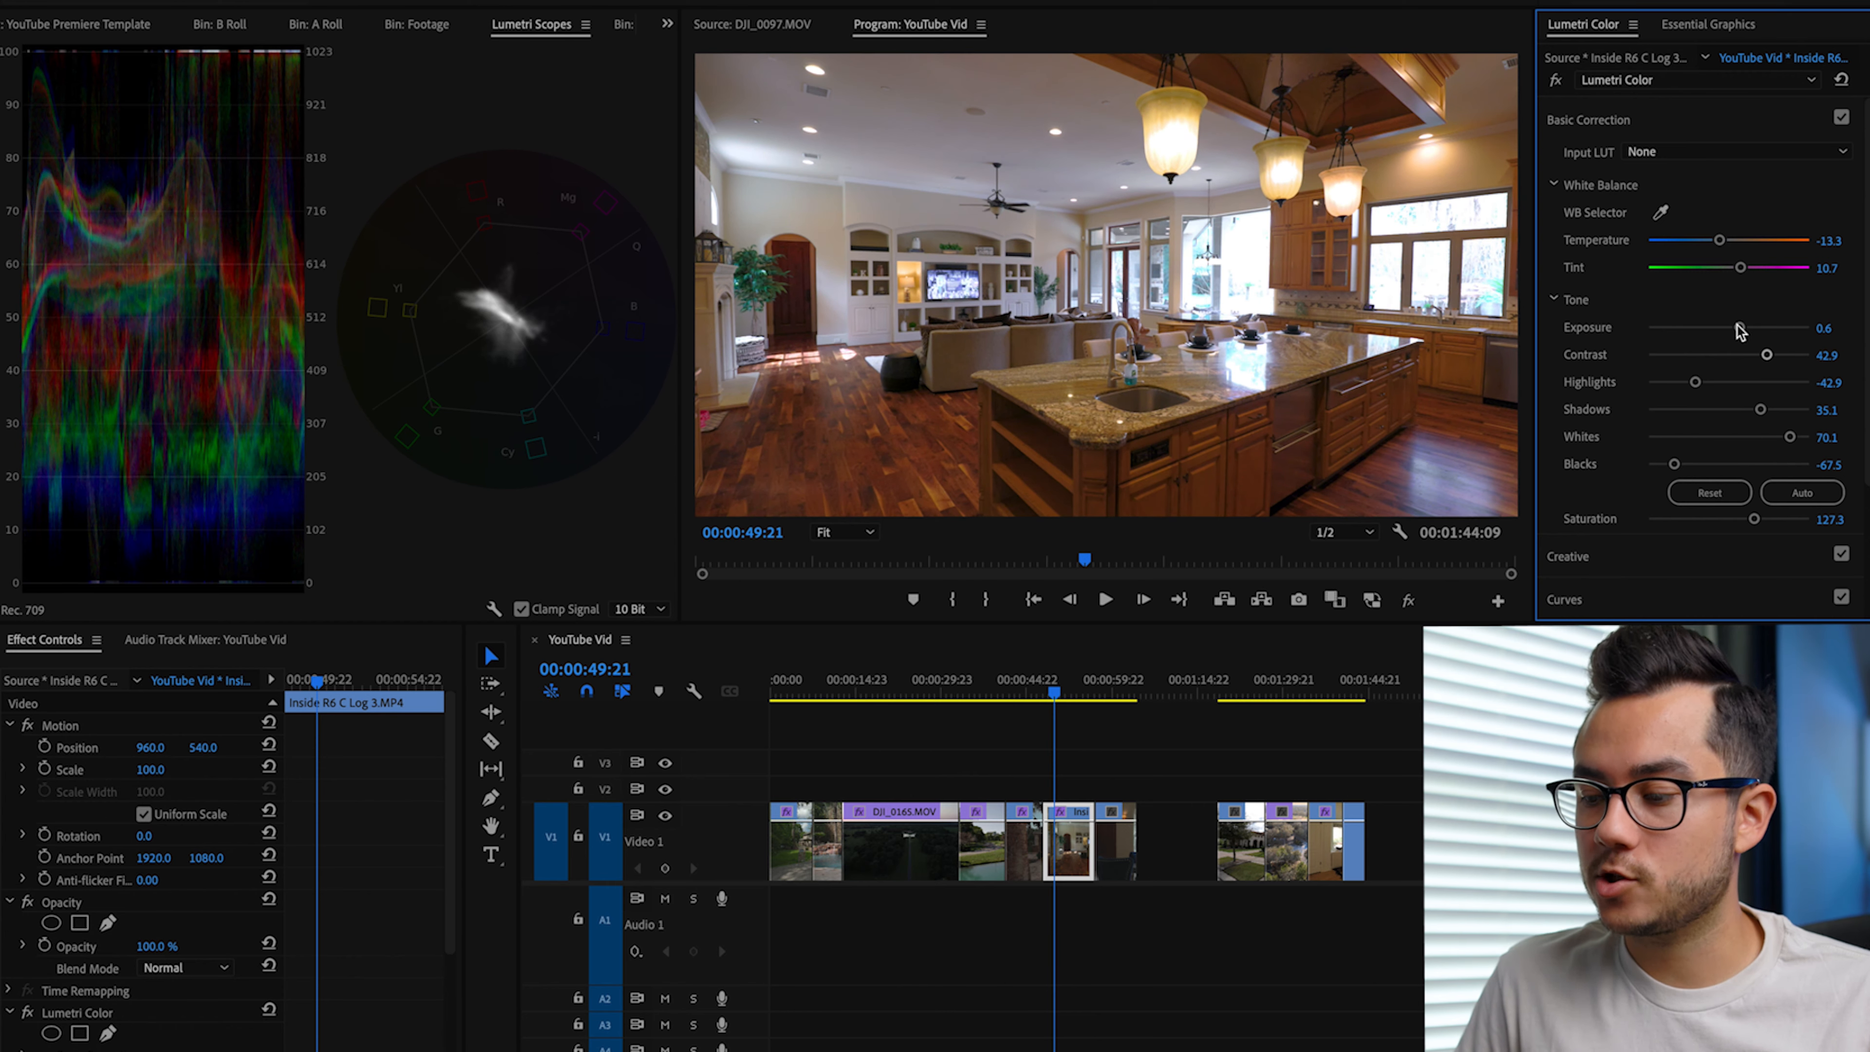
key("Up")
key("space")
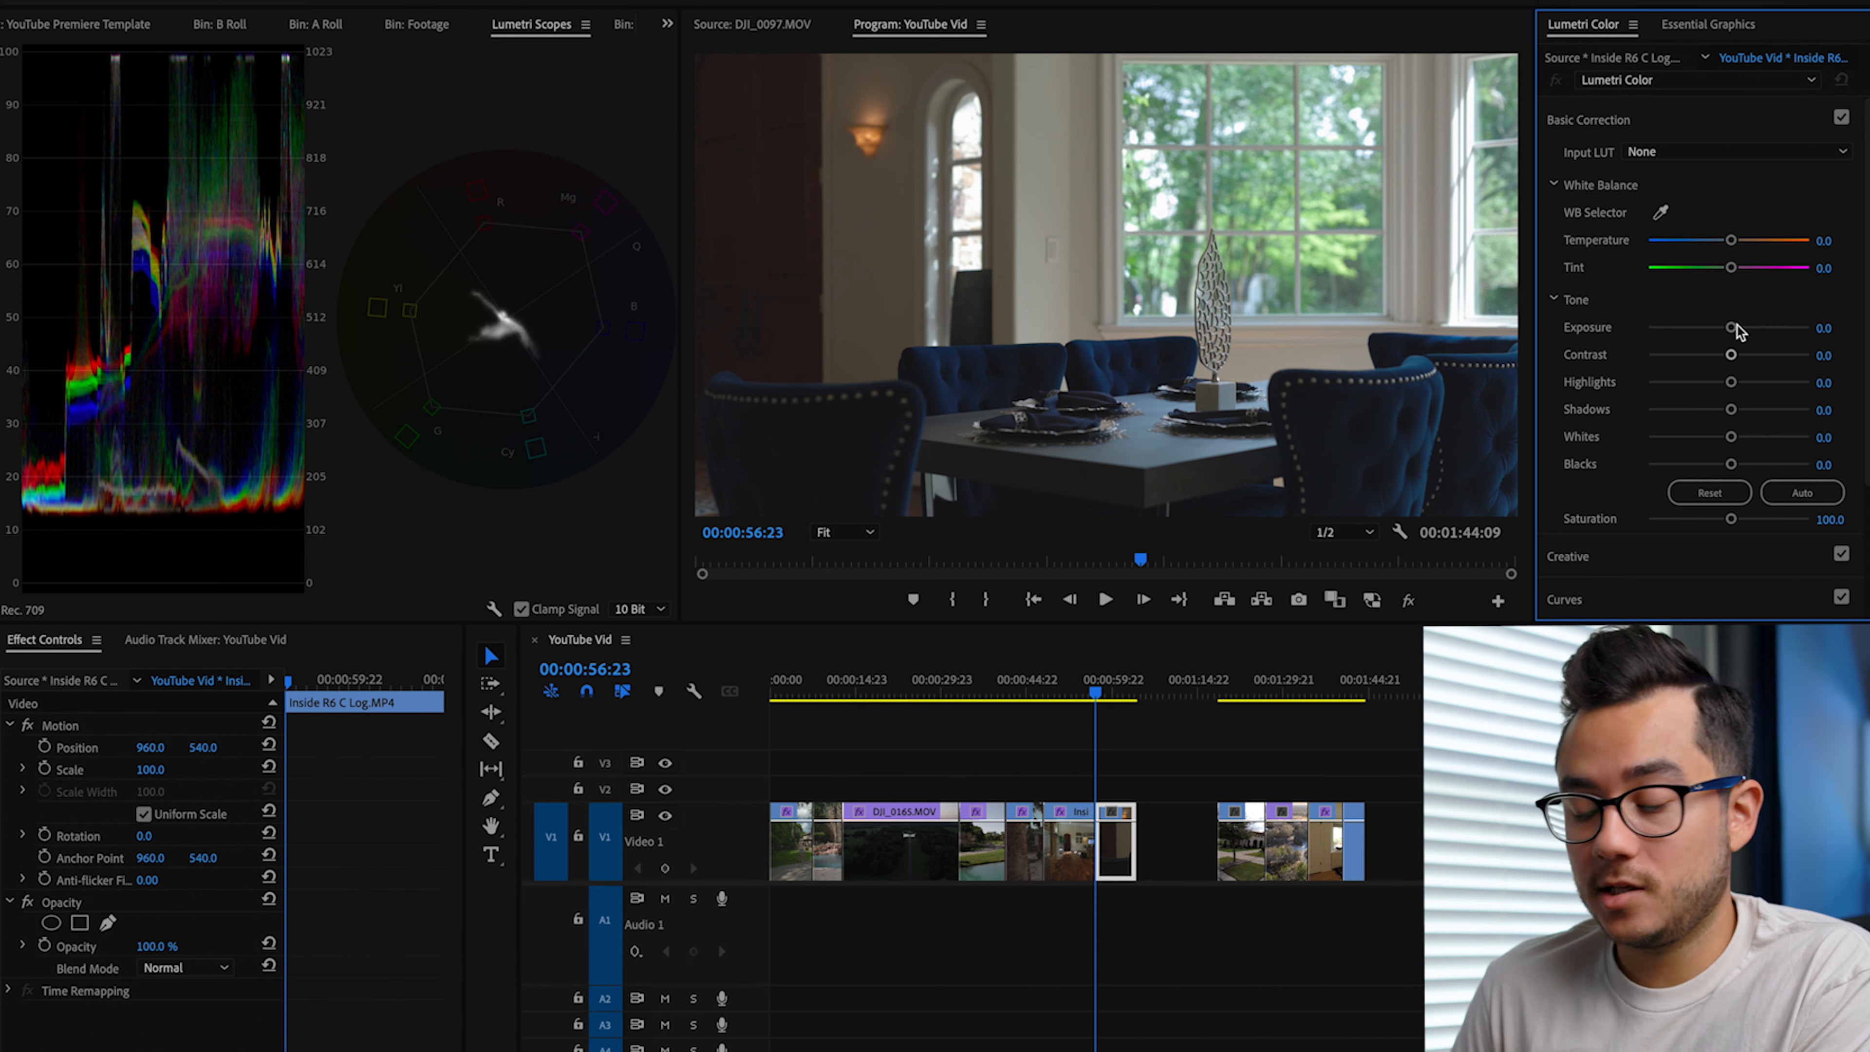
Step: Copy the kitchen clip's Lumetri Color effect to the dining room clip Inside R6 C Log.MP4 and reset its Temperature and Tint to 0.0
key("space")
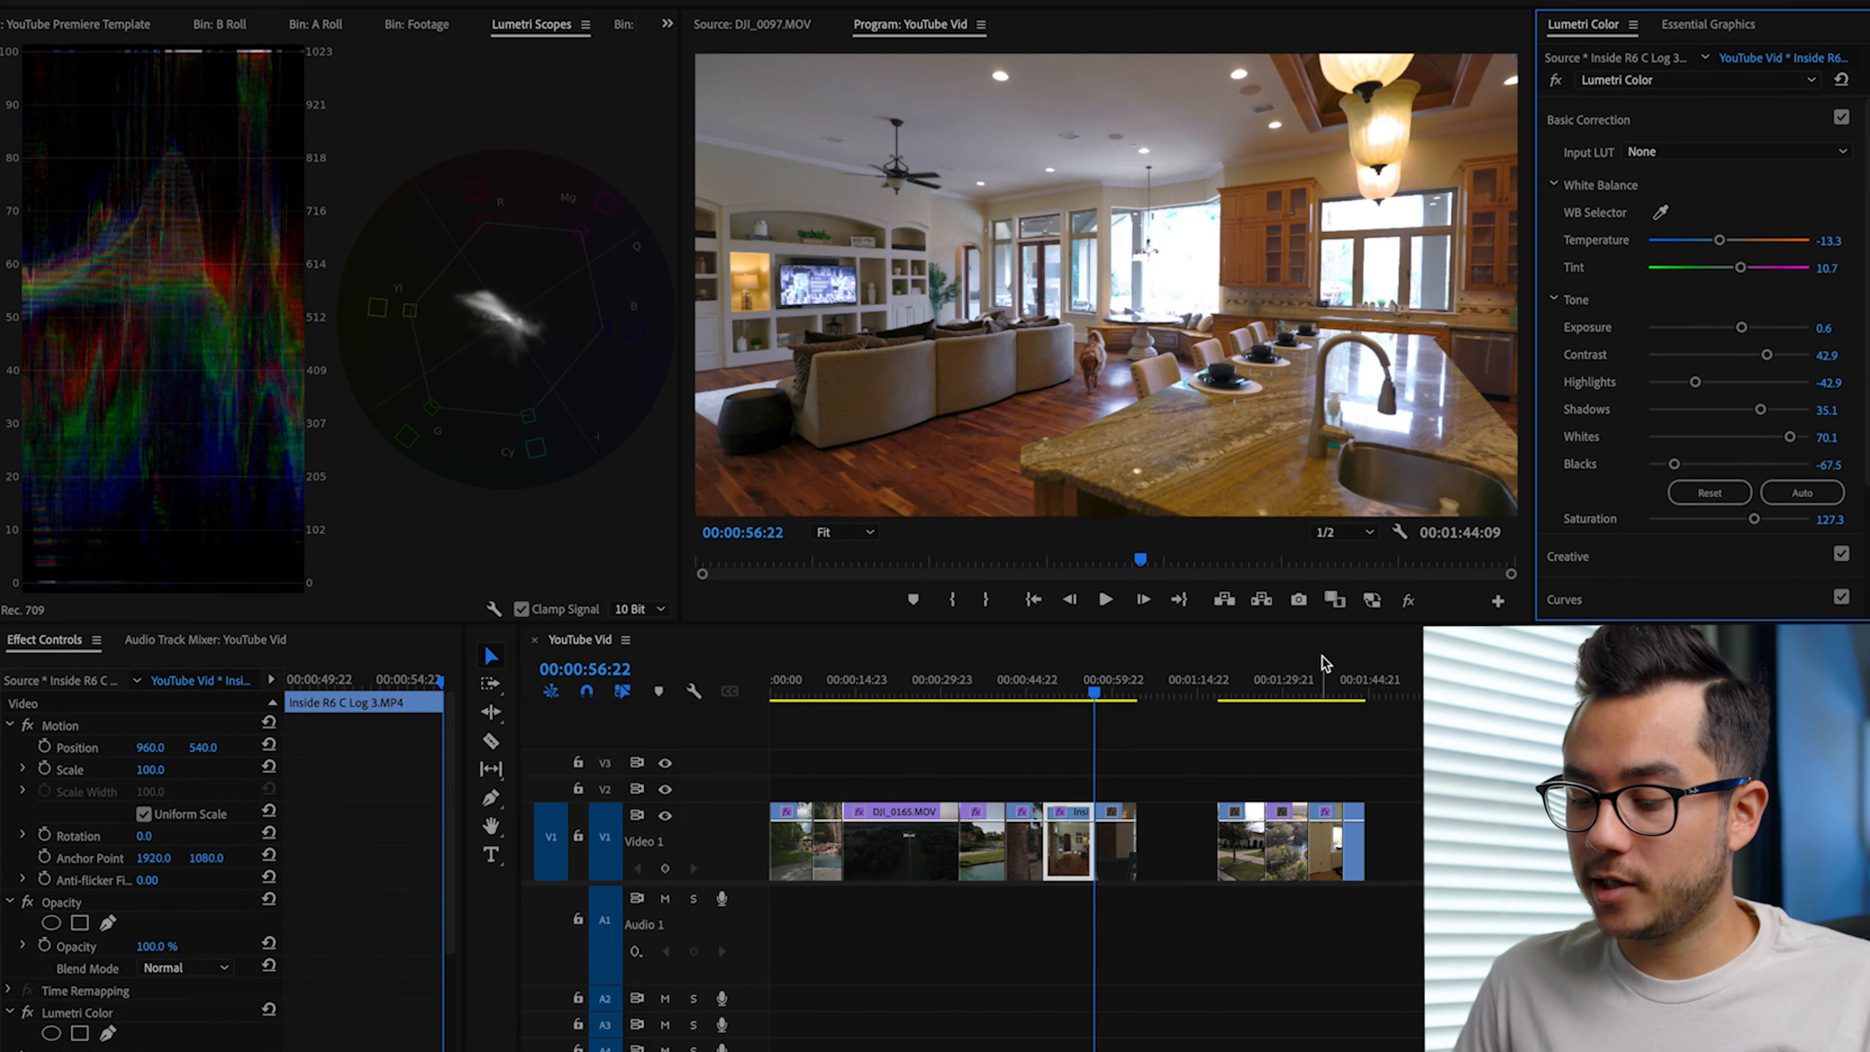
left_click(77, 1013)
key("super+c")
key("Right")
left_click(1115, 846)
key("super+v")
double_click(1720, 240)
double_click(1741, 267)
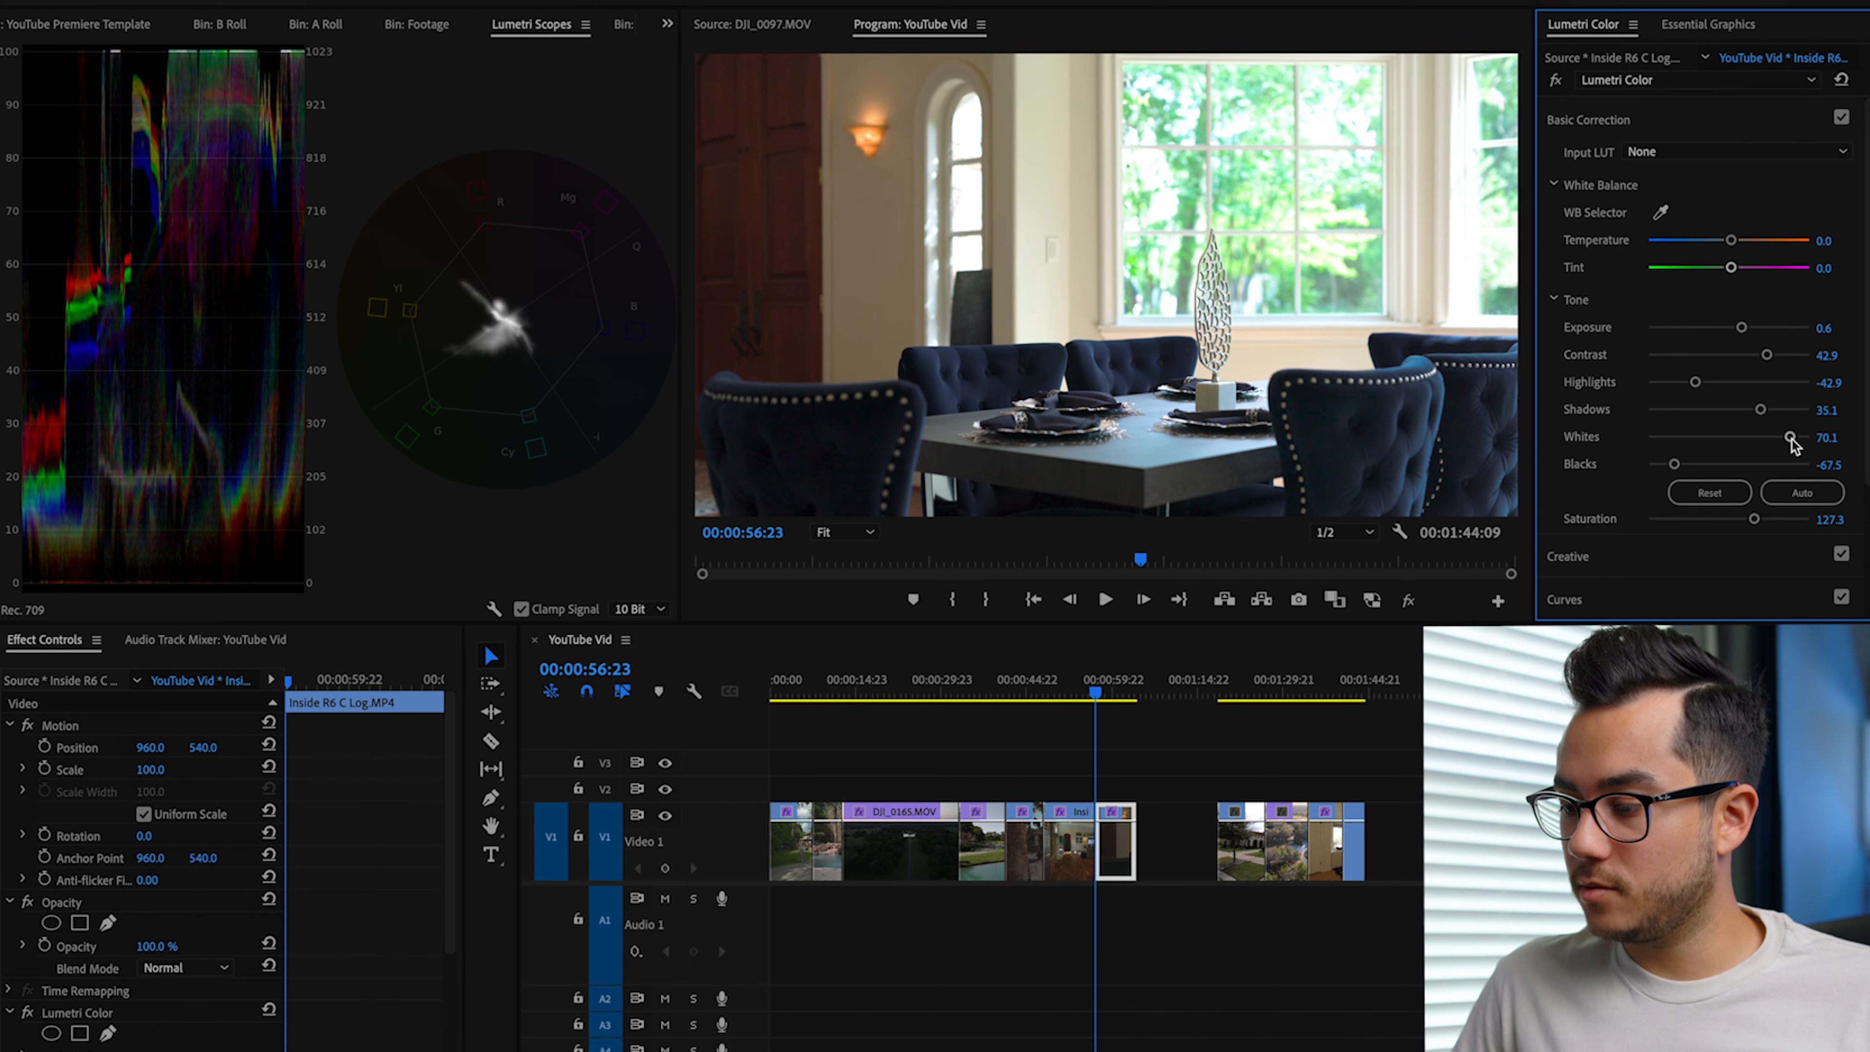
Step: Set the dining room clip's Whites to 20.8, Blacks to -51.9, Shadows to 37.7, Highlights to -66.2, Contrast to 62.3 and Saturation to 142.9
left_click_drag(1791, 437, 1686, 465)
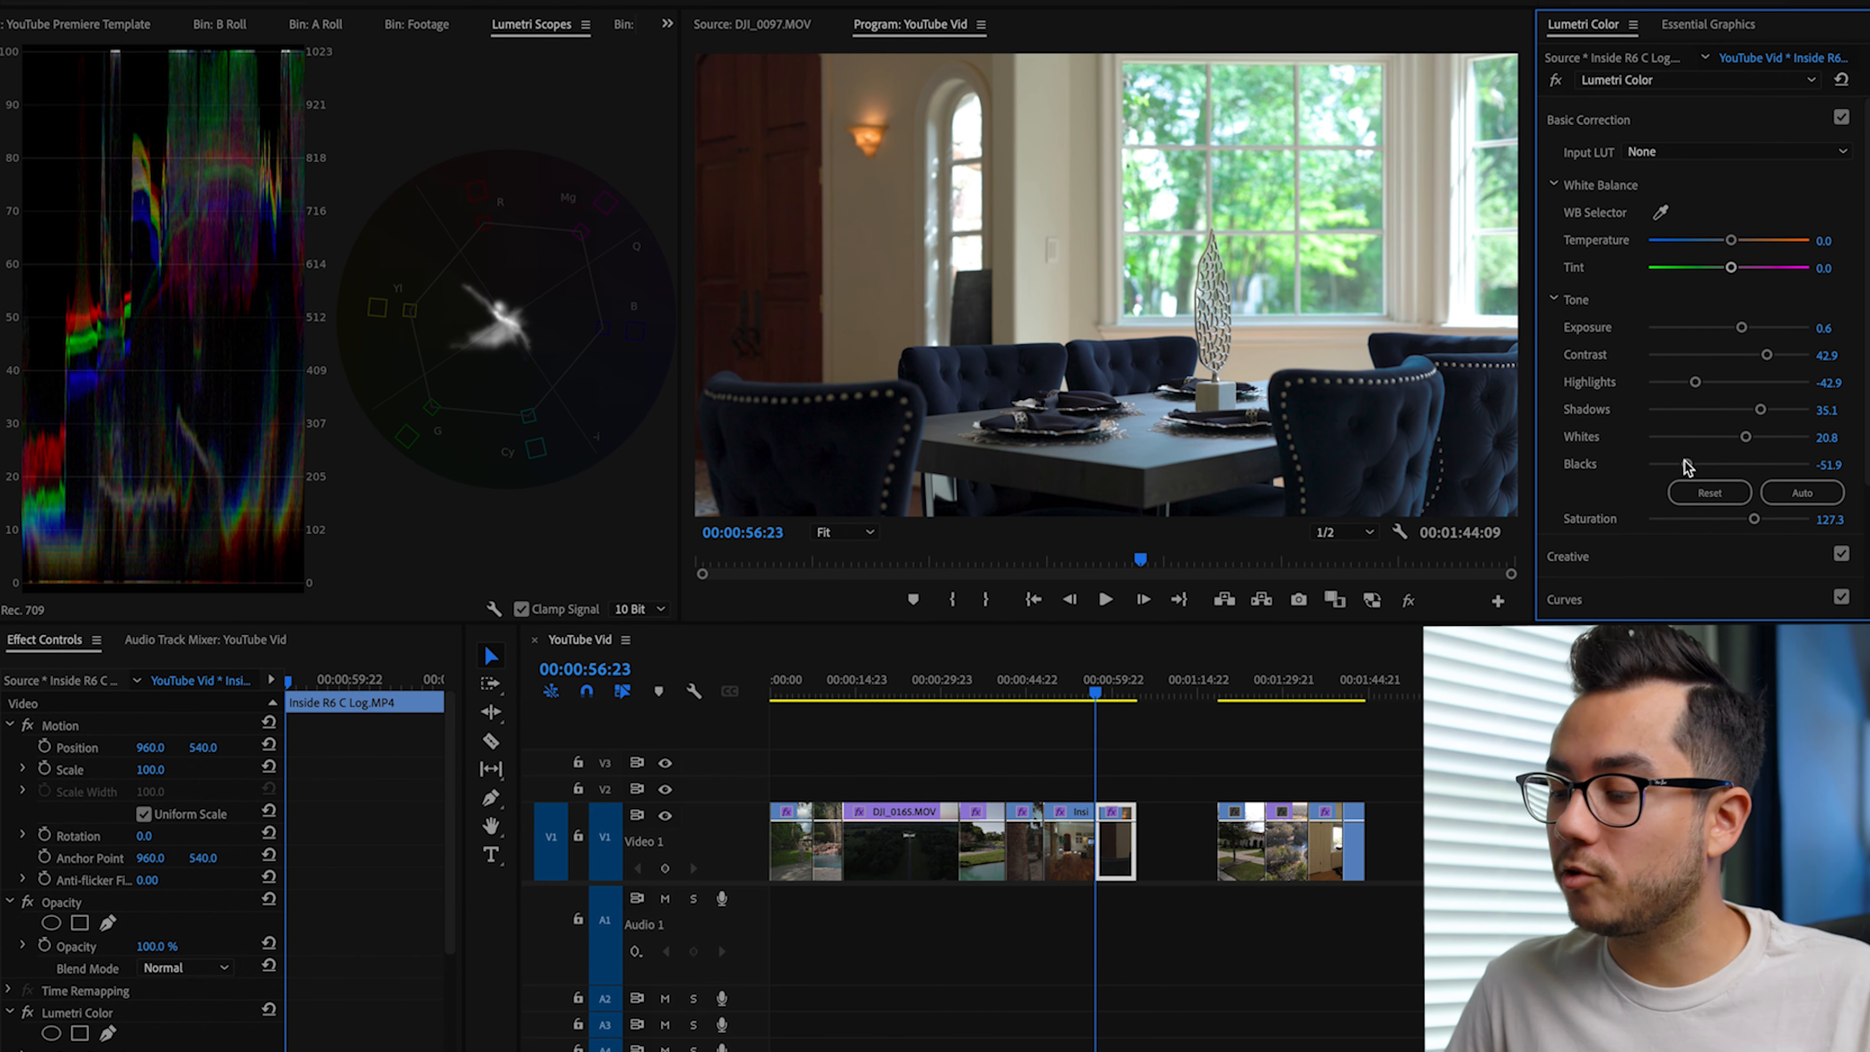
left_click_drag(1758, 413, 1778, 354)
left_click_drag(1753, 518, 1763, 519)
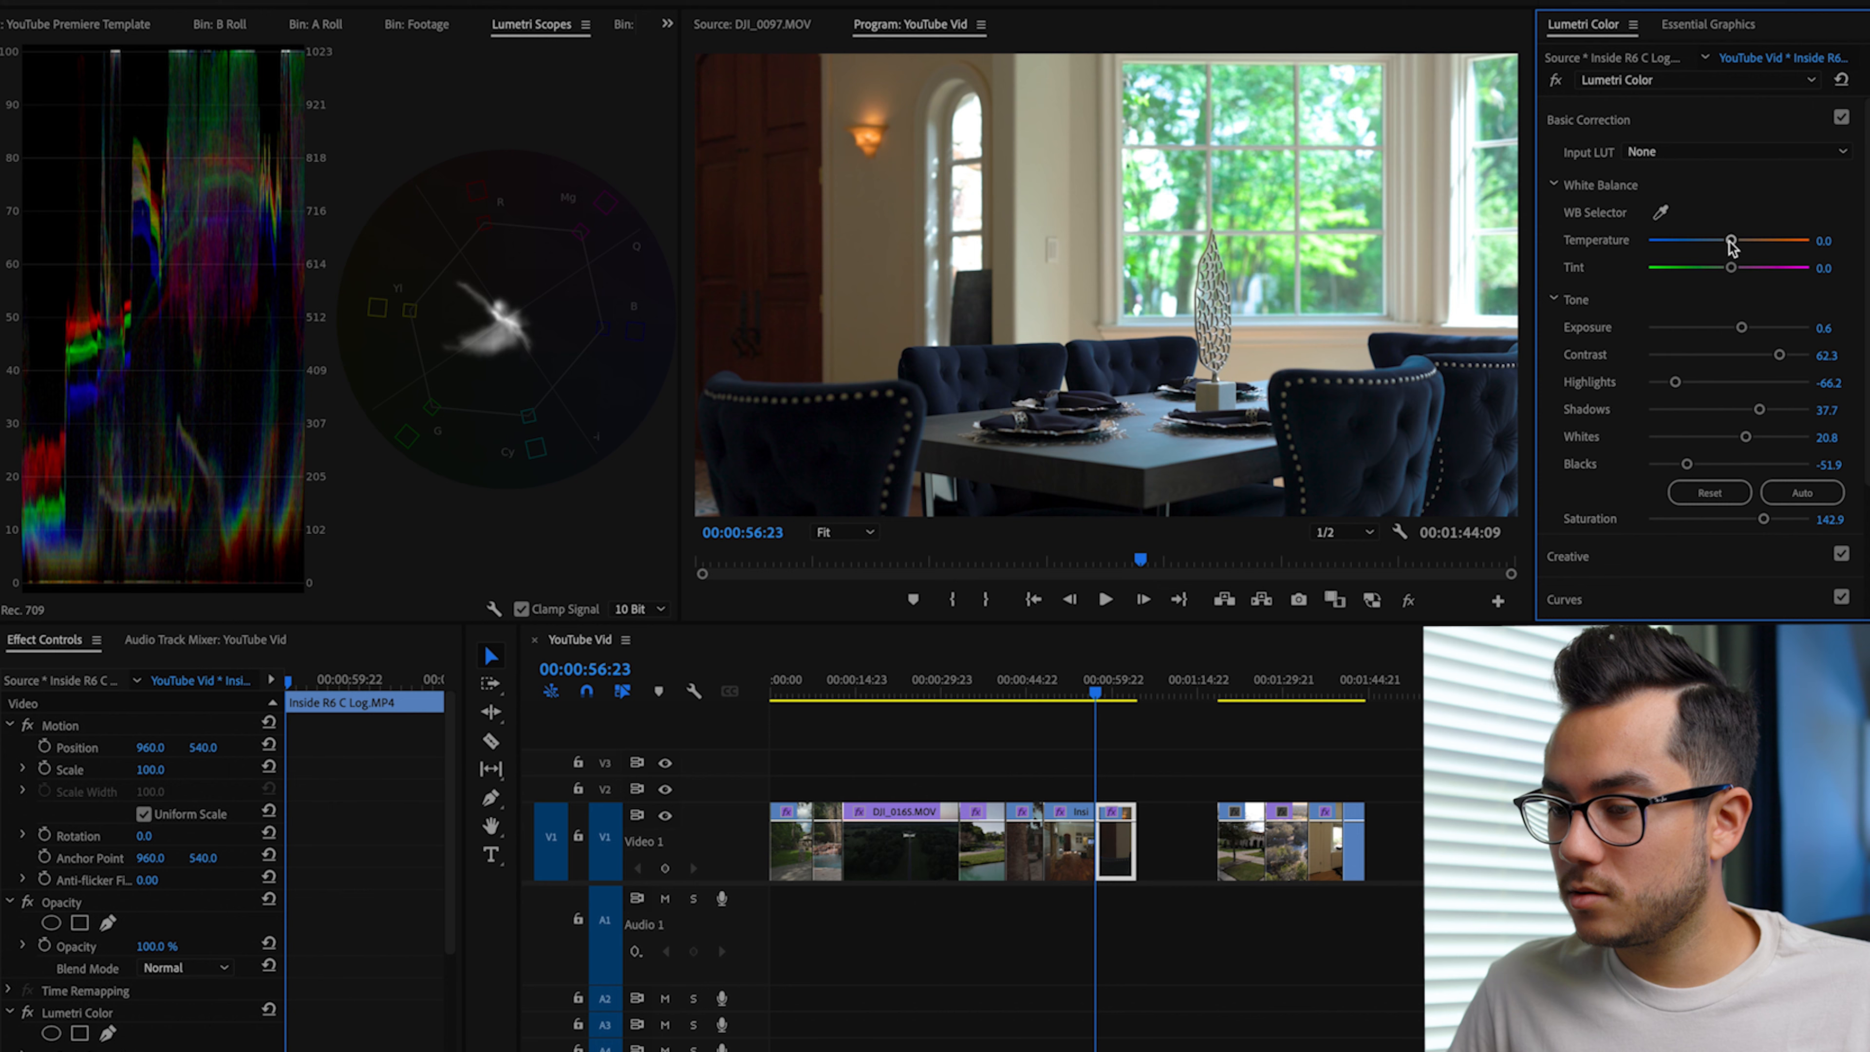
Step: White-balance the dining room clip from the light switch on the wall, and set Saturation to 148.1 and Highlights to -71.4
left_click(1660, 213)
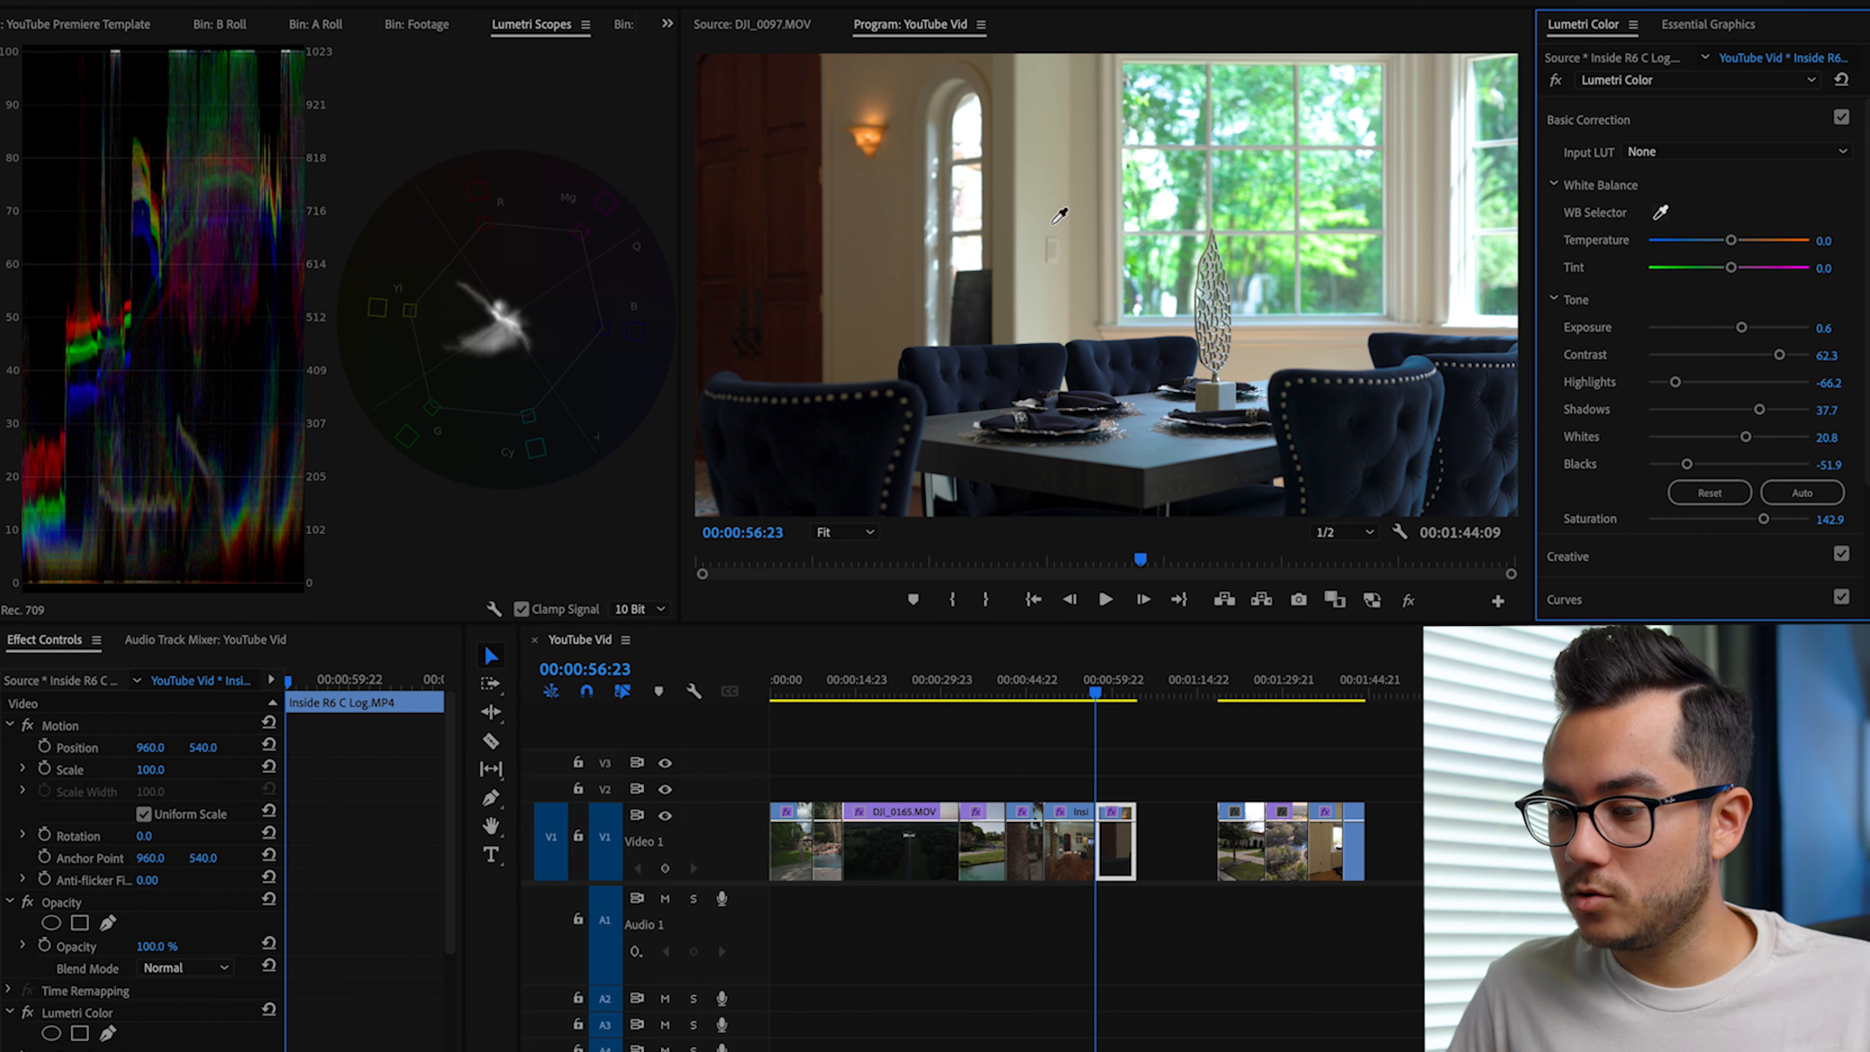
left_click(1054, 250)
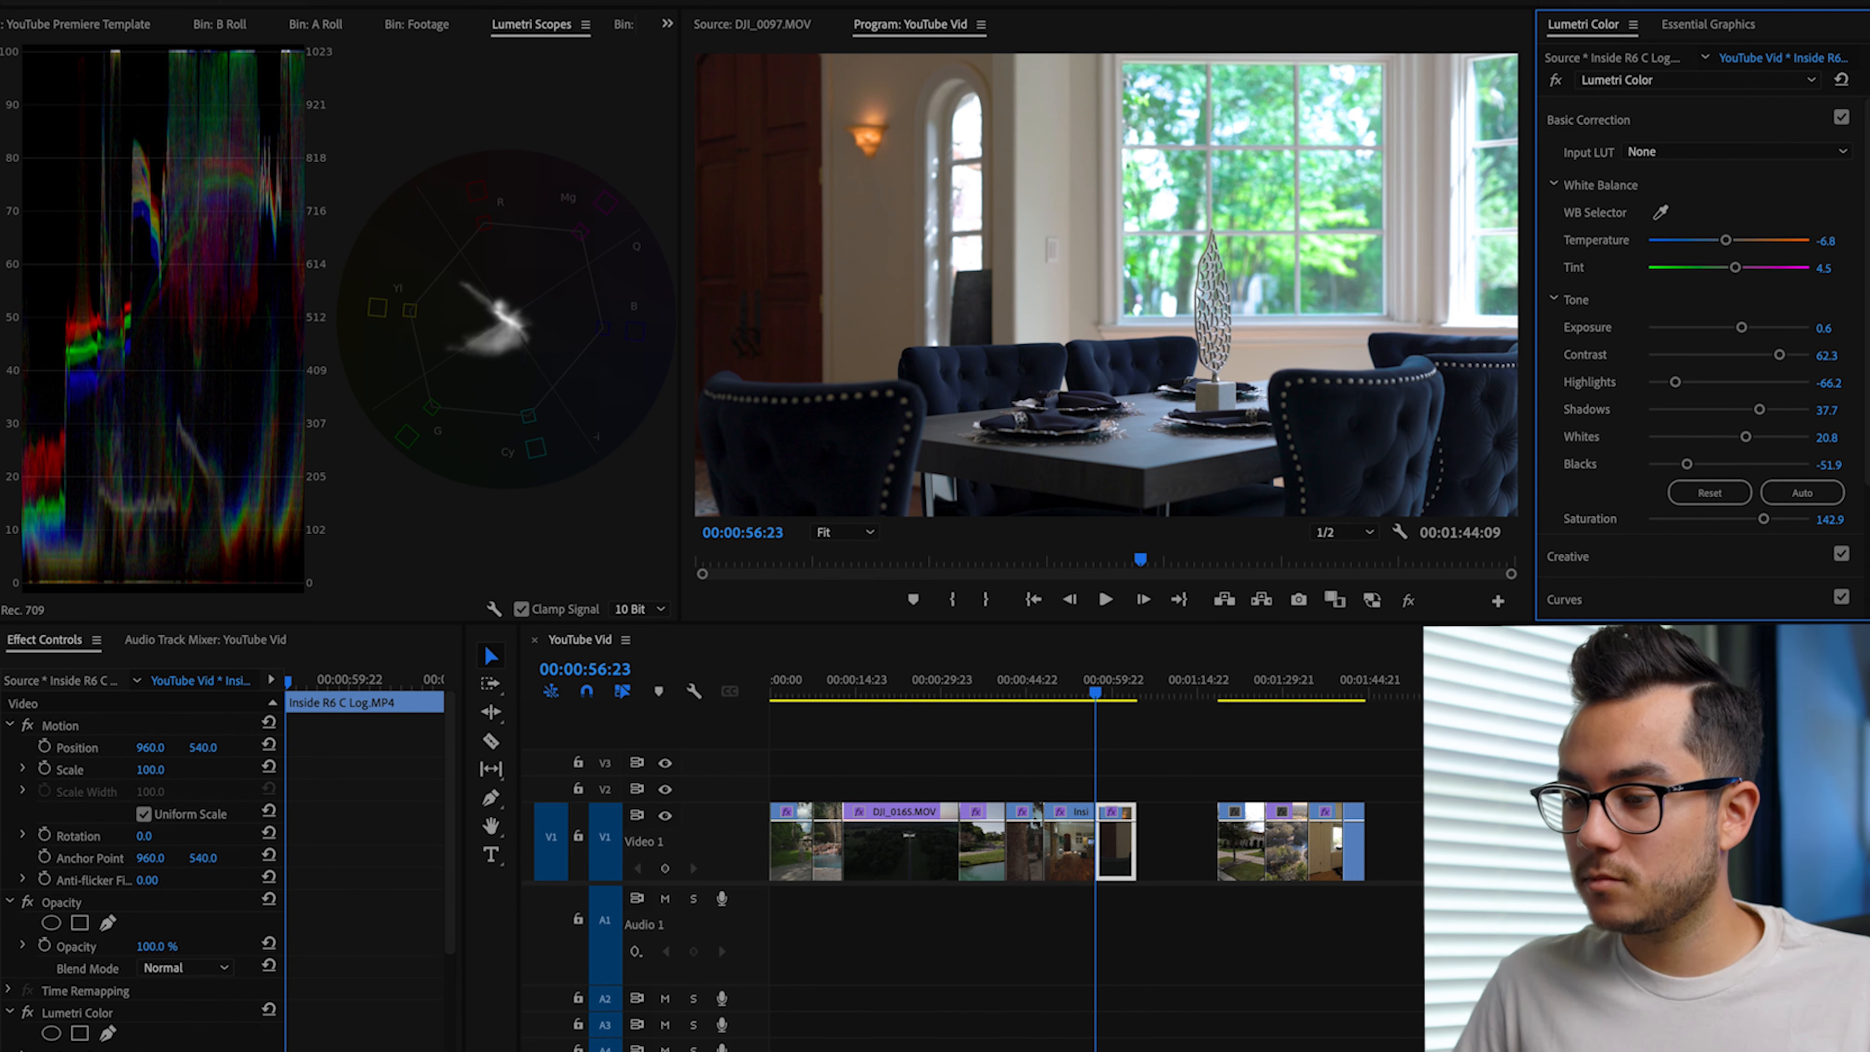
left_click_drag(1762, 518, 1767, 518)
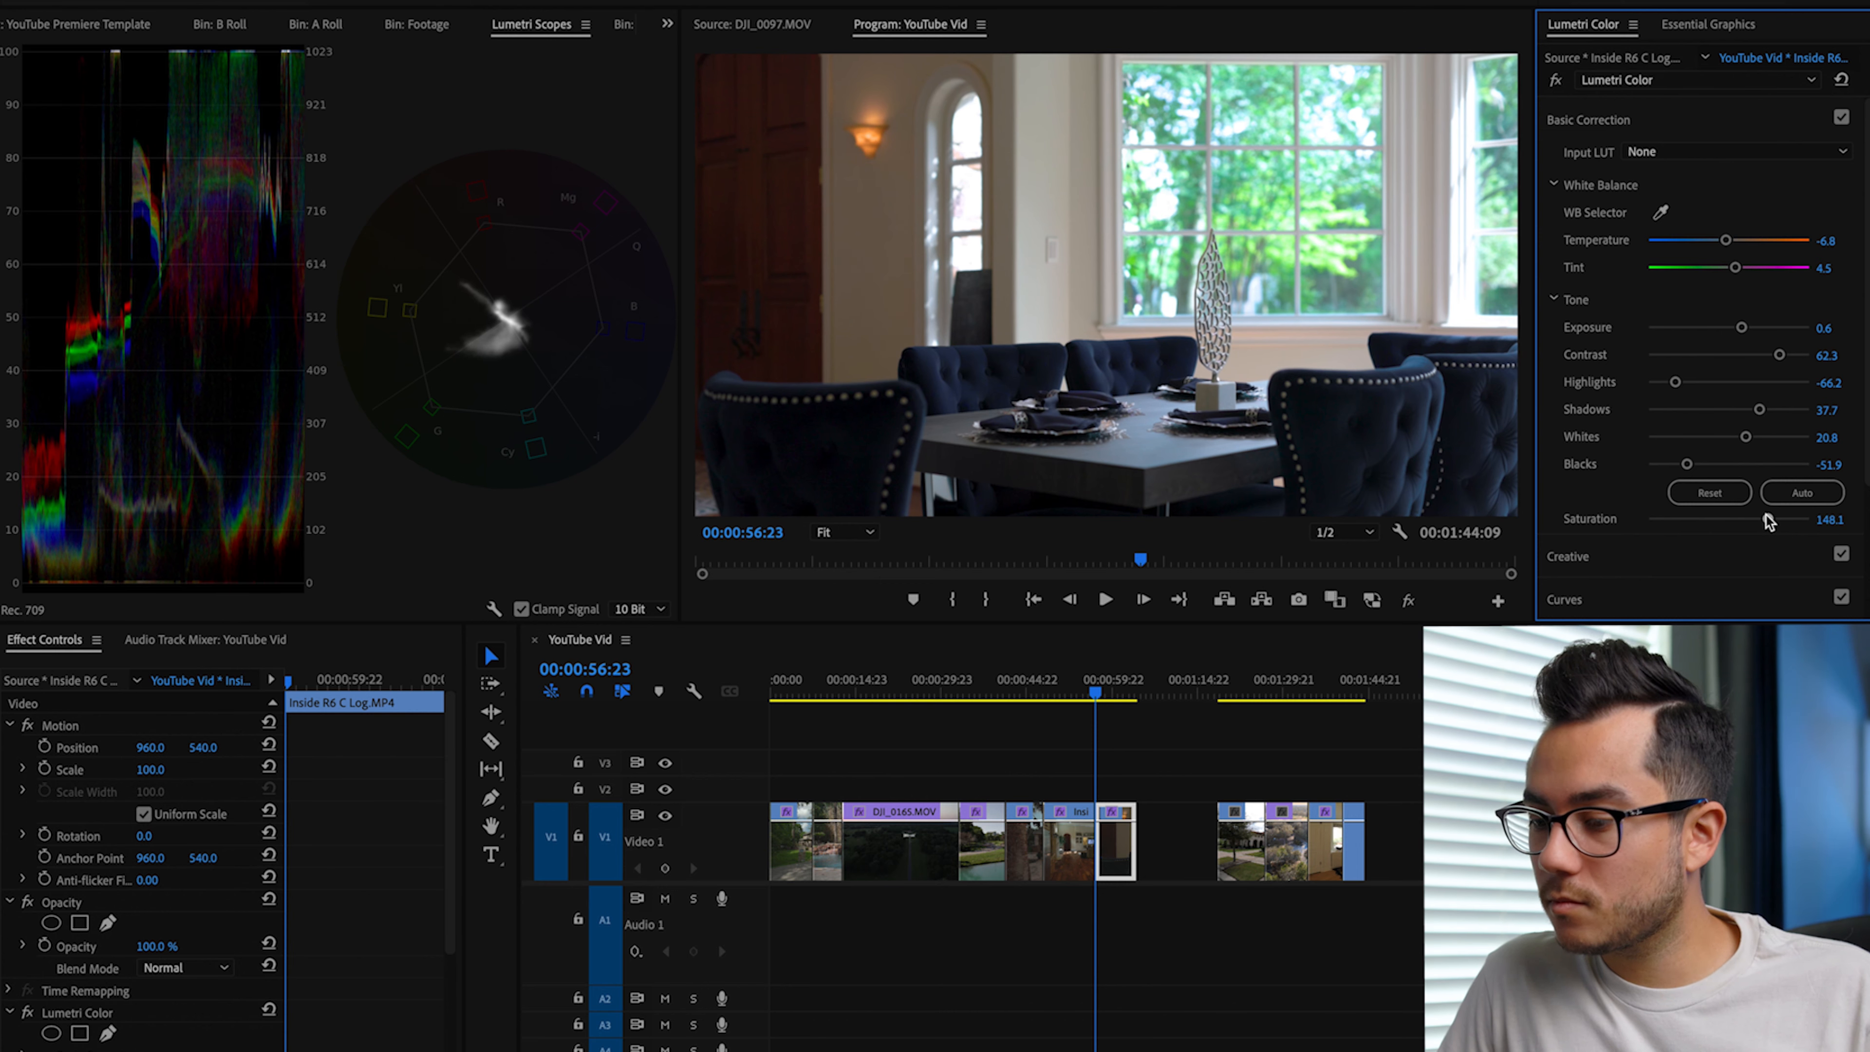
left_click_drag(1674, 382, 1671, 383)
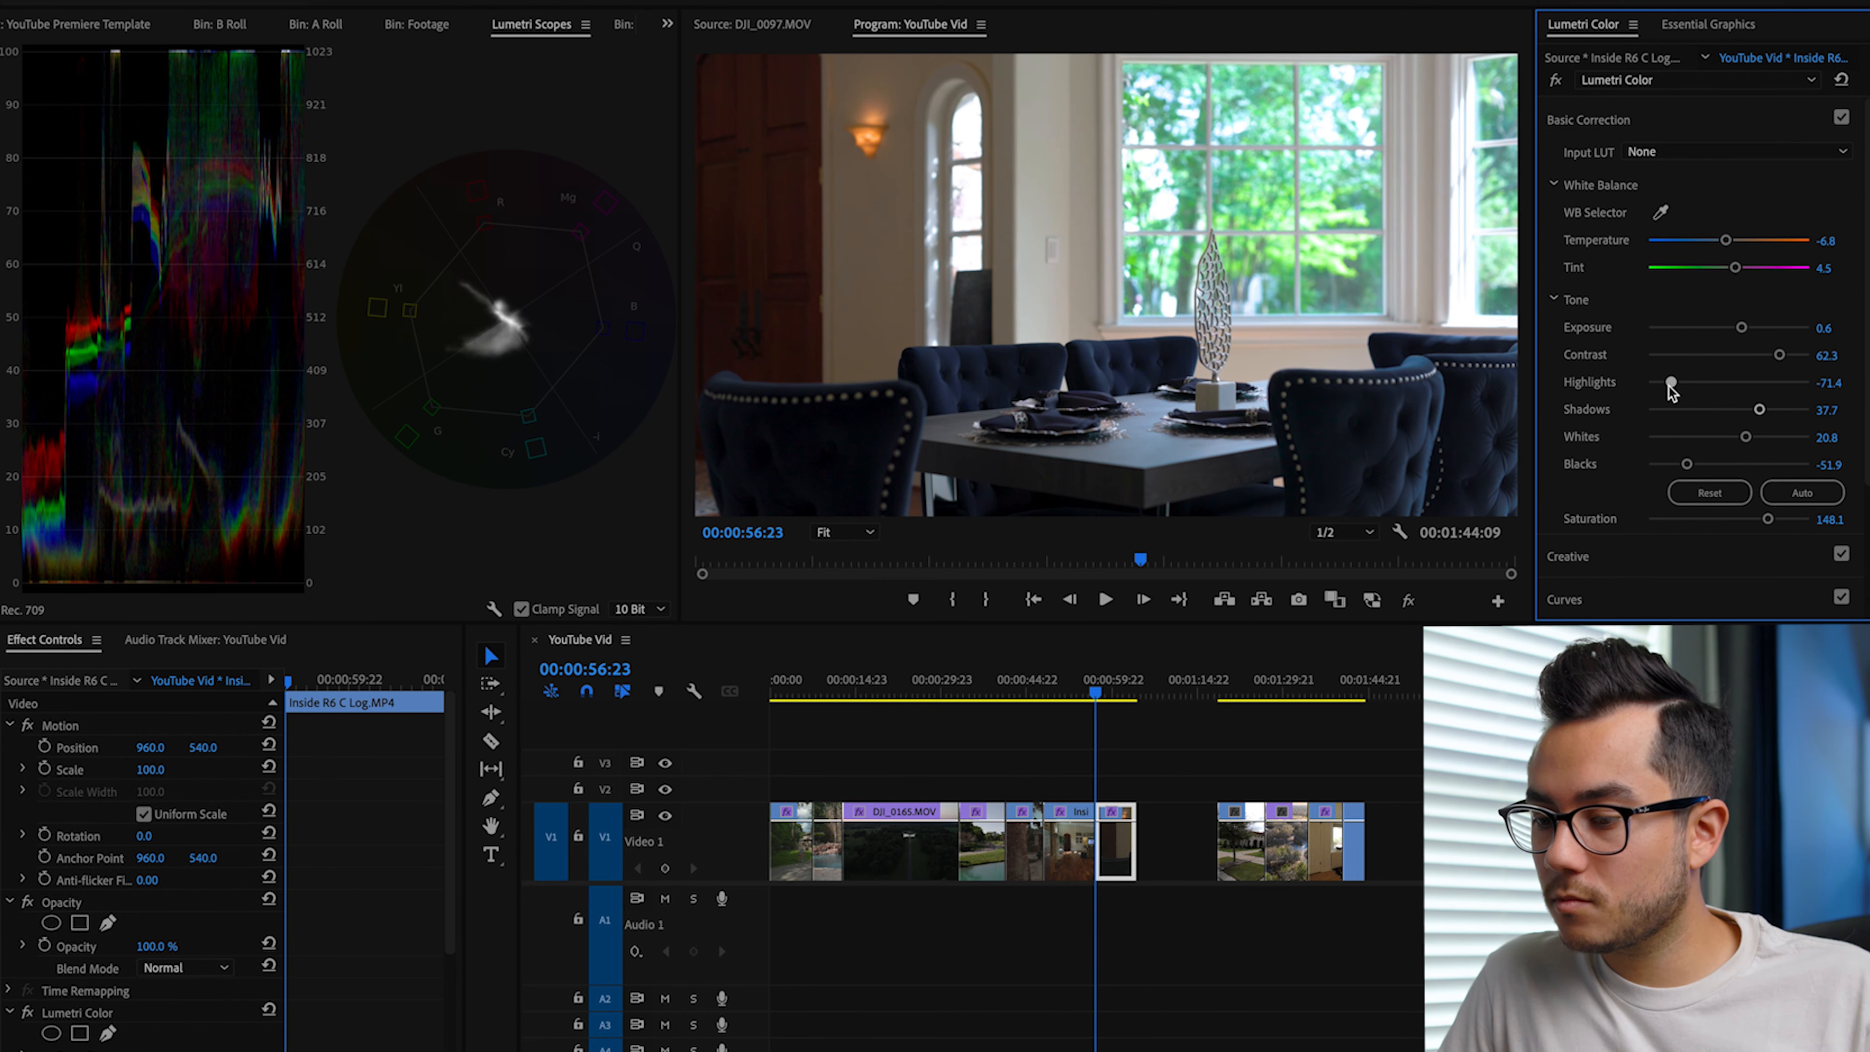
Step: Play the dining room clip and compare it with and without the Lumetri Color effect
key("space")
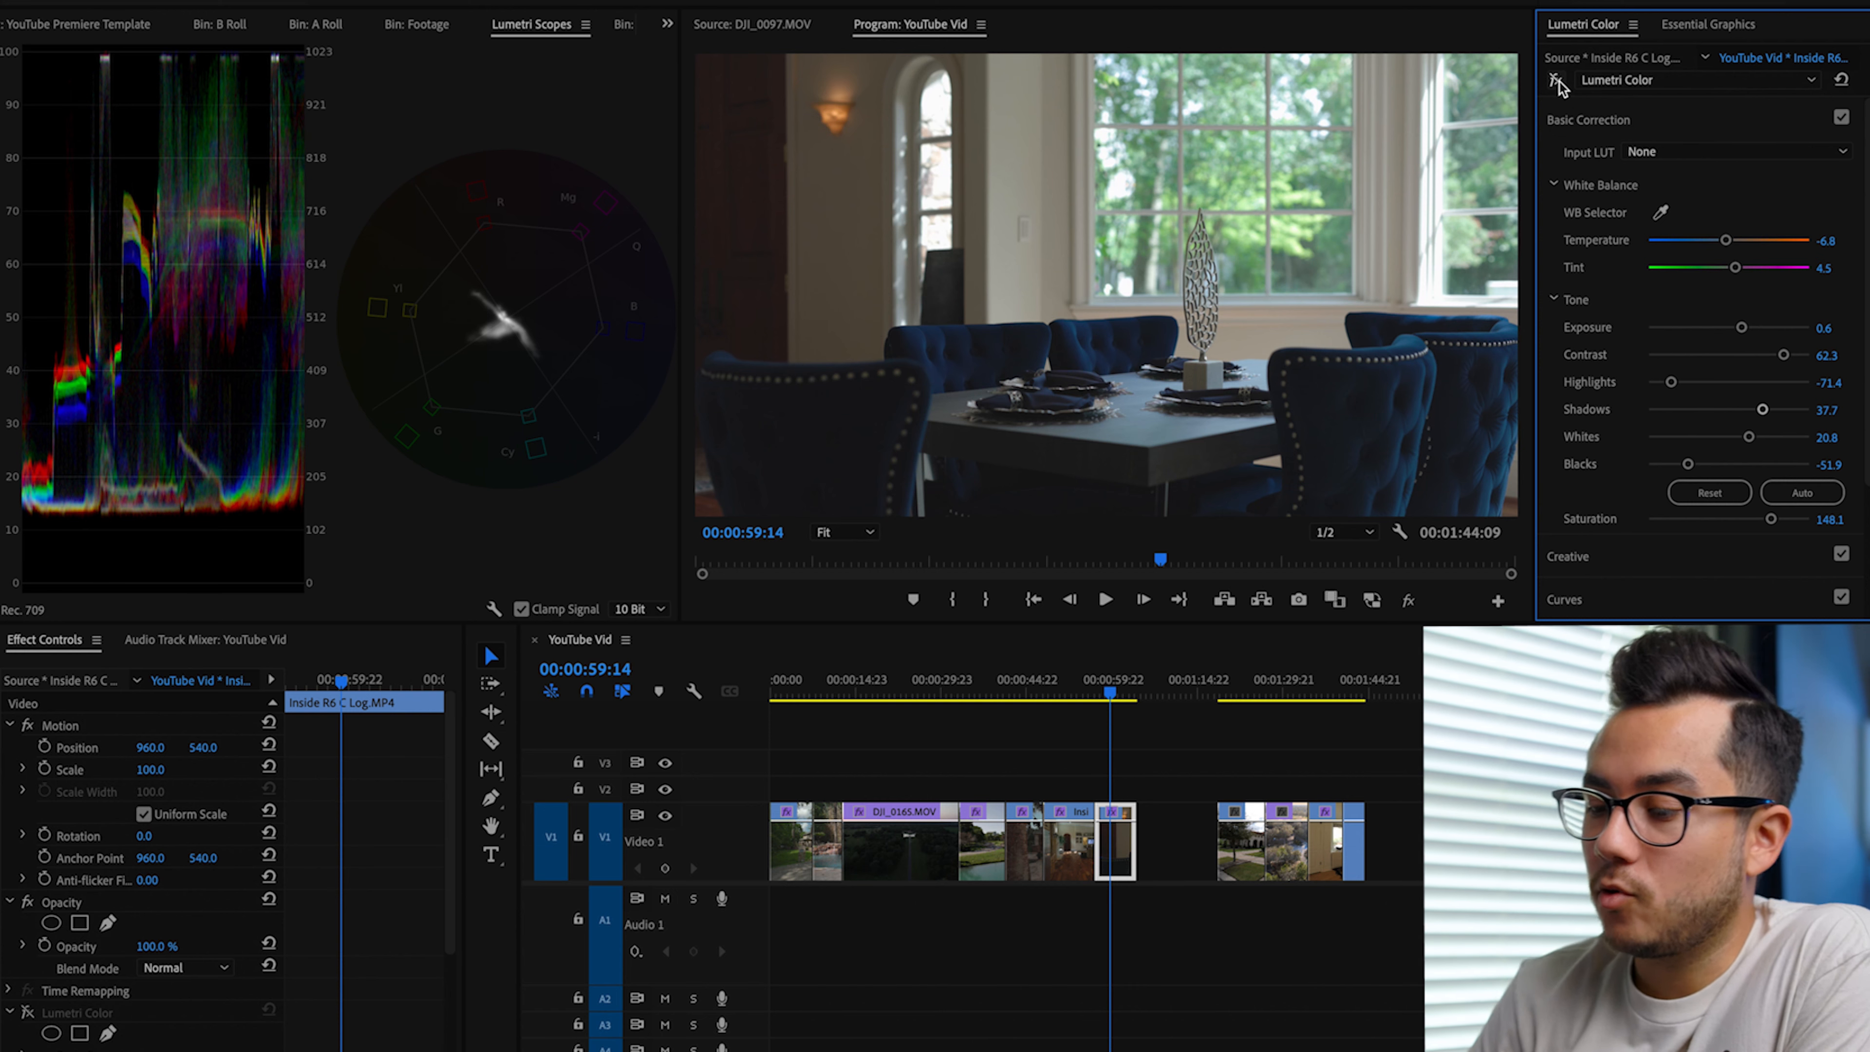
left_click(1558, 80)
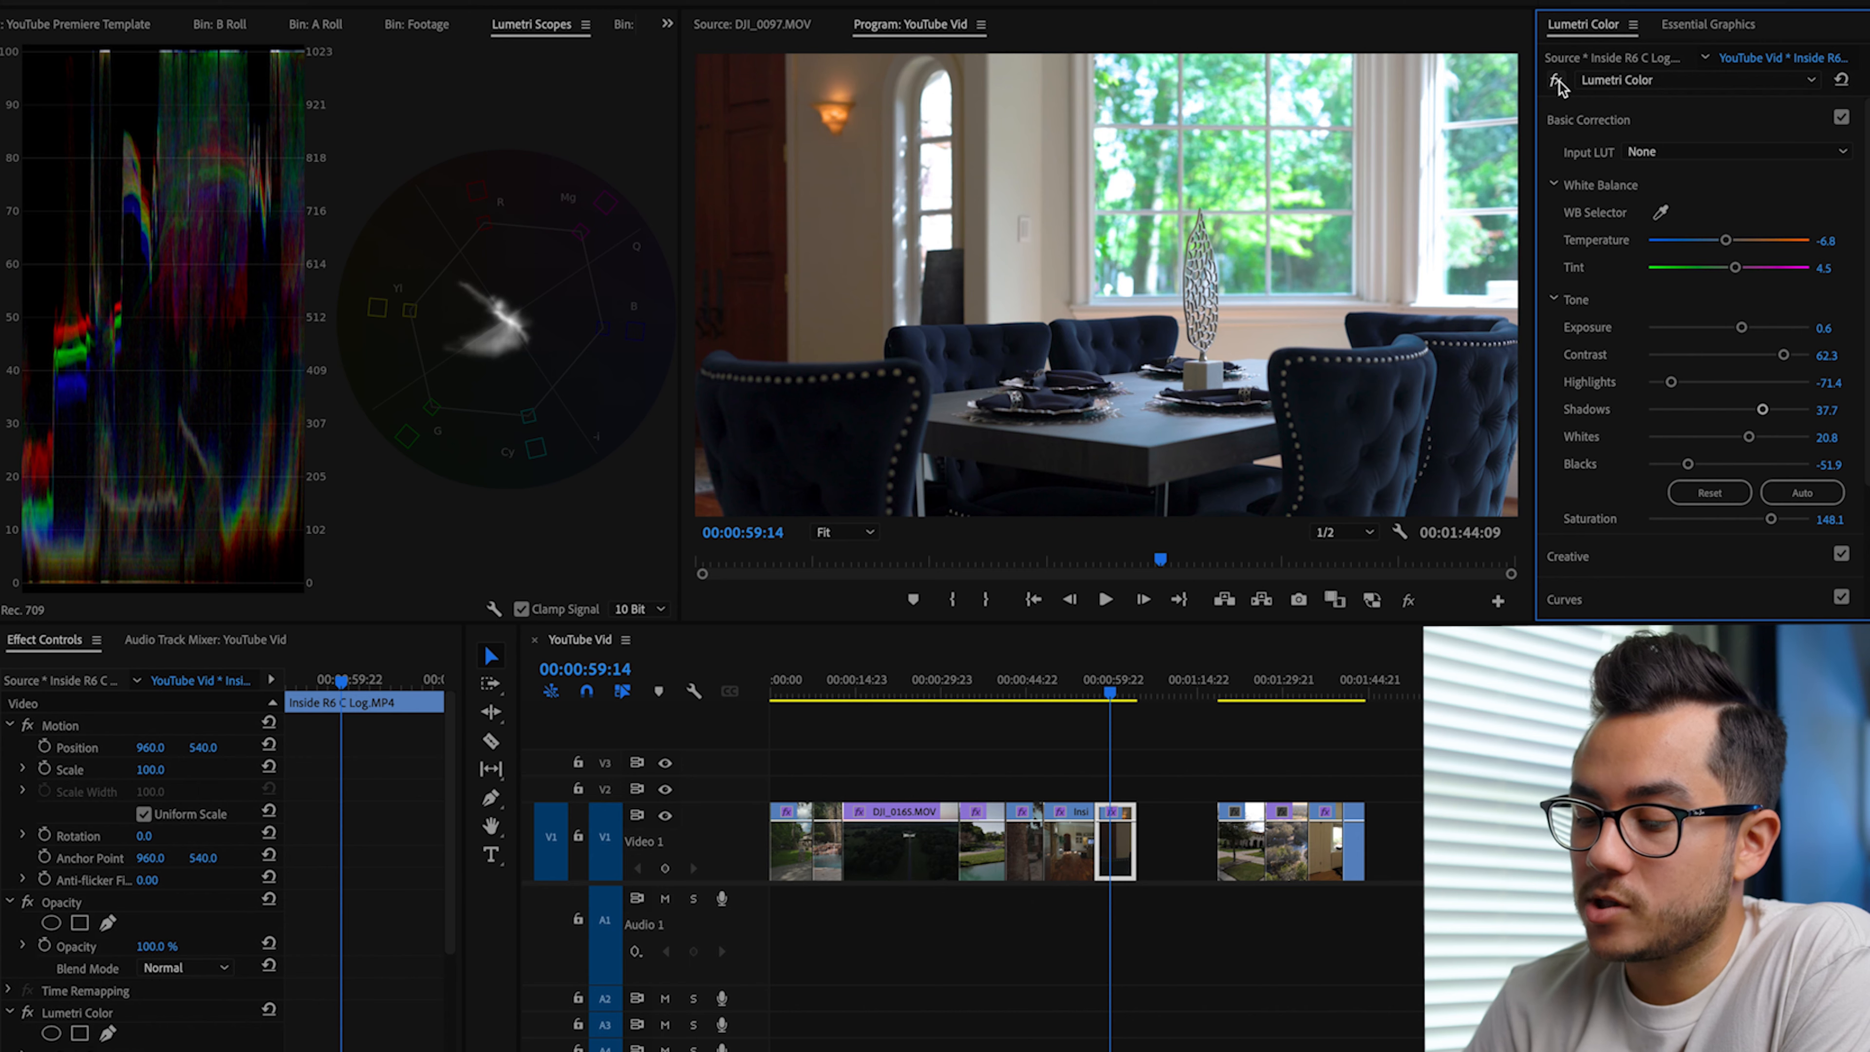
key("Up")
key("space")
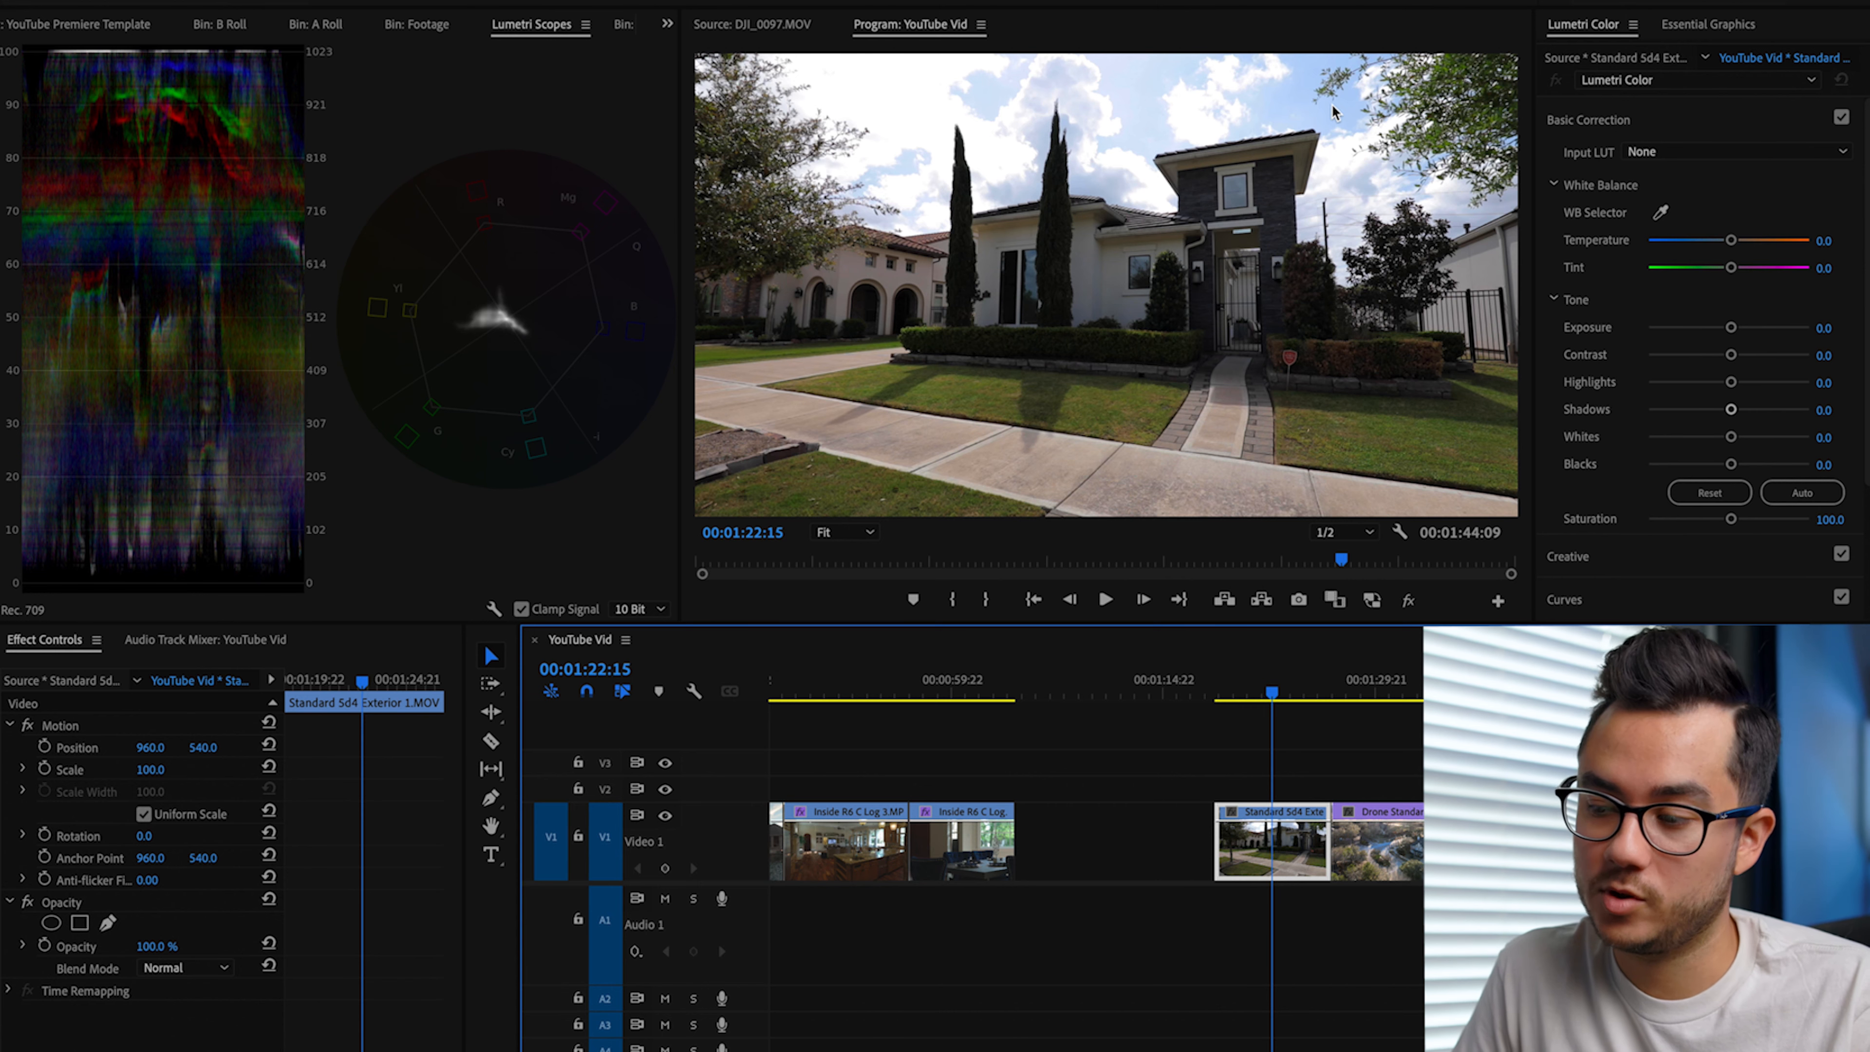
Step: Set the Standard Sd4 Exterior 1.MOV clip's Blacks to -2.6, Highlights to -57.1, Shadows to 29.9 and Contrast to 49.4
left_click(1706, 440)
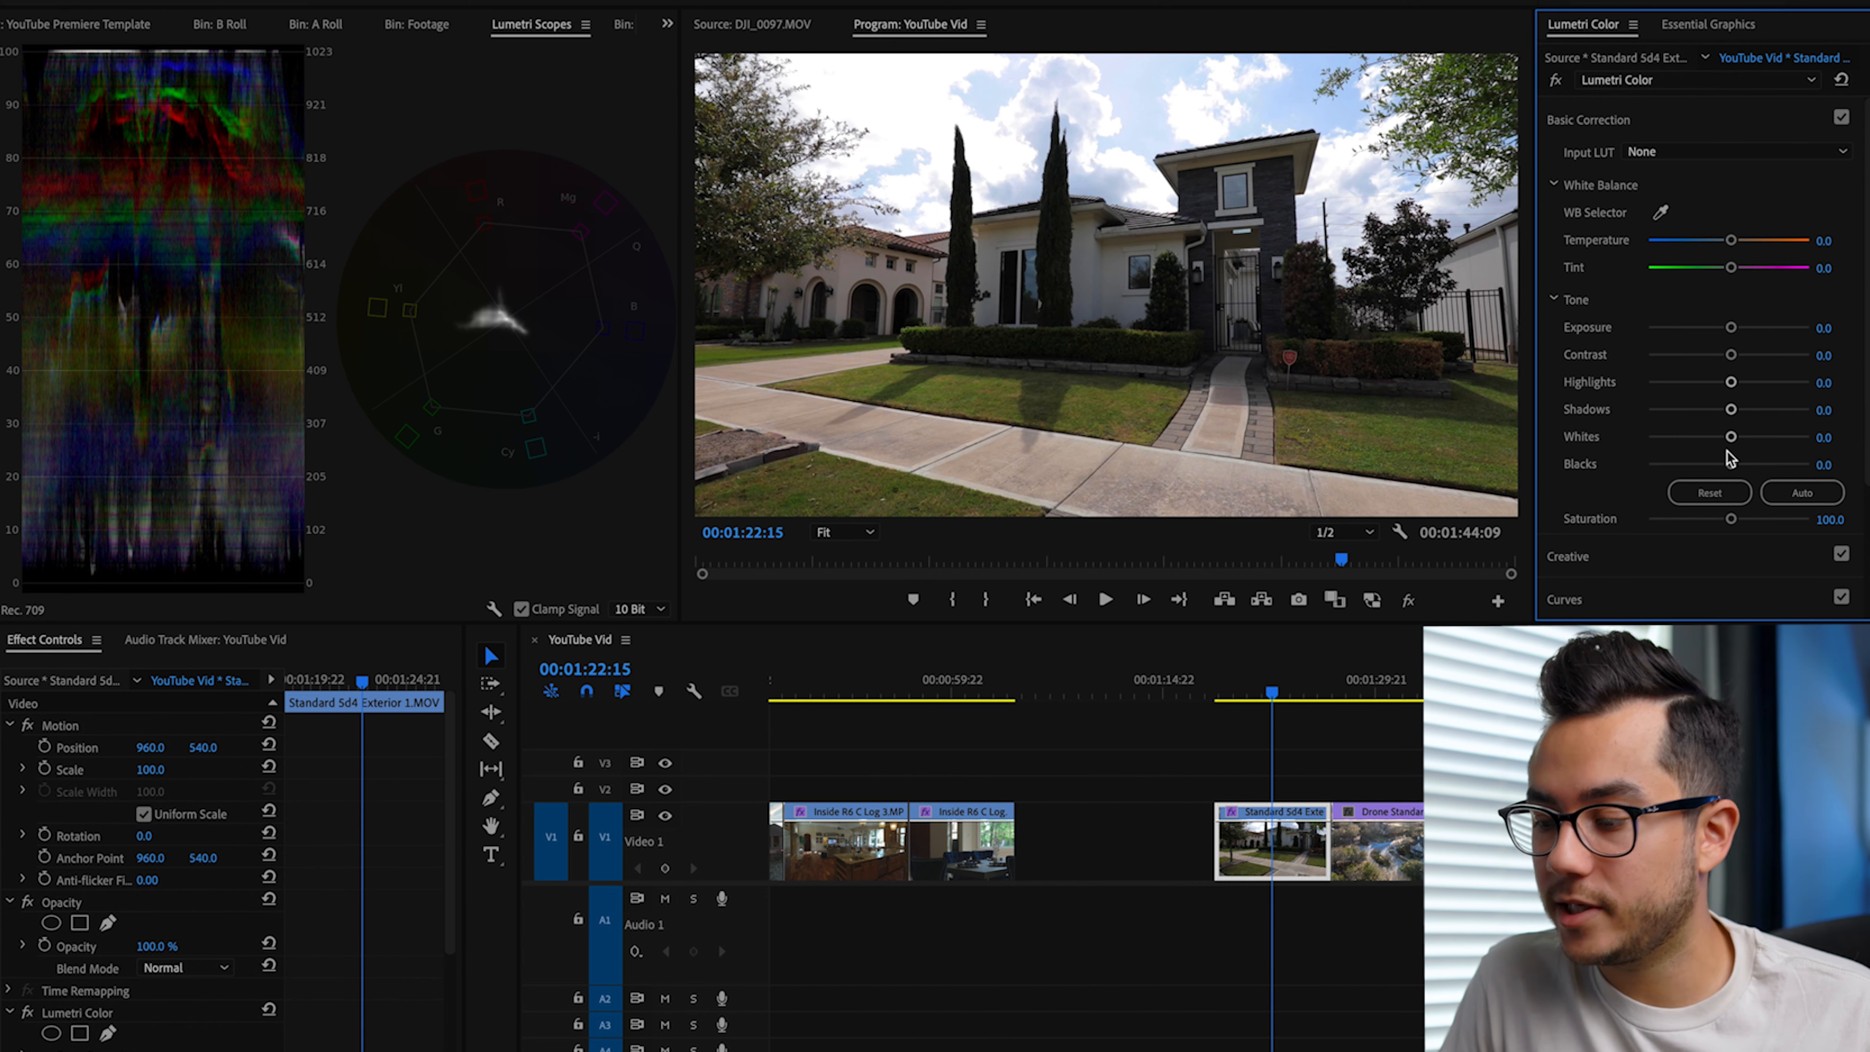
left_click_drag(1730, 464, 1727, 467)
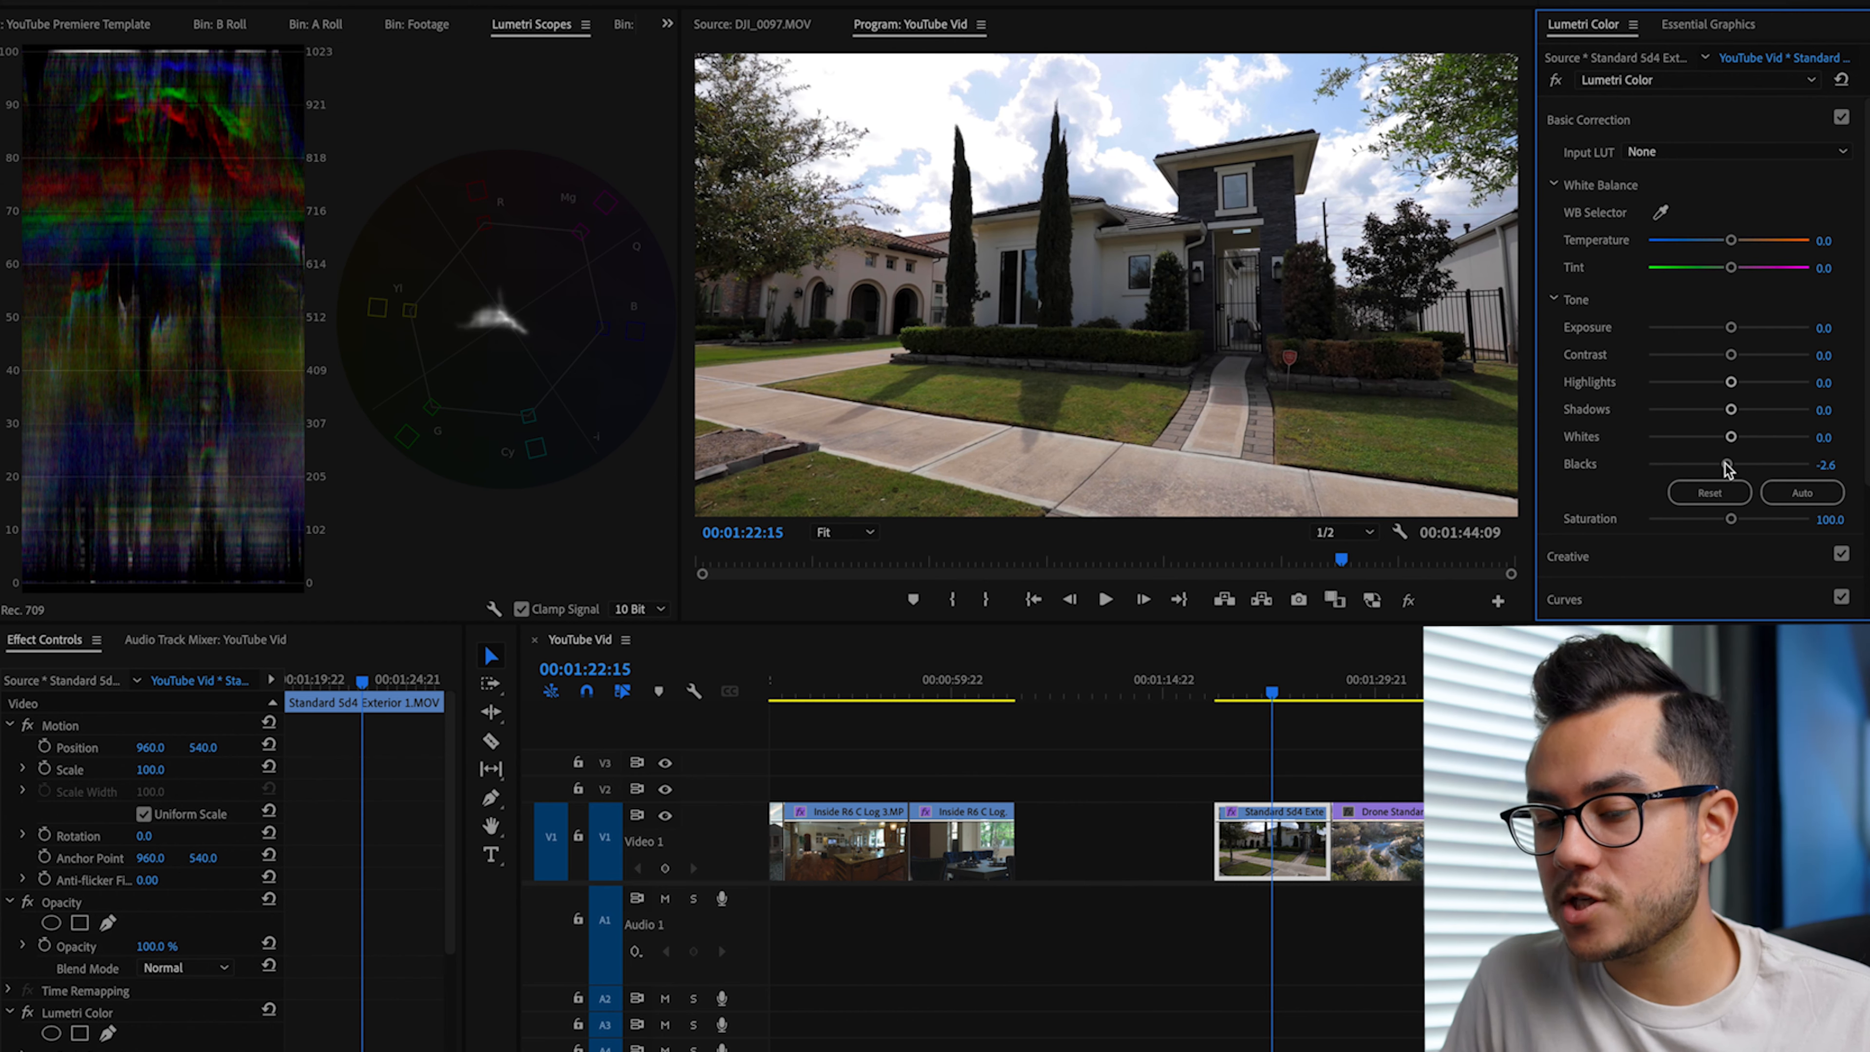
left_click_drag(1731, 382, 1699, 385)
double_click(1698, 389)
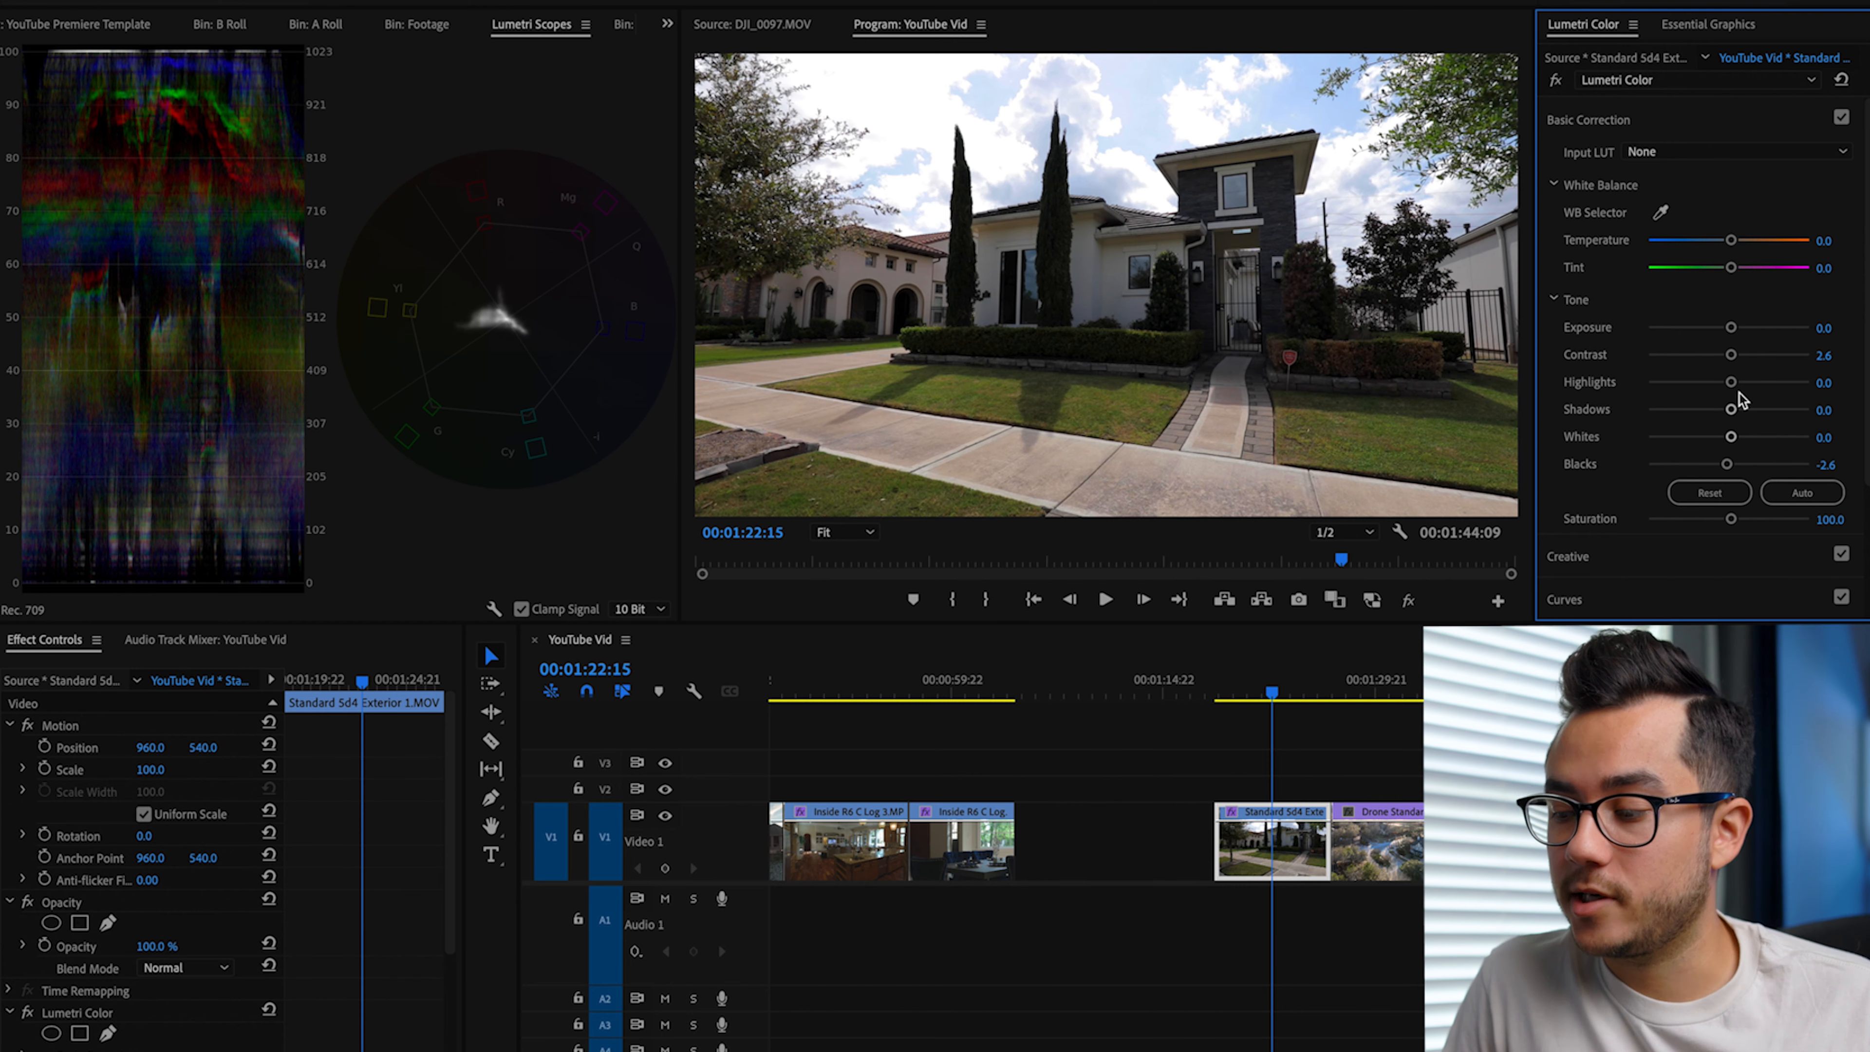
left_click_drag(1730, 382, 1768, 356)
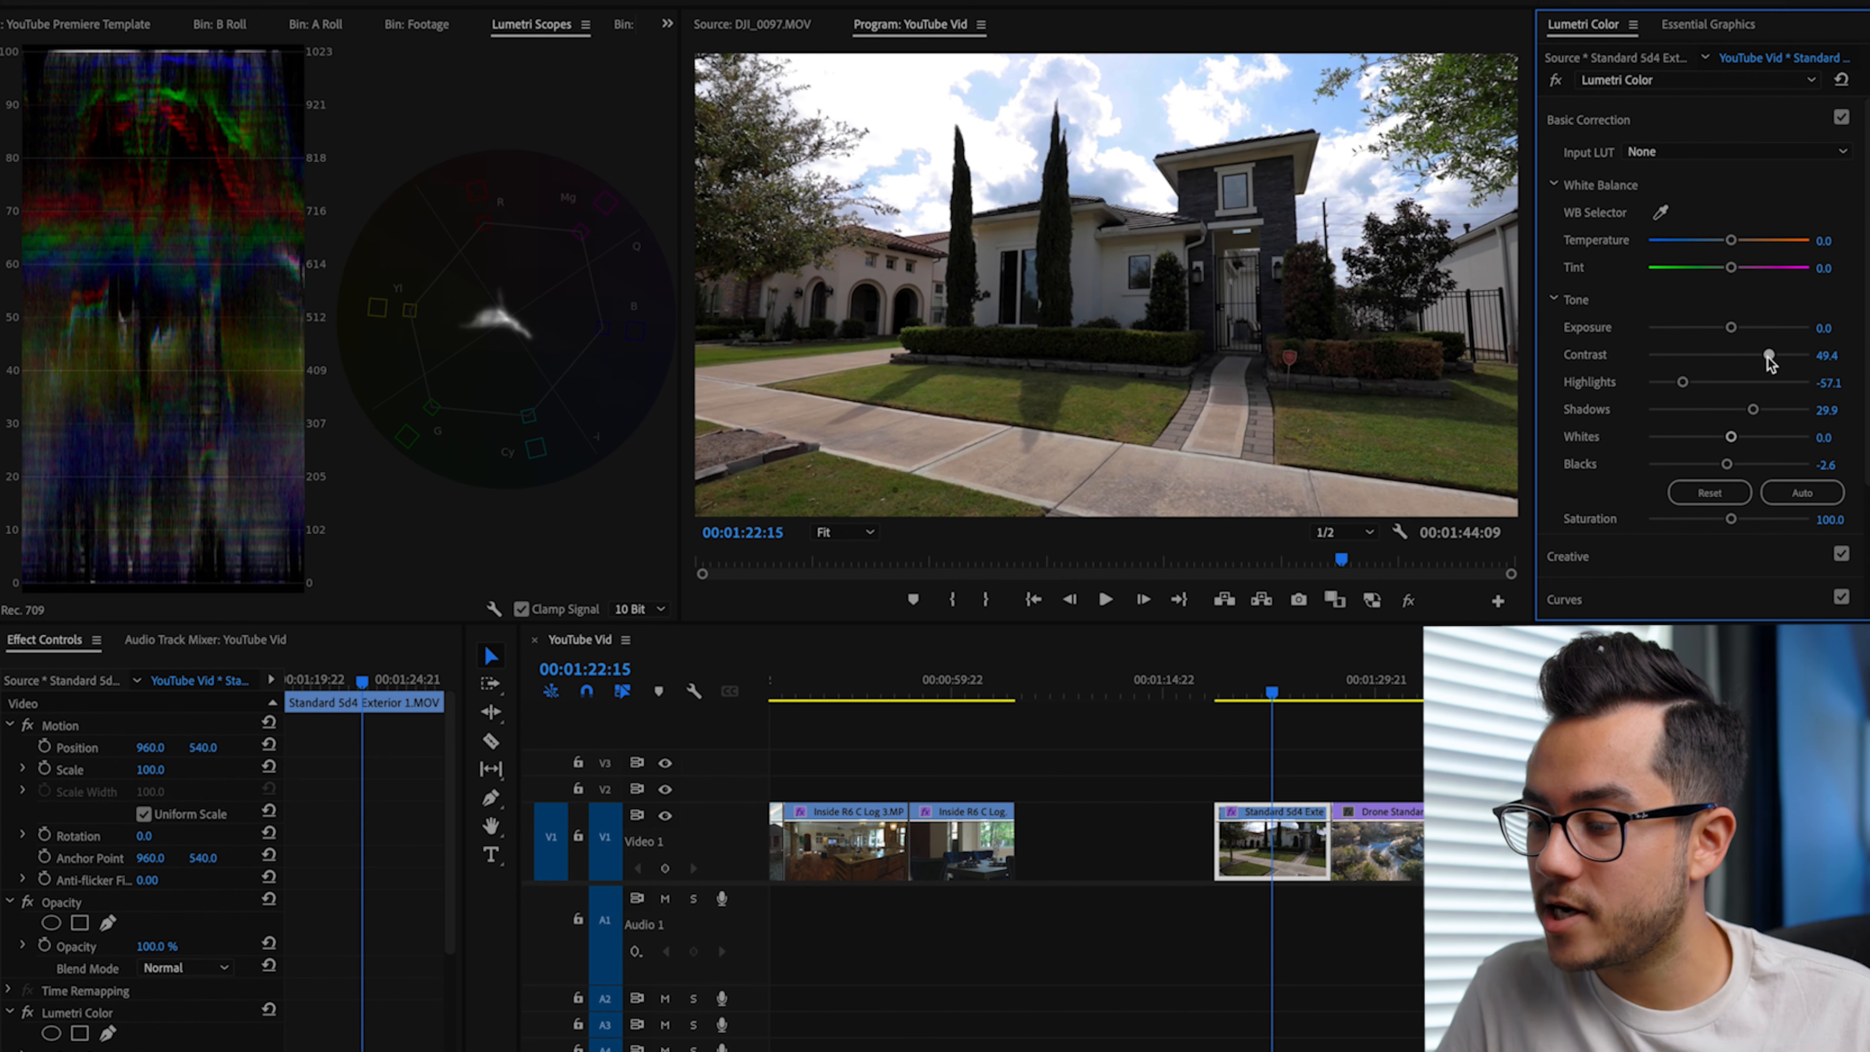
Step: Set the exterior clip's Saturation to 171.4, Whites to -11.7 and Blacks to -5.2, and white-balance it from the cloud above the house
left_click_drag(1732, 520, 1786, 520)
left_click_drag(1731, 437, 1719, 438)
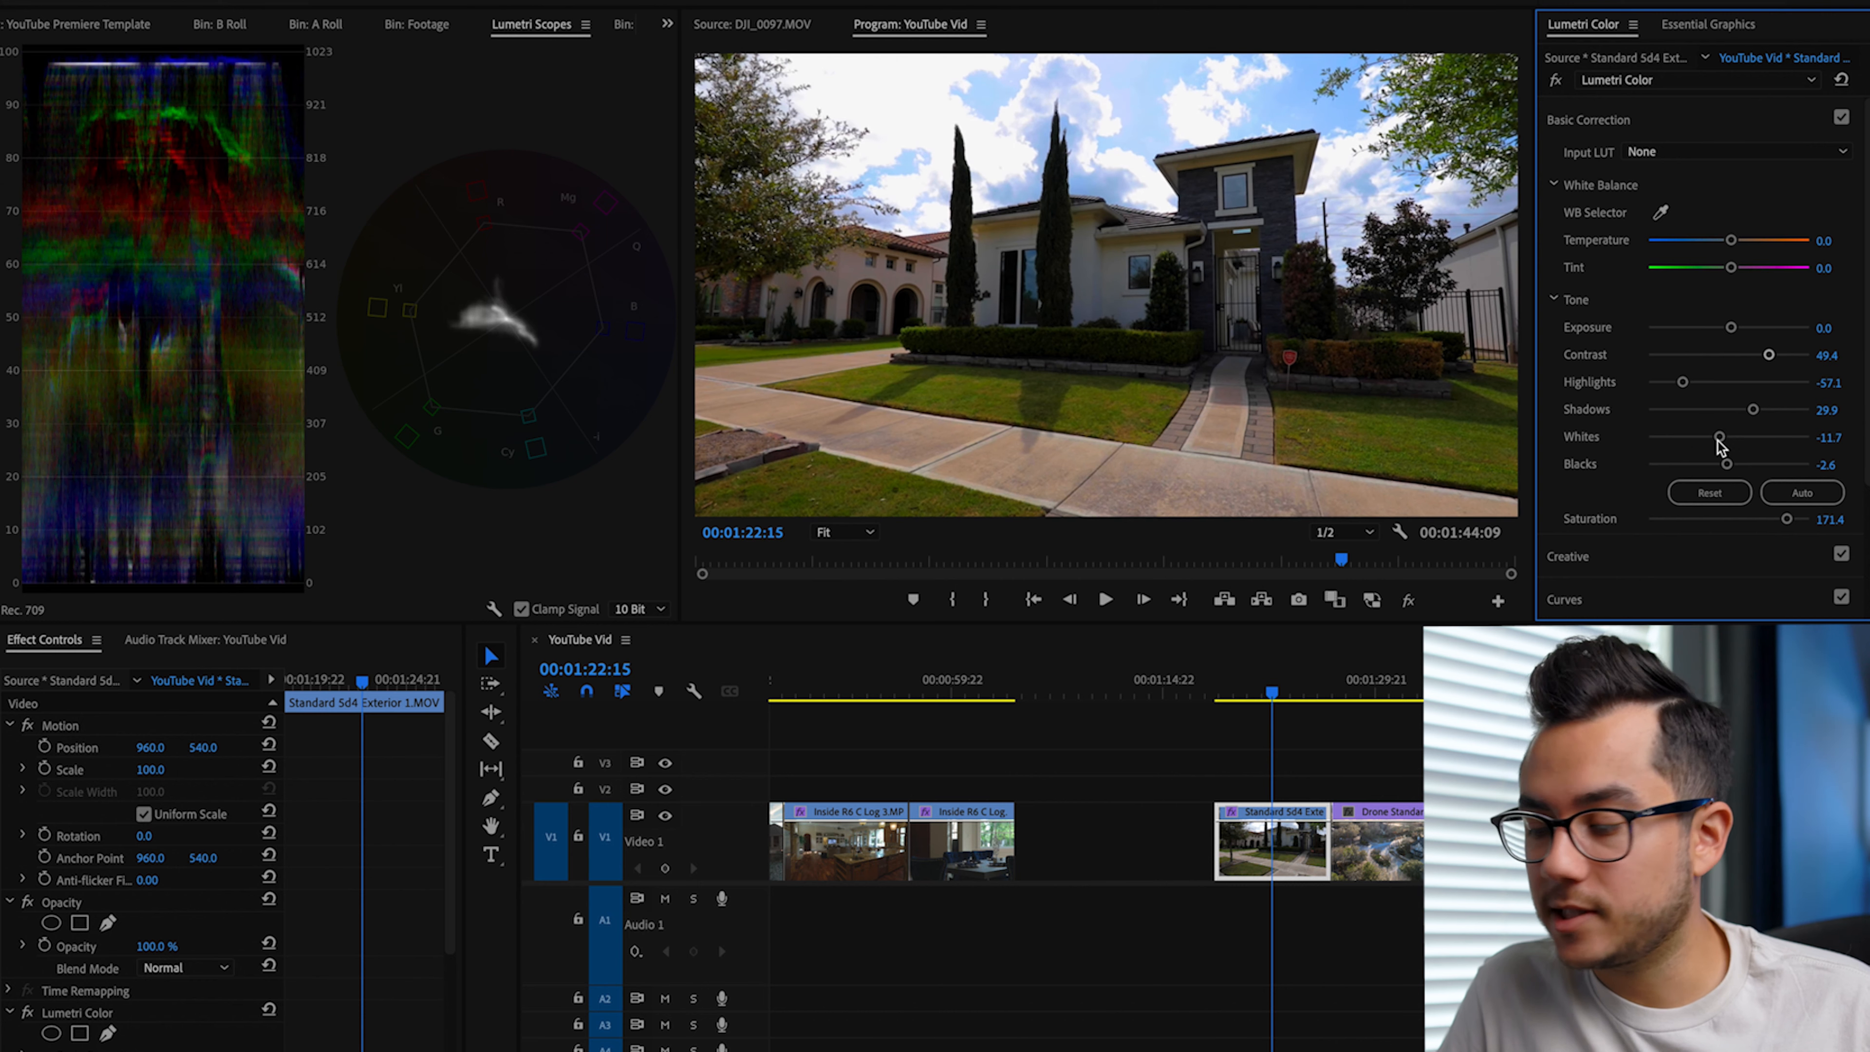
left_click_drag(1726, 468, 1722, 468)
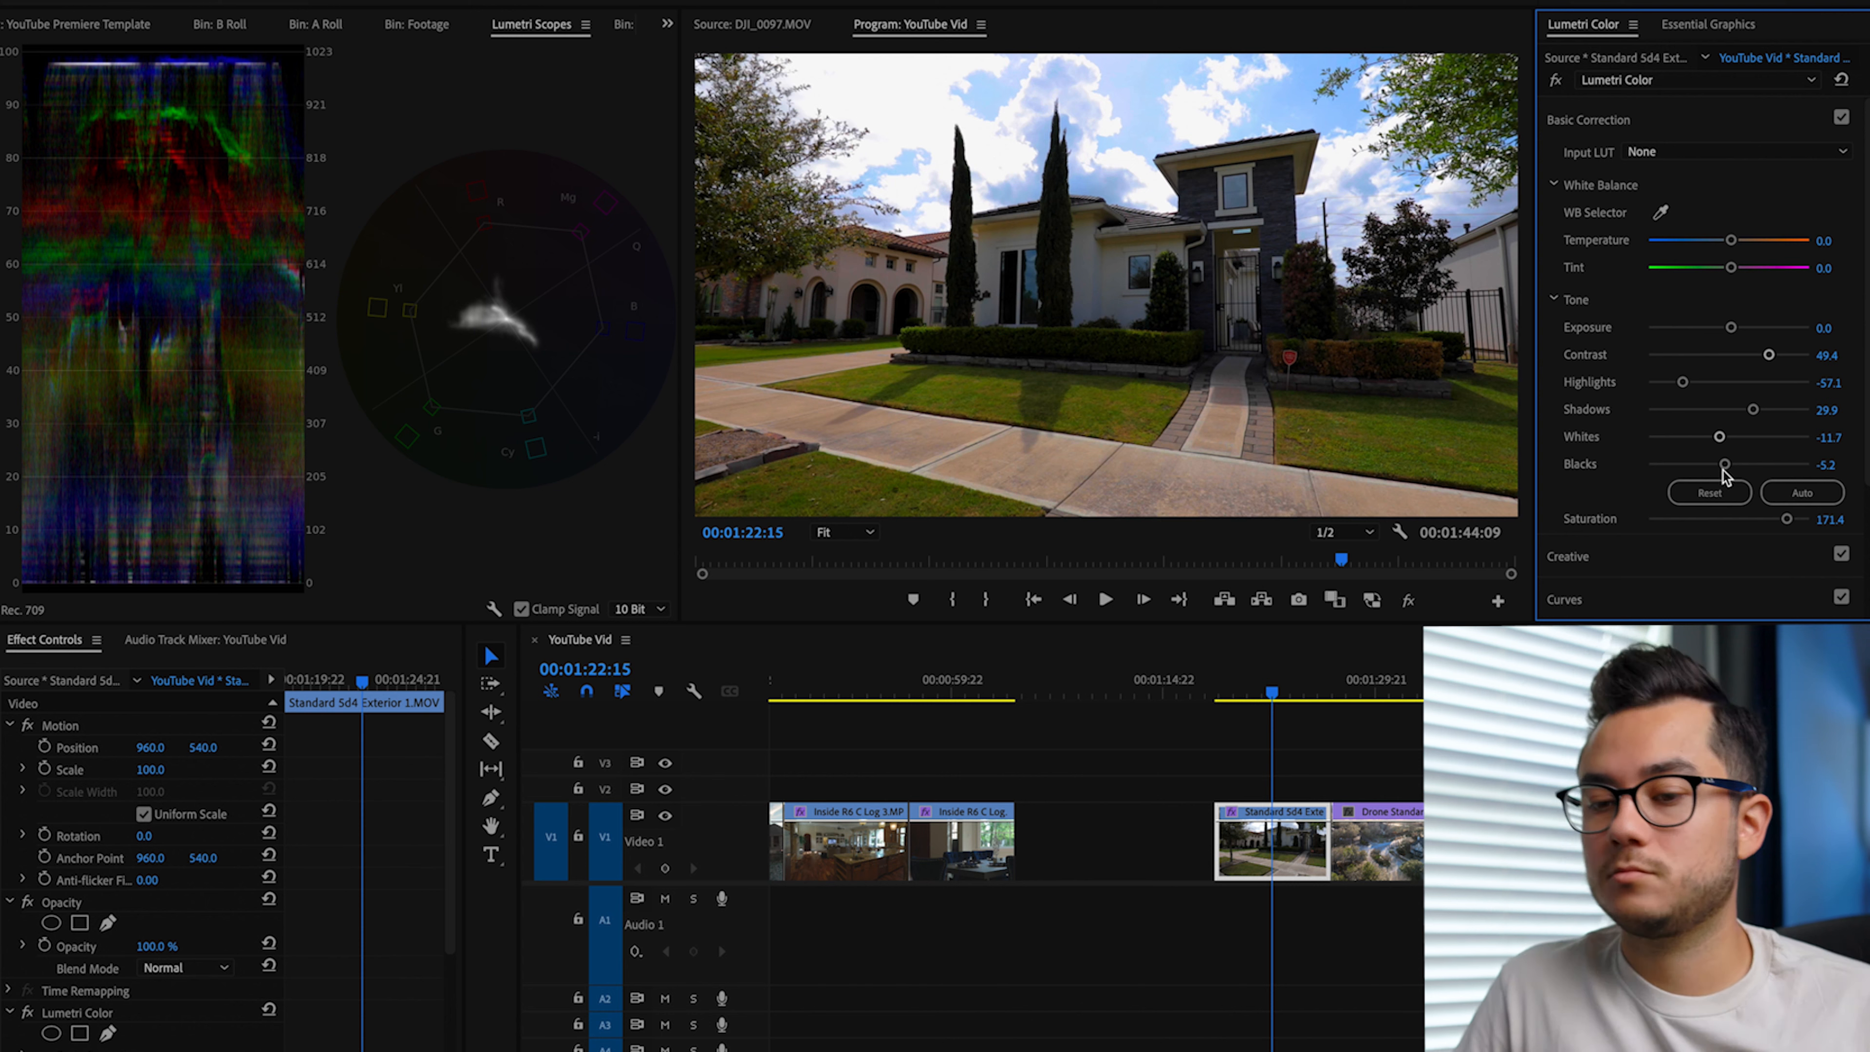
left_click(1660, 212)
left_click(1073, 88)
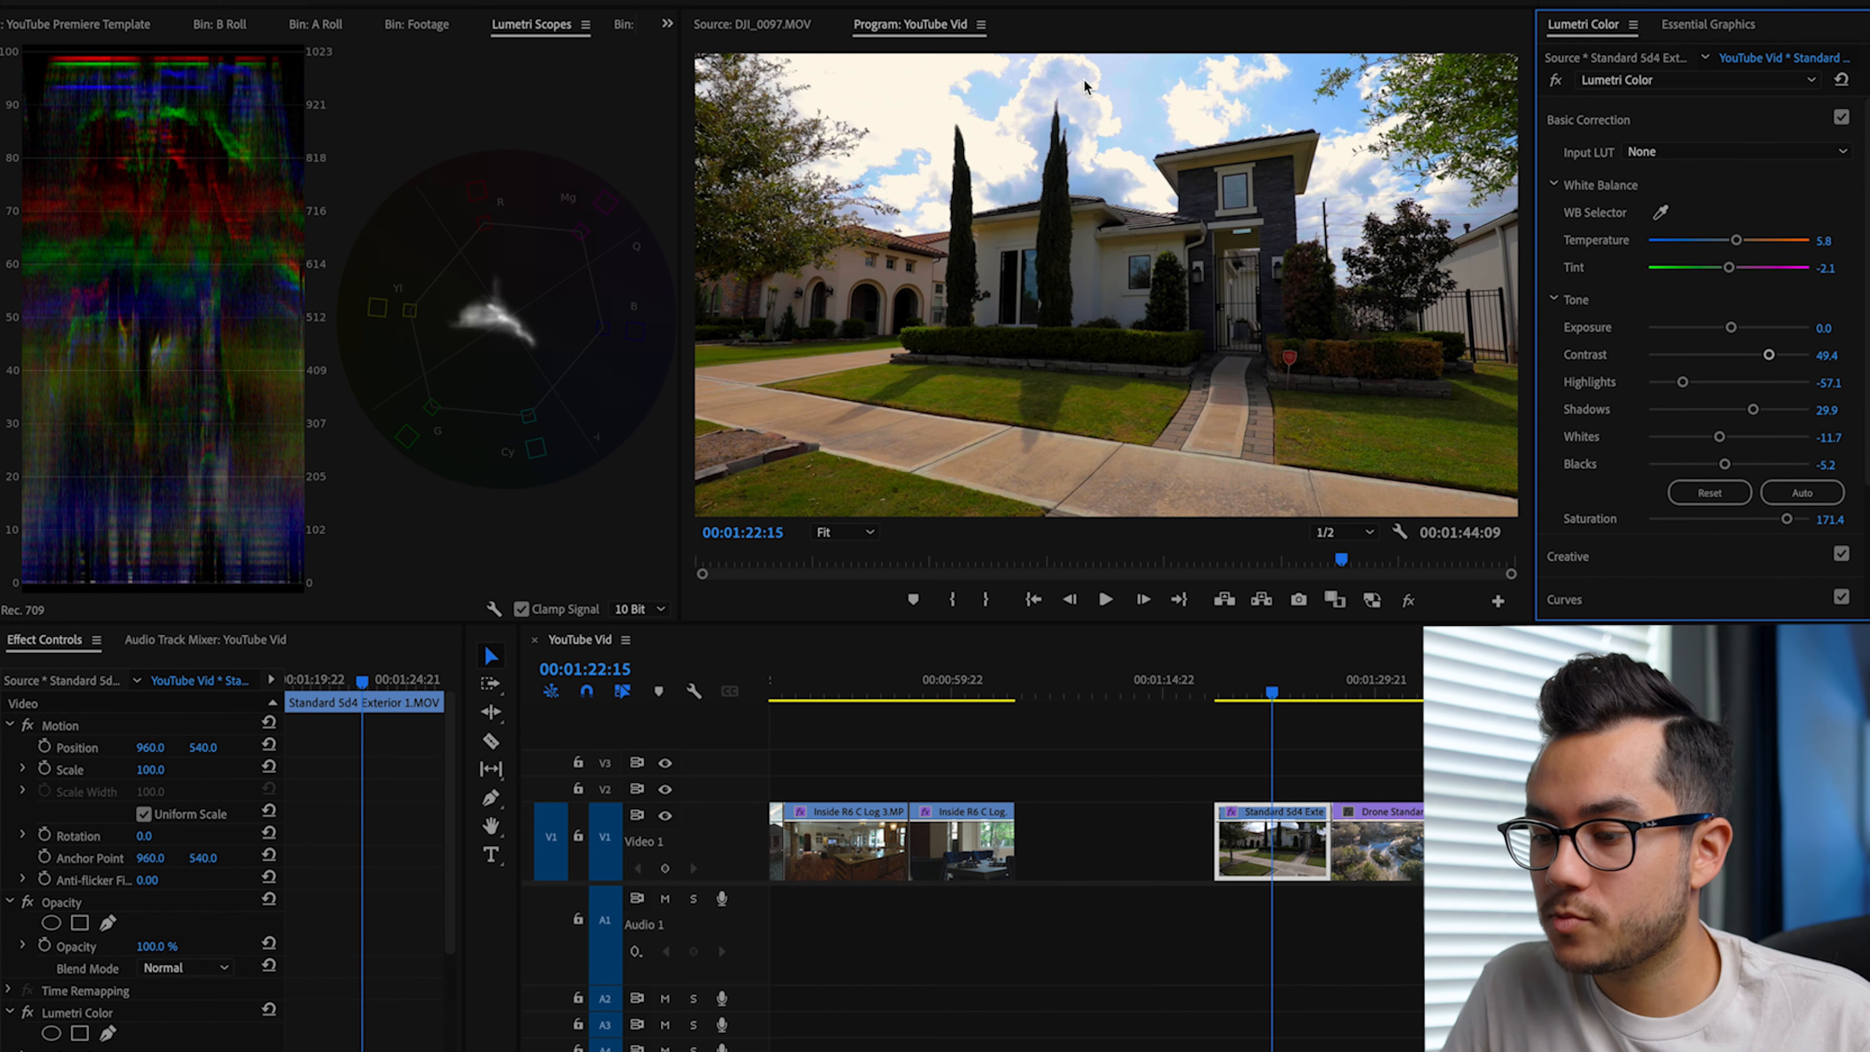
Step: Play the graded exterior clip from its start twice to review the look
key("Up")
key("space")
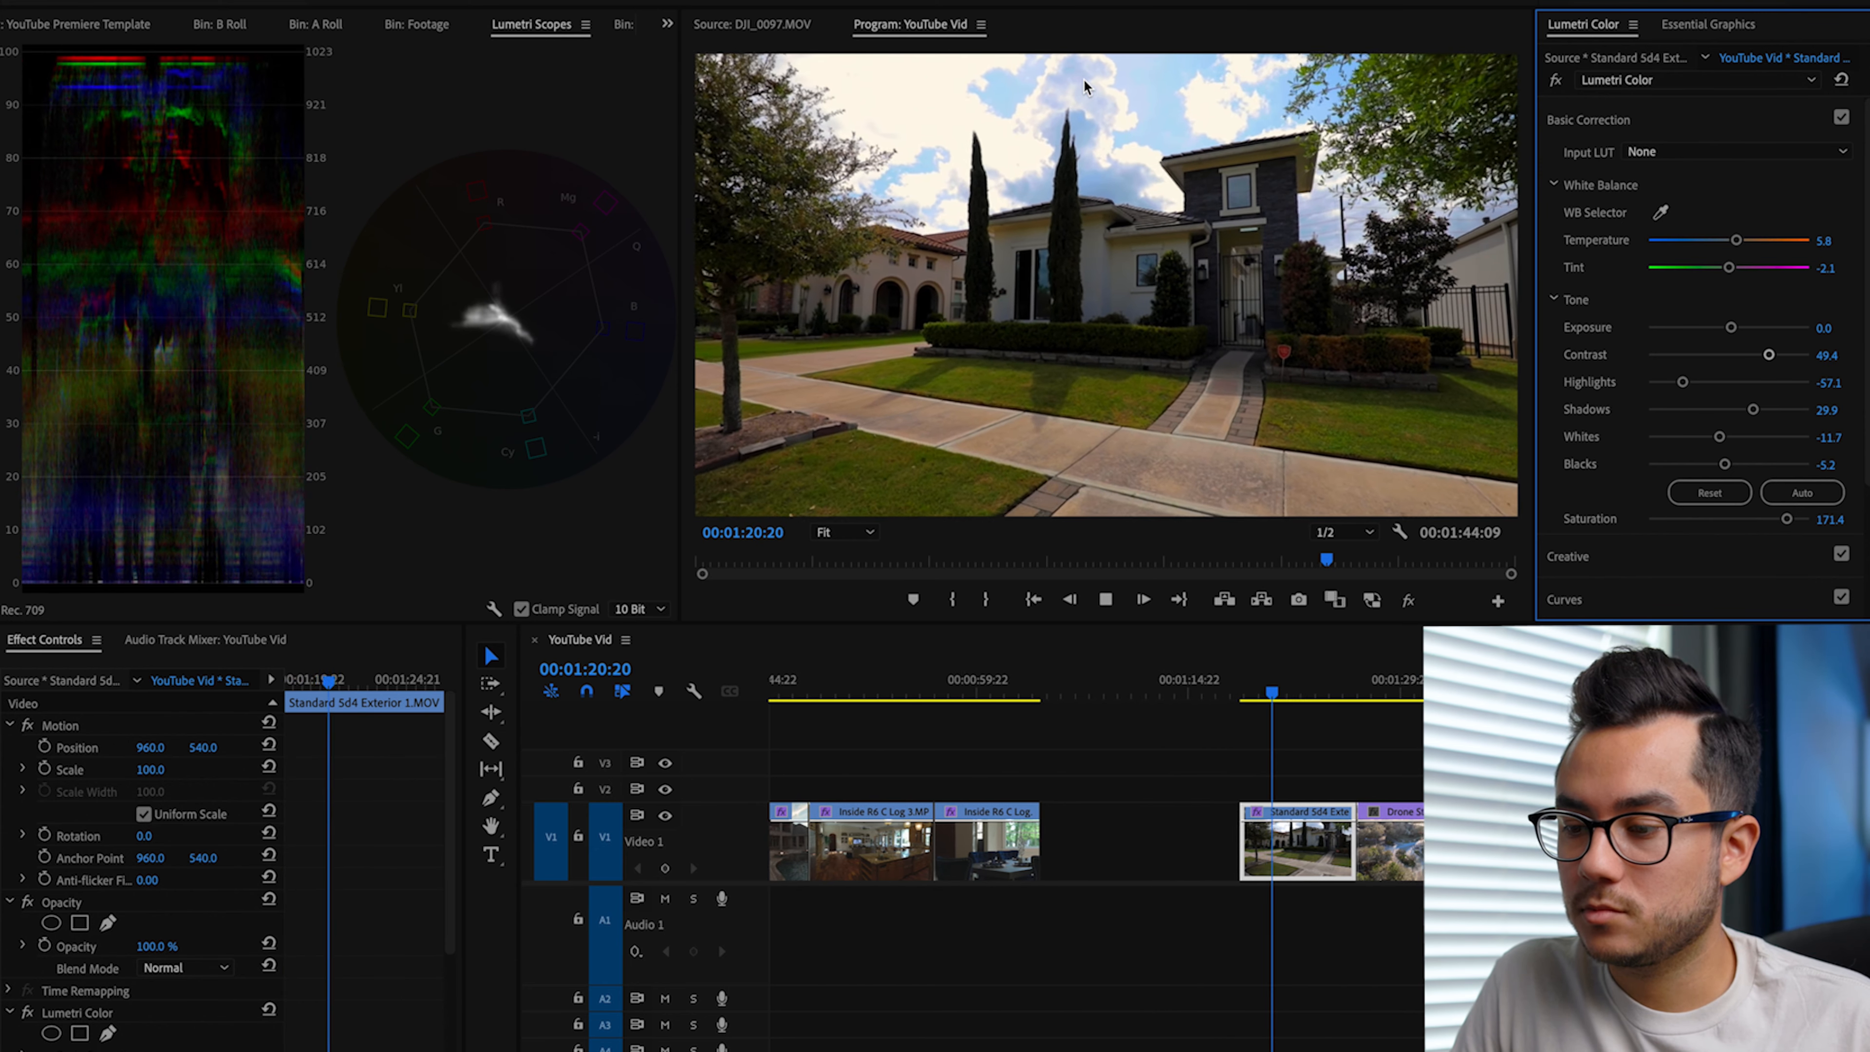
key("space")
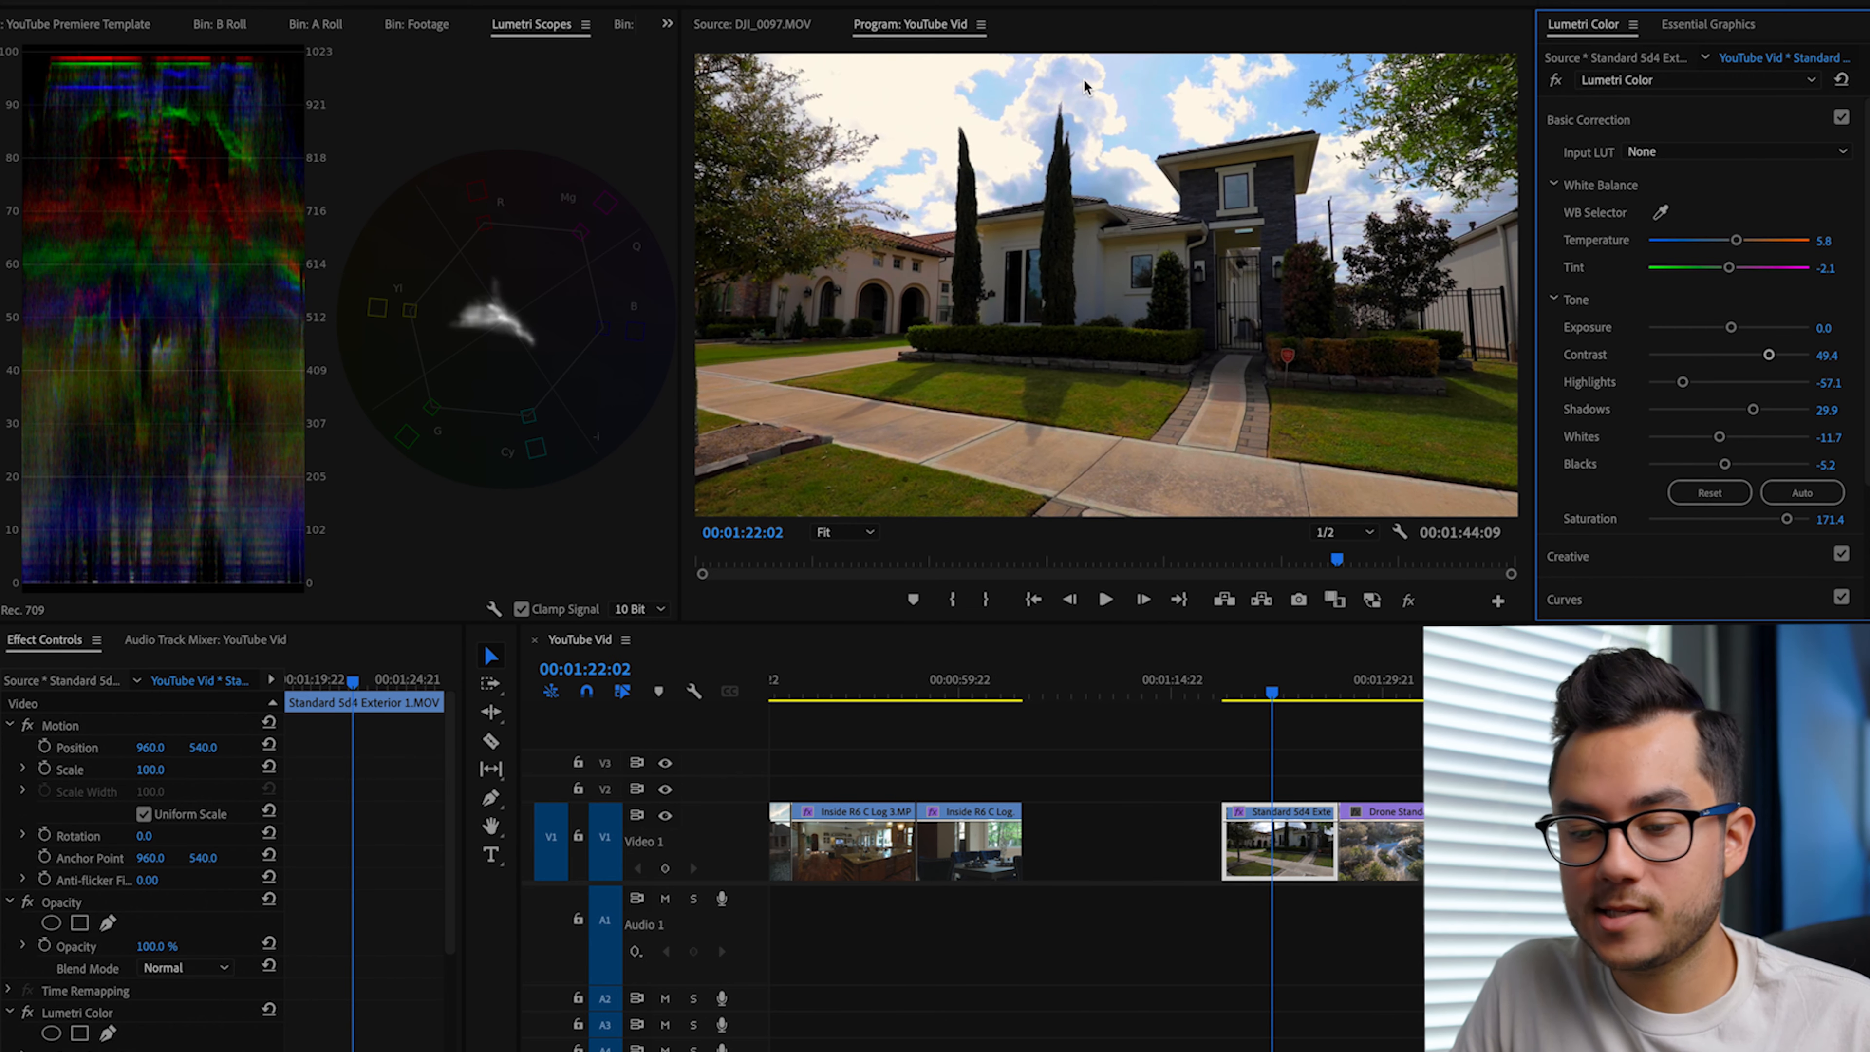
key("Up")
key("space")
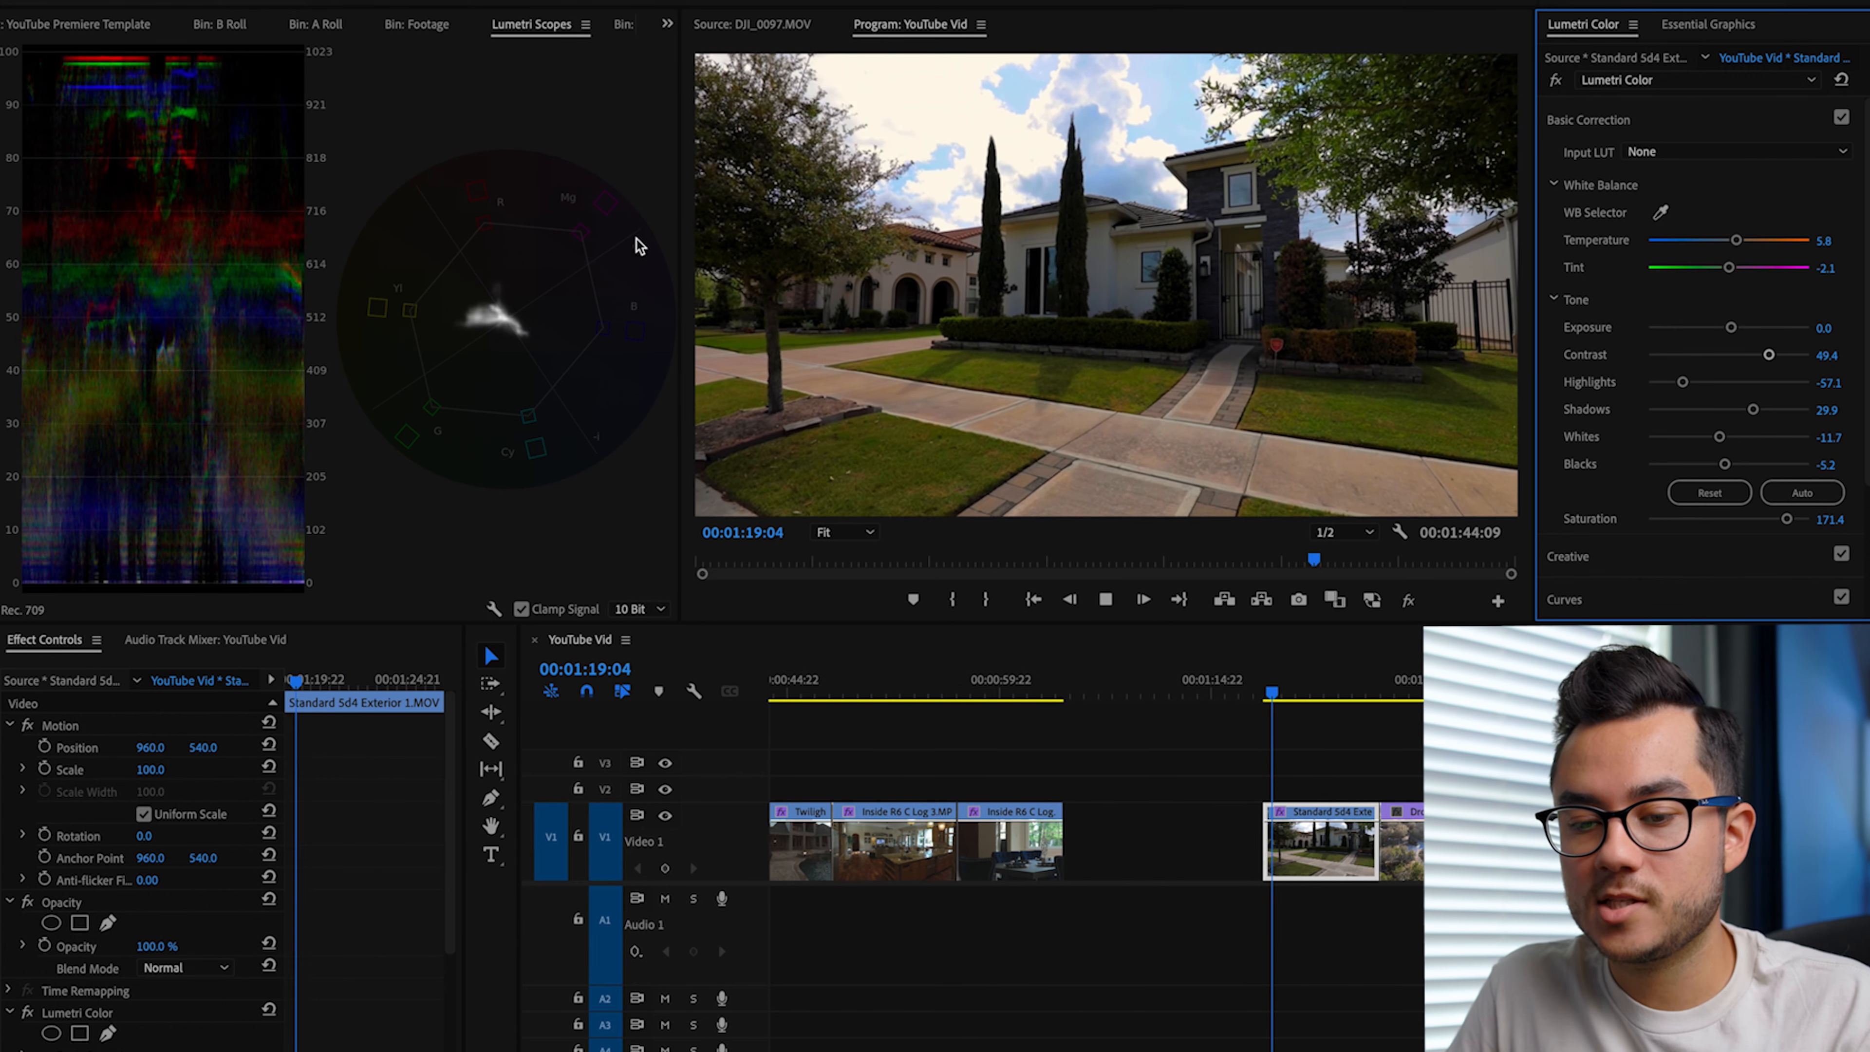
key("space")
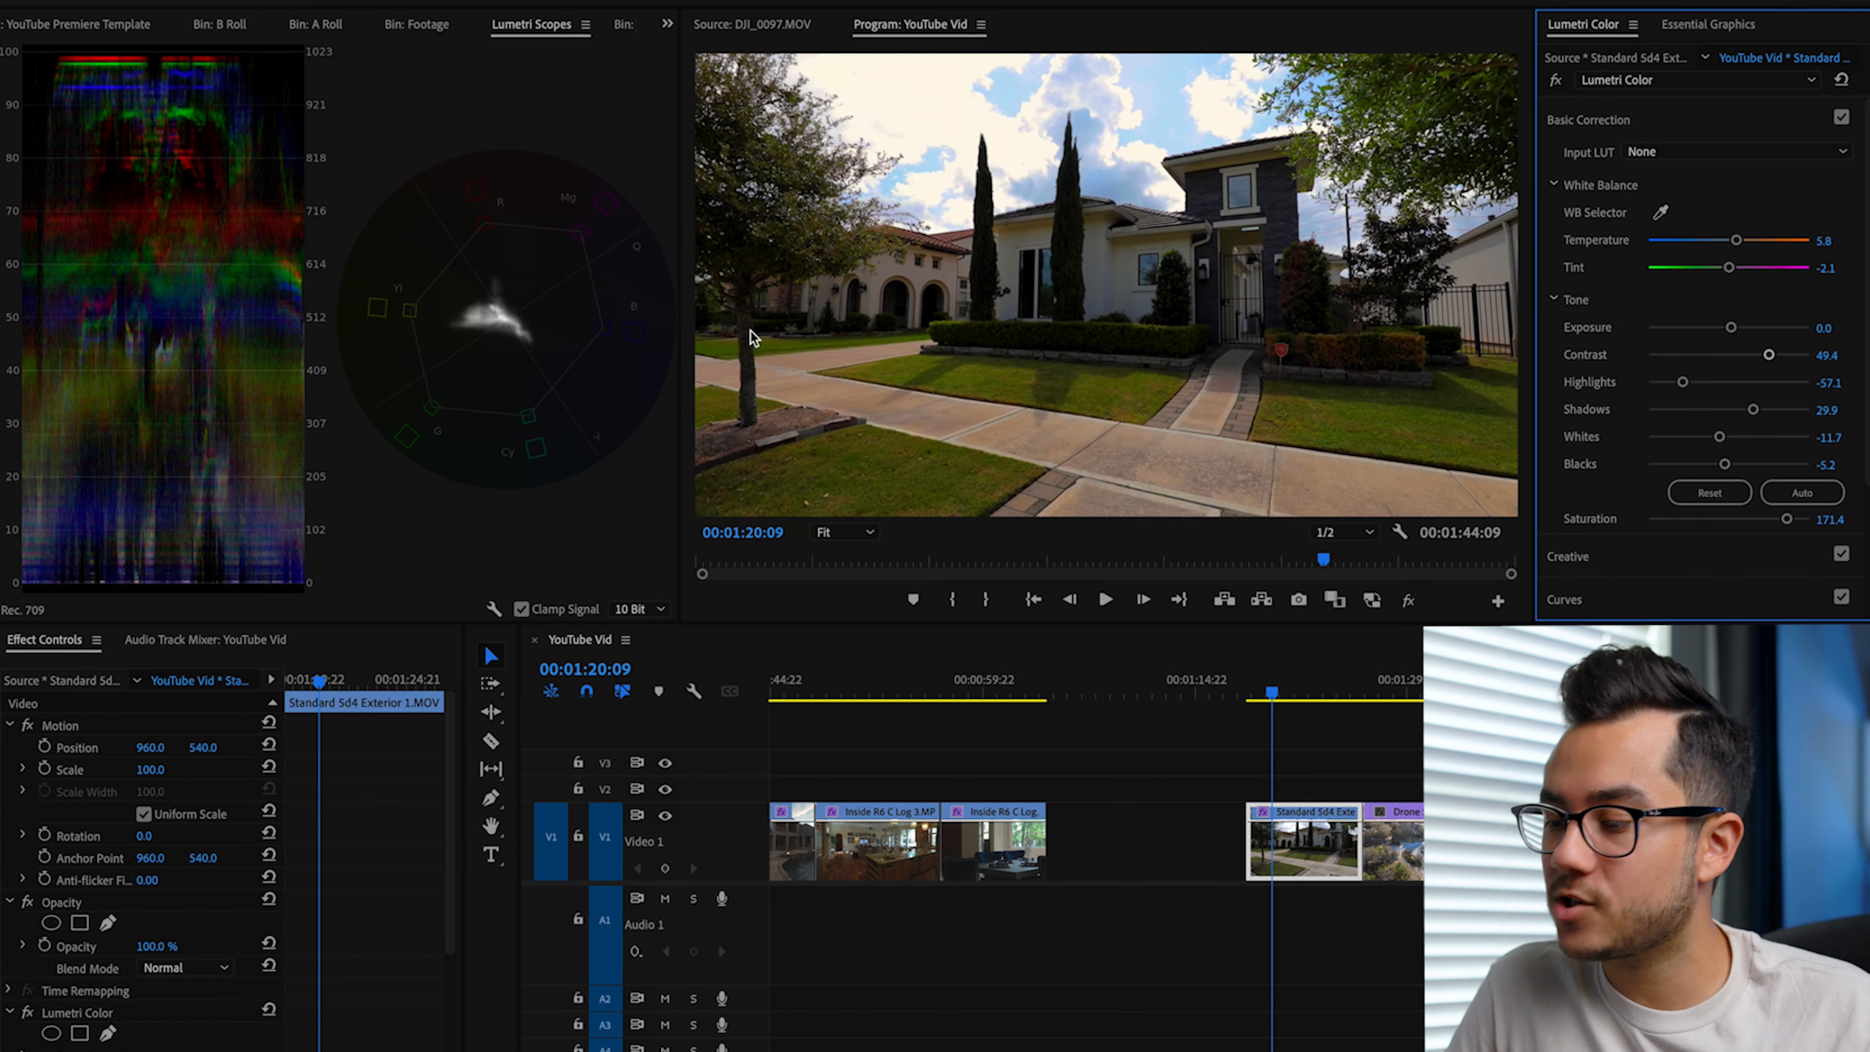